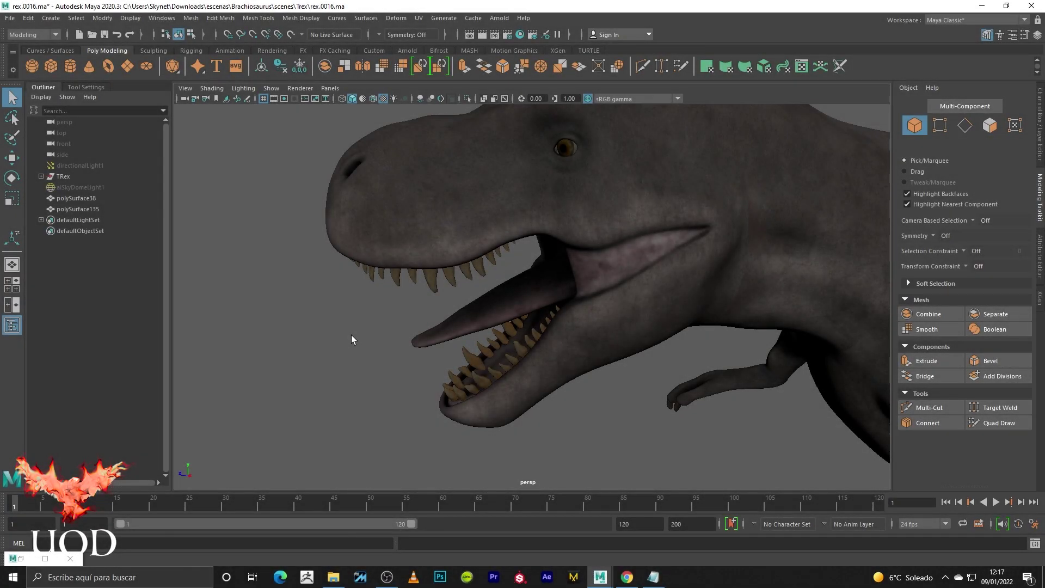
Orbit around the T-Rex head and select the tongue mesh.
mouse_move(592, 383)
left_mouse_down("alt")
mouse_move(627, 392)
mouse_move(597, 326)
mouse_move(573, 324)
mouse_move(654, 315)
mouse_move(701, 335)
mouse_move(425, 328)
left_mouse_up("alt")
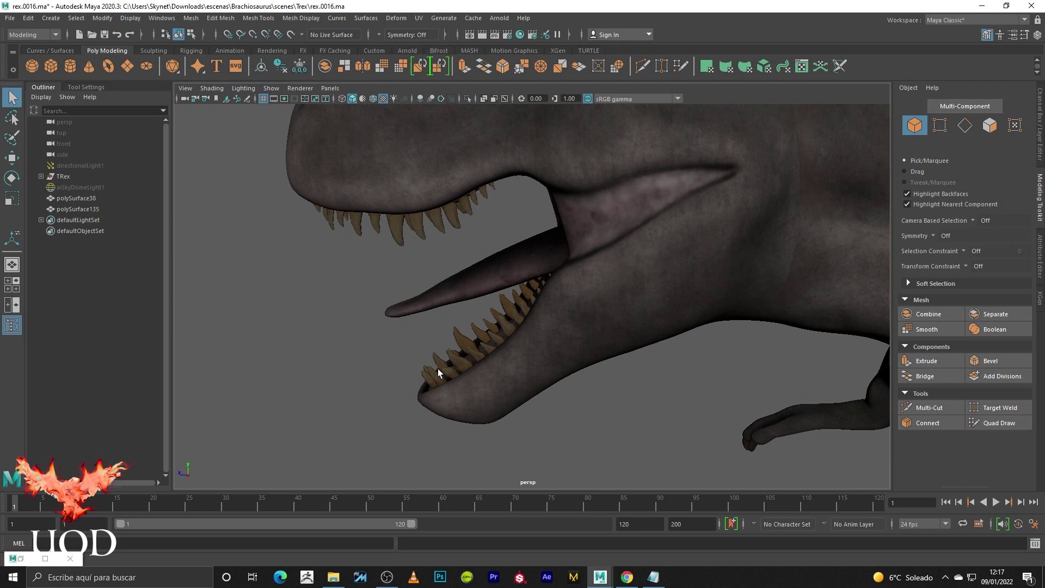
mouse_move(436, 369)
left_mouse_down("alt")
mouse_move(502, 256)
mouse_move(563, 292)
mouse_move(562, 401)
left_mouse_up("alt")
left_click(501, 256)
left_click(562, 401)
mouse_move(584, 362)
left_mouse_down("alt")
mouse_move(648, 322)
mouse_move(546, 313)
mouse_move(611, 275)
mouse_move(612, 297)
mouse_move(490, 310)
mouse_move(497, 294)
mouse_move(507, 336)
left_mouse_up("alt")
left_click(507, 292)
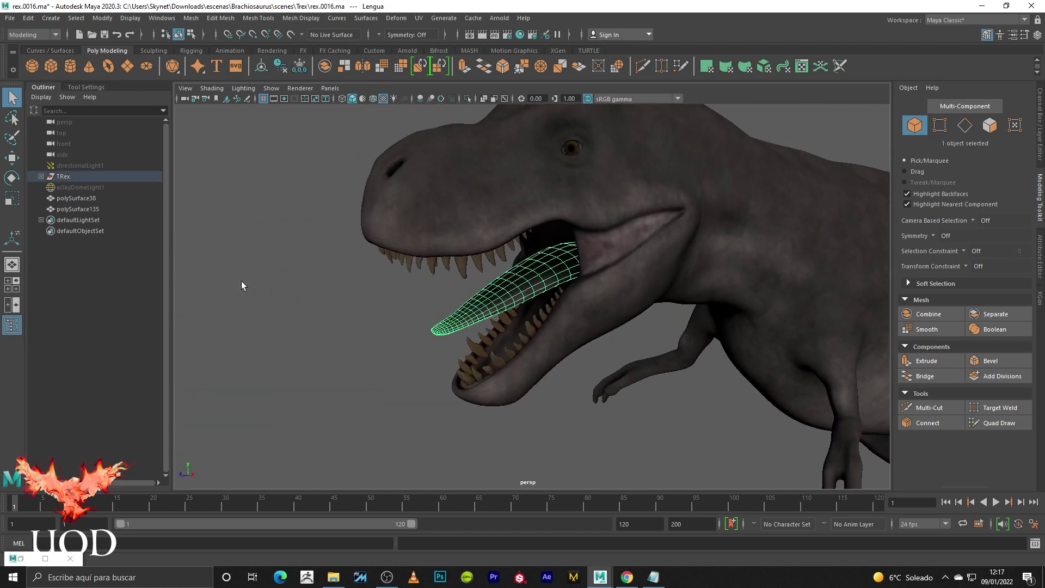
left_click(45, 558)
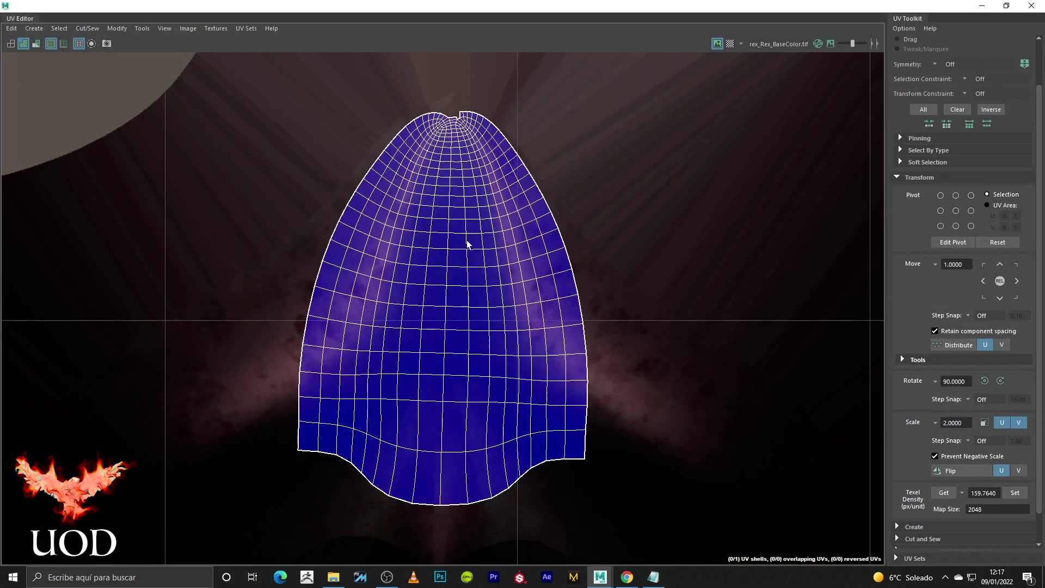
left_click(981, 5)
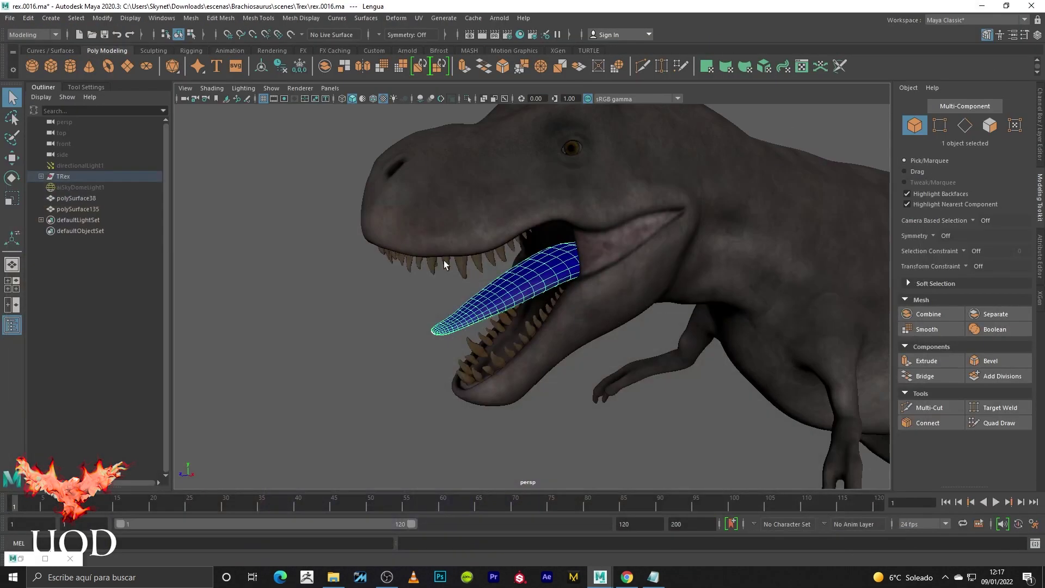
left_click(358, 318)
left_click(538, 277)
left_click(420, 324)
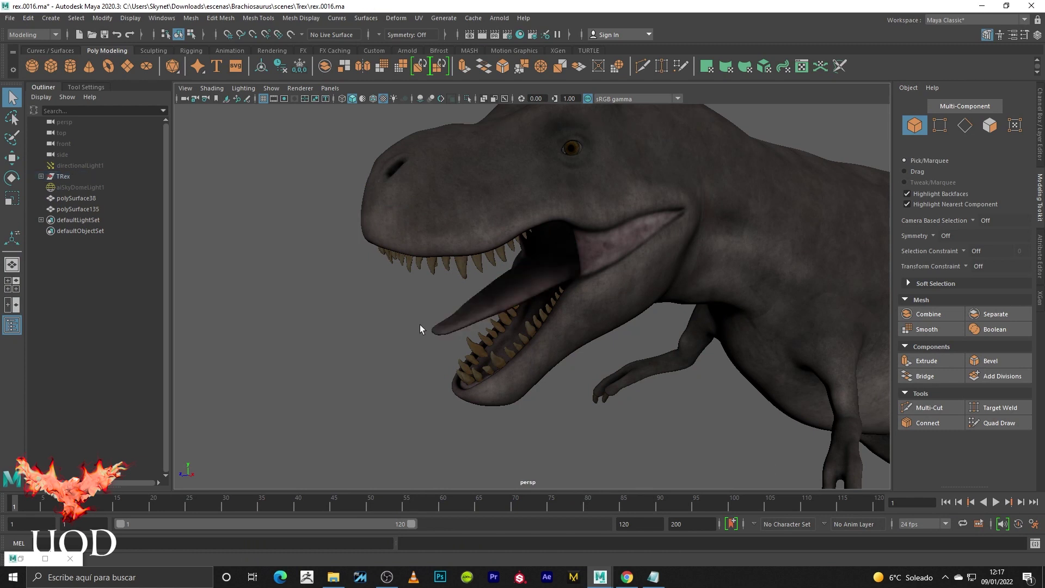
left_click(518, 299)
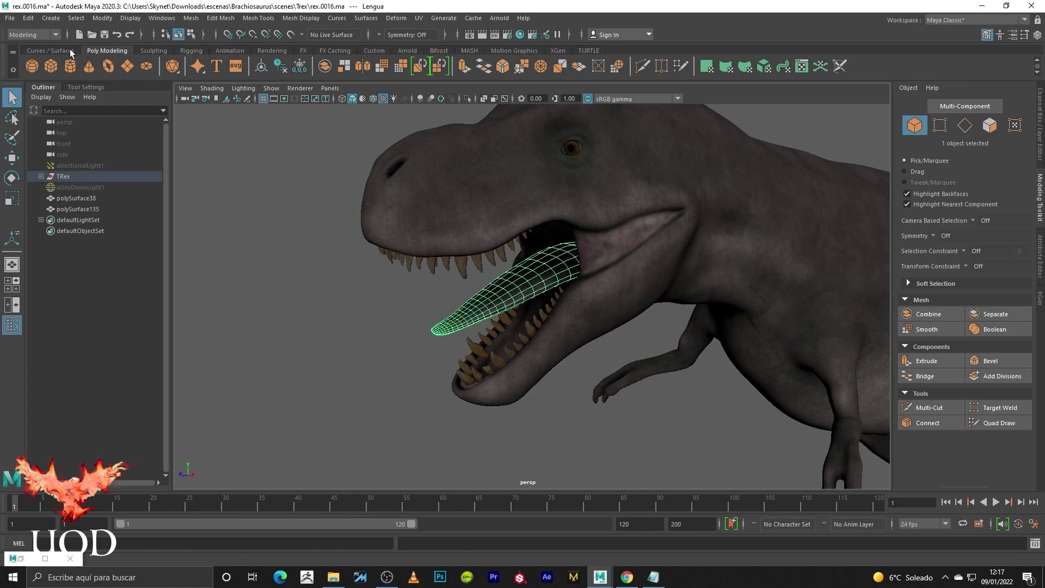
Clean up the tongue with Edit > Delete by Type and a Modify operation.
left_click(34, 20)
left_click(227, 159)
left_click(103, 18)
left_click(130, 97)
key("w")
left_click(394, 347)
left_click(502, 292)
Maximize the side view with the tongue isolated and displayed in wireframe.
key("space")
key("space")
key("f")
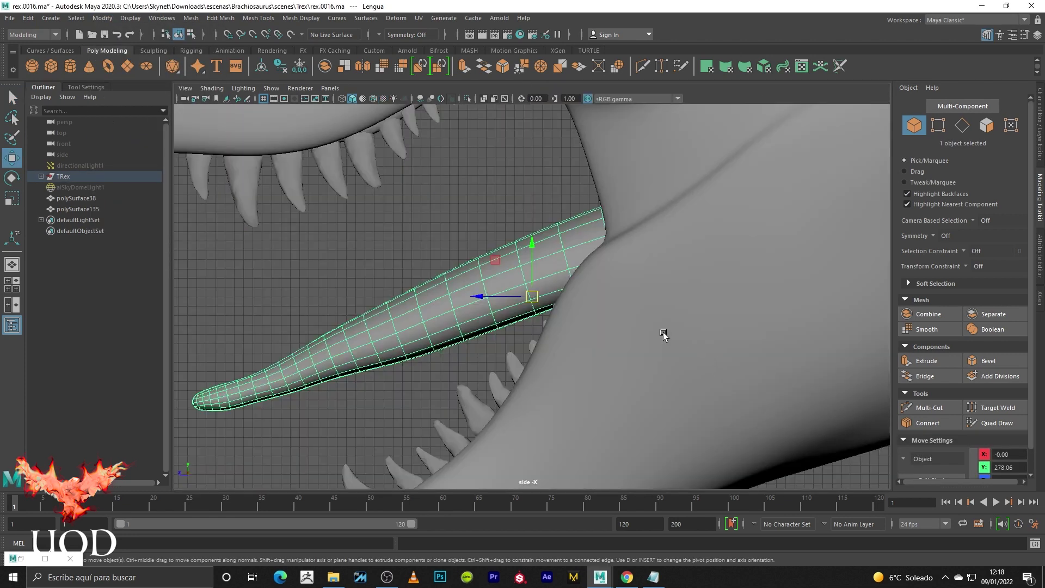
left_click(467, 98)
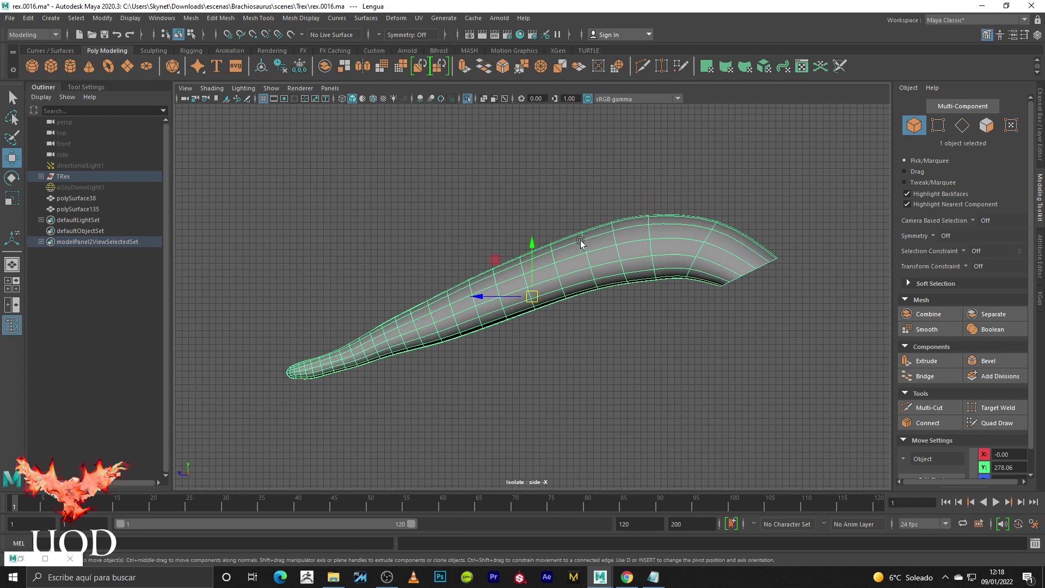
left_click(676, 205)
key("q")
key("4")
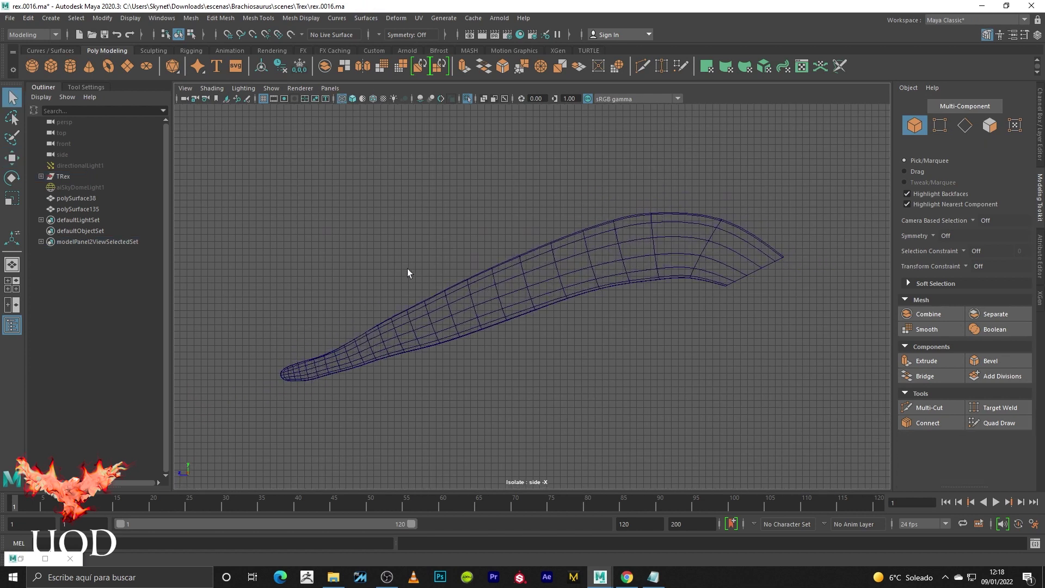
left_click(717, 282)
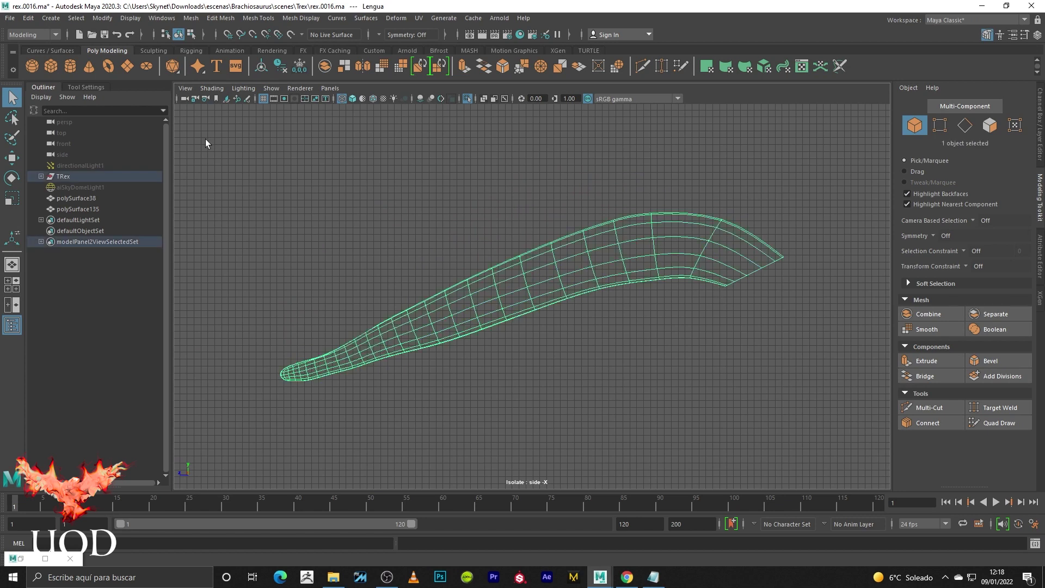
left_click(33, 34)
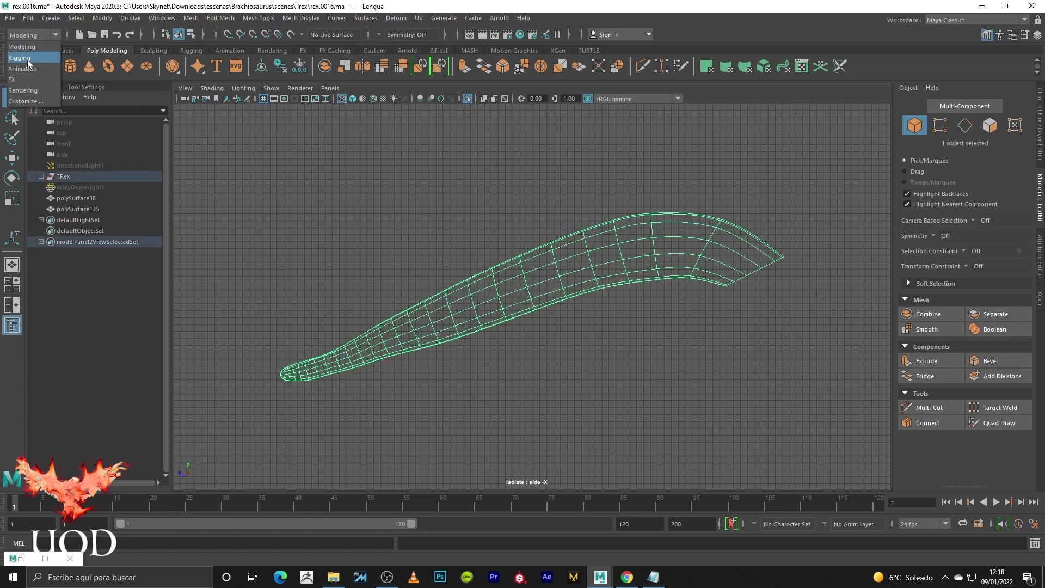
Switch to the Rigging menu set and place the first joints at the tongue base.
left_click(28, 59)
left_click(196, 18)
left_click(215, 36)
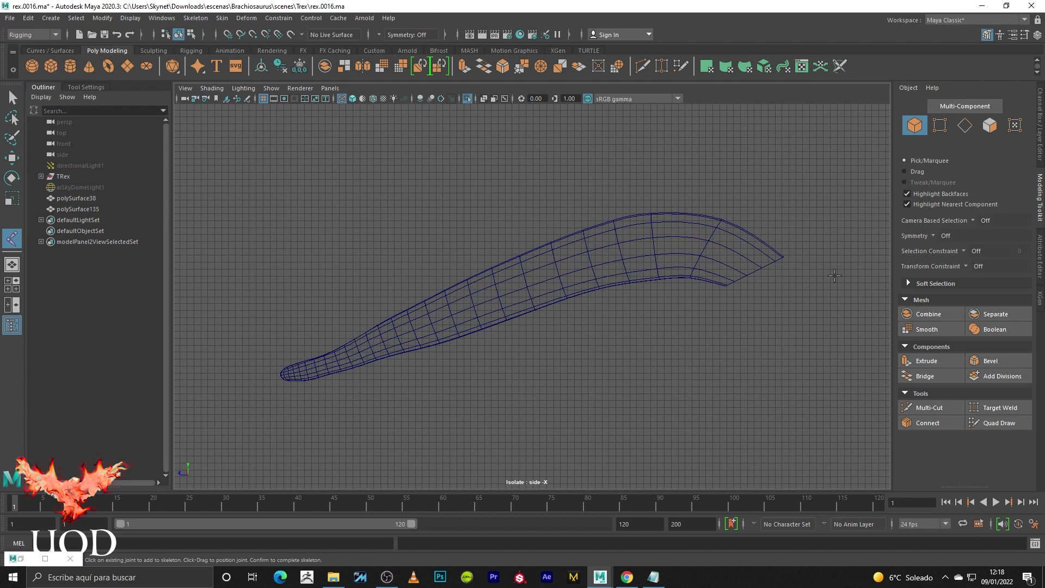
left_click(758, 270)
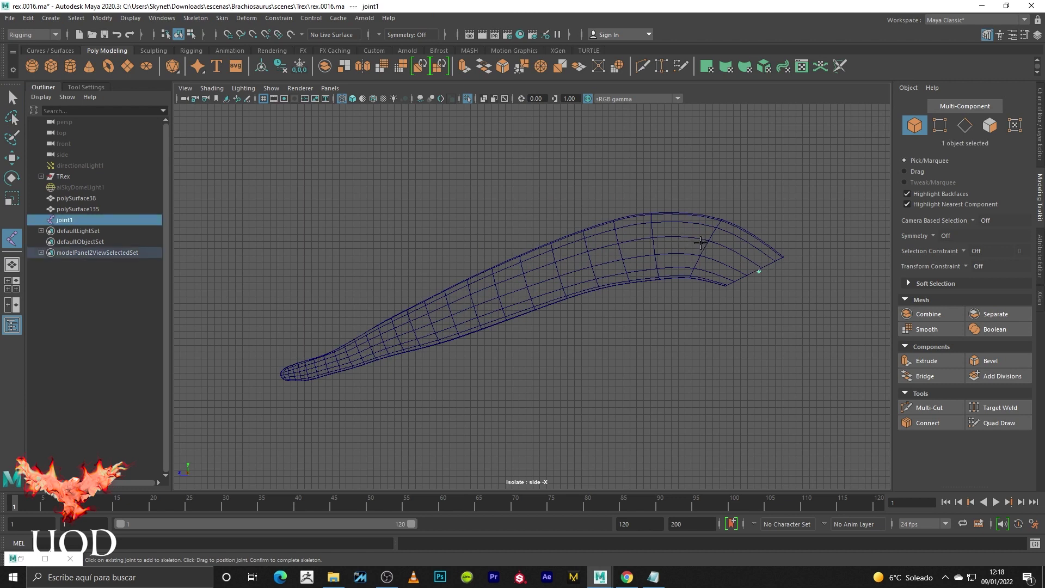
left_click(694, 239)
Place the remaining joints along the tongue to its tip and finish the chain.
left_click(596, 256)
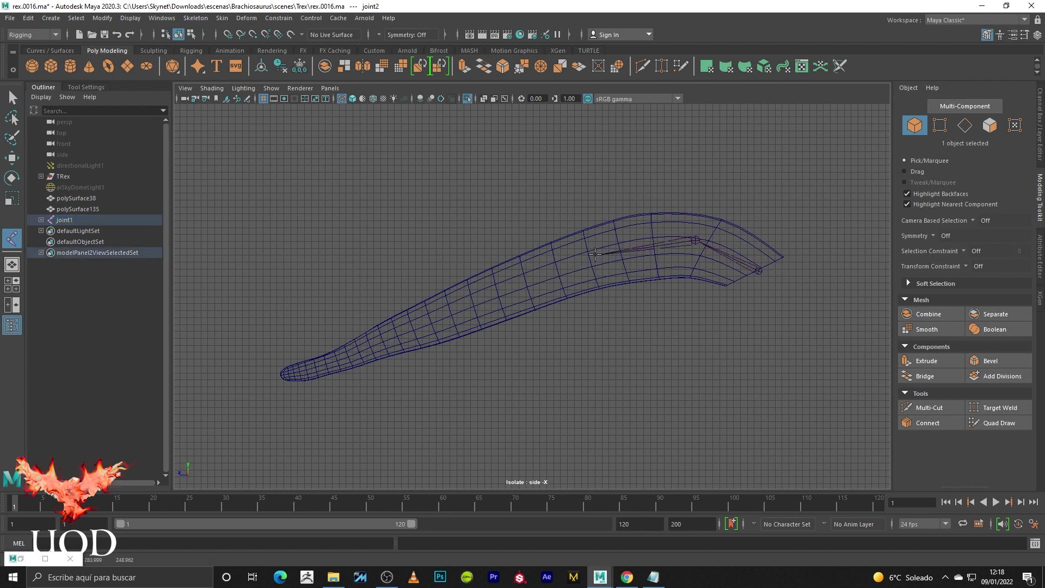
left_click(518, 284)
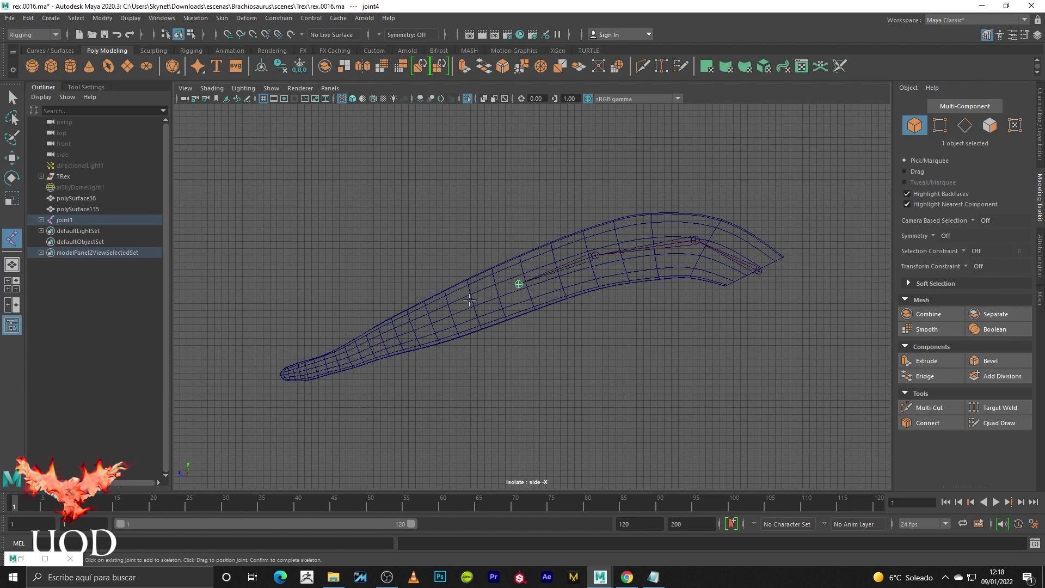
left_click(454, 312)
left_click(395, 338)
left_click(339, 360)
left_click(280, 375)
key("Return")
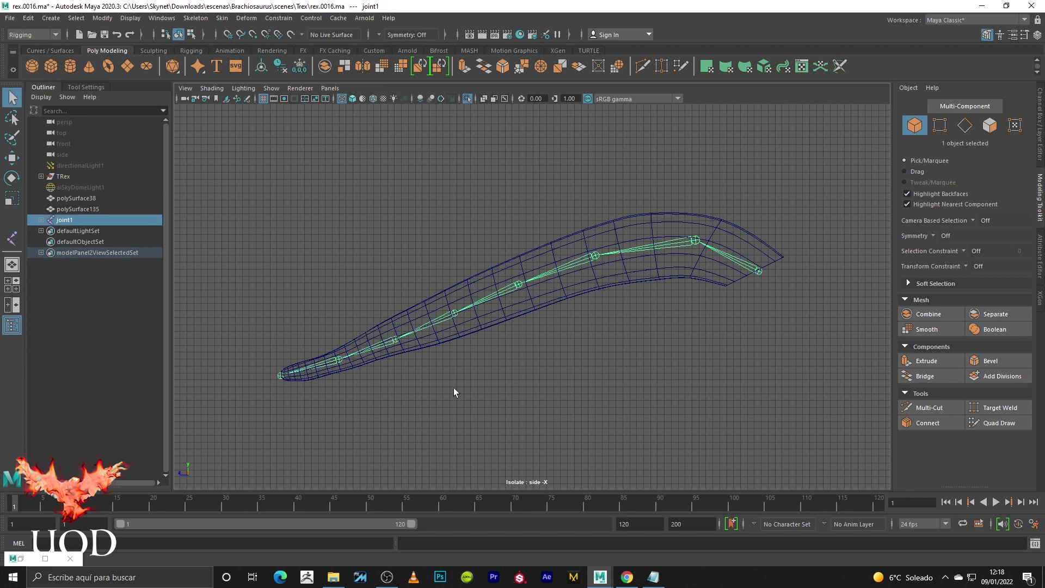
left_click(455, 388)
left_click(699, 235)
Maximize the perspective view and inspect joint1 in wireframe inside the mouth.
key("space")
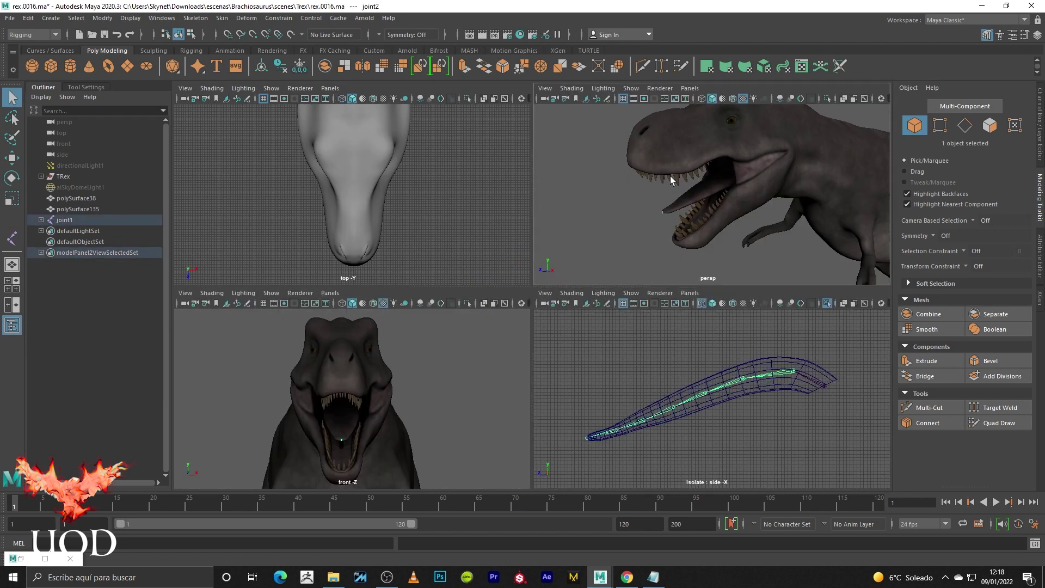
key("space")
mouse_move(577, 266)
left_mouse_down("alt")
mouse_move(599, 285)
mouse_move(627, 283)
left_mouse_up("alt")
right_click_drag(627, 282, 720, 273, "alt")
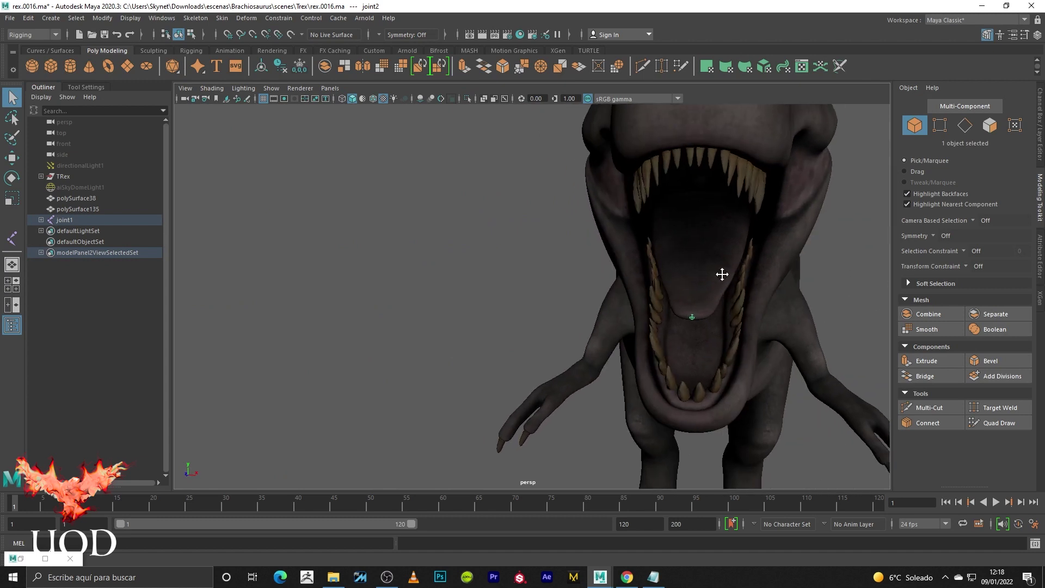
scroll(563, 241, "up", 3)
scroll(563, 241, "up", 2)
key("4")
scroll(562, 241, "down", 3)
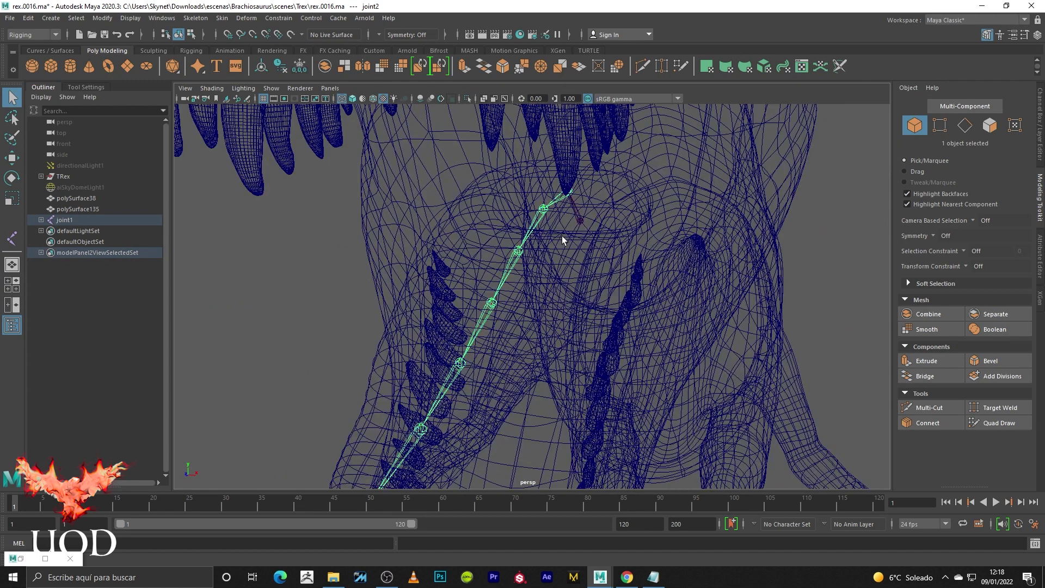
left_click(555, 232)
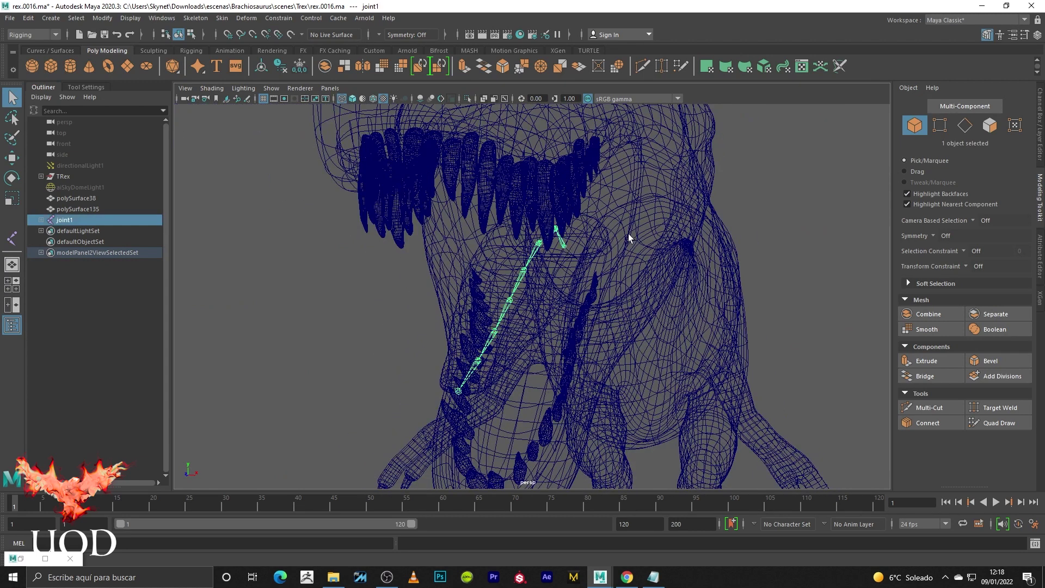
scroll(628, 240, "down", 3)
scroll(672, 309, "down", 2)
scroll(587, 305, "down", 1)
mouse_move(587, 305)
left_mouse_down("alt")
mouse_move(571, 282)
mouse_move(488, 405)
left_mouse_up("alt")
scroll(568, 300, "up", 3)
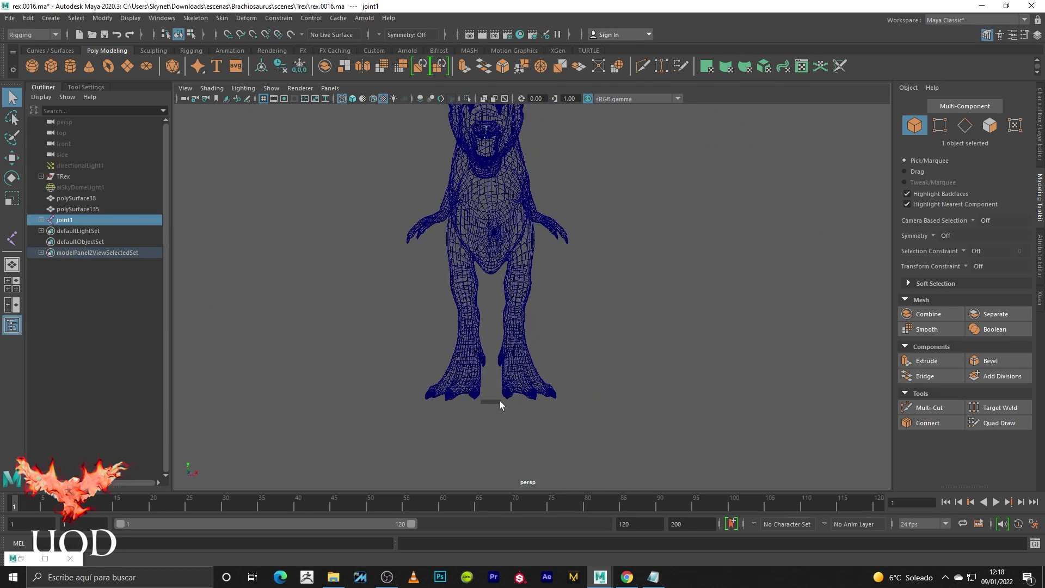
Return to smooth textured display with a close-up of the mouth.
left_click(604, 234)
mouse_move(604, 234)
left_mouse_down("alt")
mouse_move(496, 216)
mouse_move(508, 357)
left_mouse_up("alt")
scroll(562, 331, "up", 3)
key("5")
key("6")
scroll(562, 331, "up", 2)
mouse_move(548, 324)
left_mouse_down("alt")
mouse_move(547, 359)
mouse_move(554, 346)
left_mouse_up("alt")
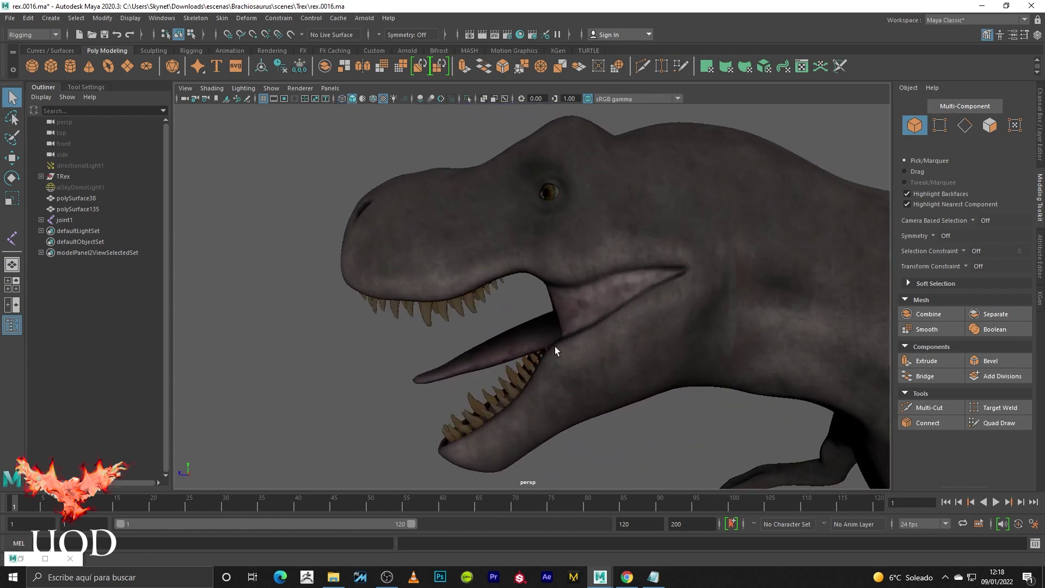
scroll(554, 346, "up", 4)
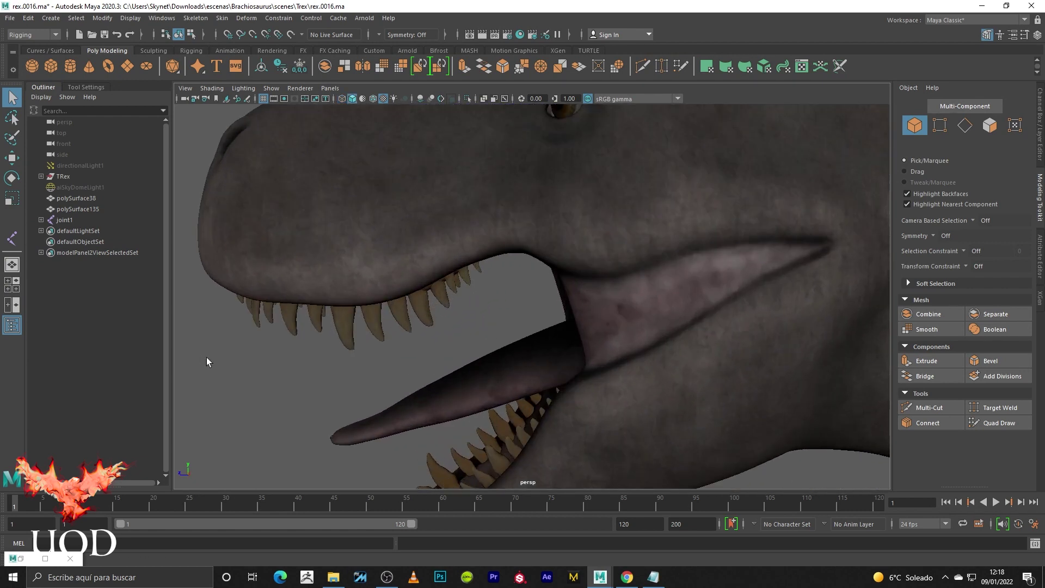
Isolate joint1 and the tongue mesh together, shown in wireframe.
left_click(63, 221)
key("5")
key("less")
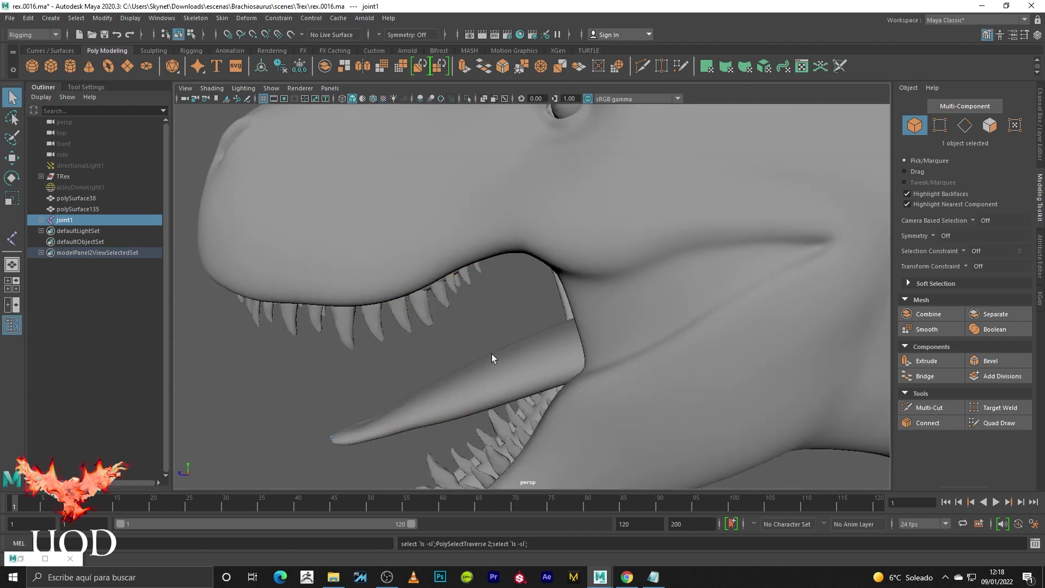
left_click(474, 368, "shift")
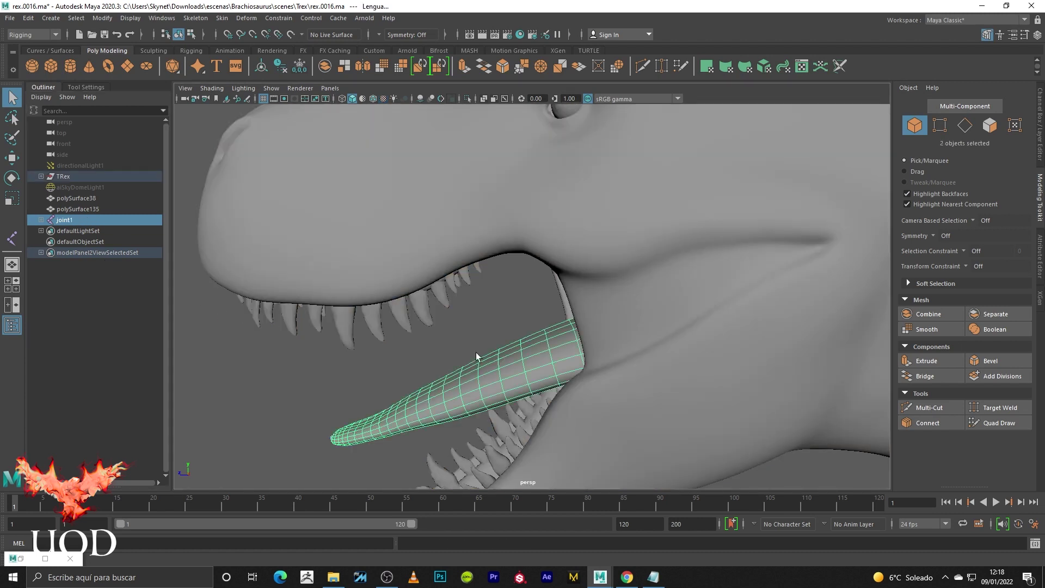
left_click(467, 99)
left_click(605, 272)
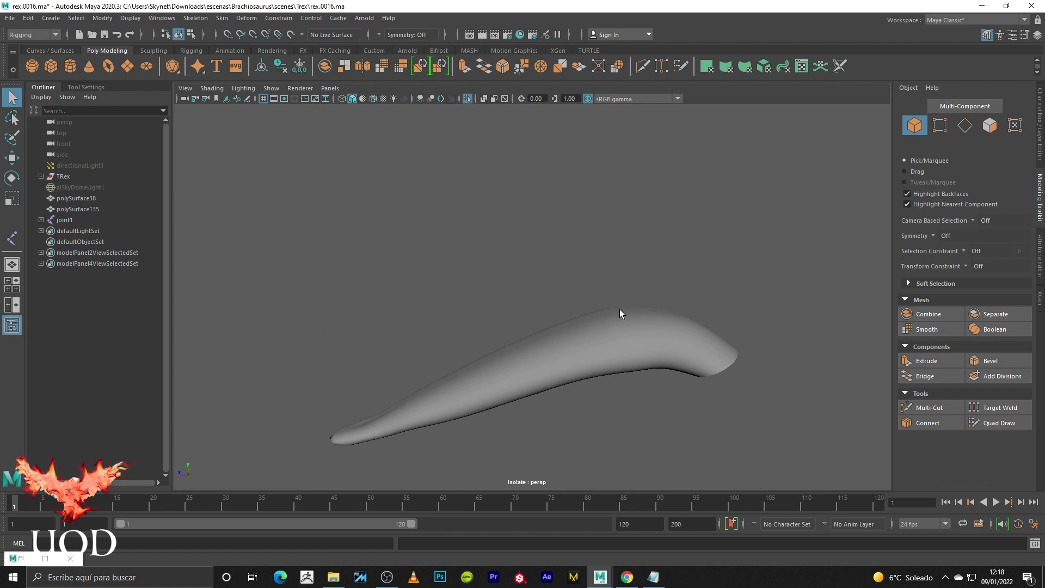
key("4")
left_click_drag(615, 313, 634, 260, "alt")
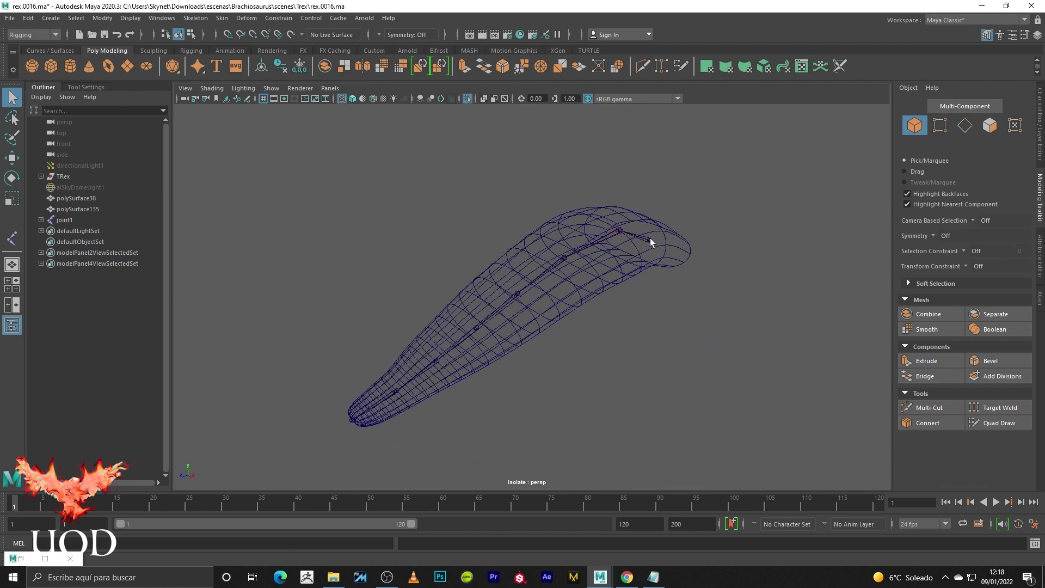
Bind the tongue mesh to its joint chain with Skin > Bind Skin.
left_click(650, 237)
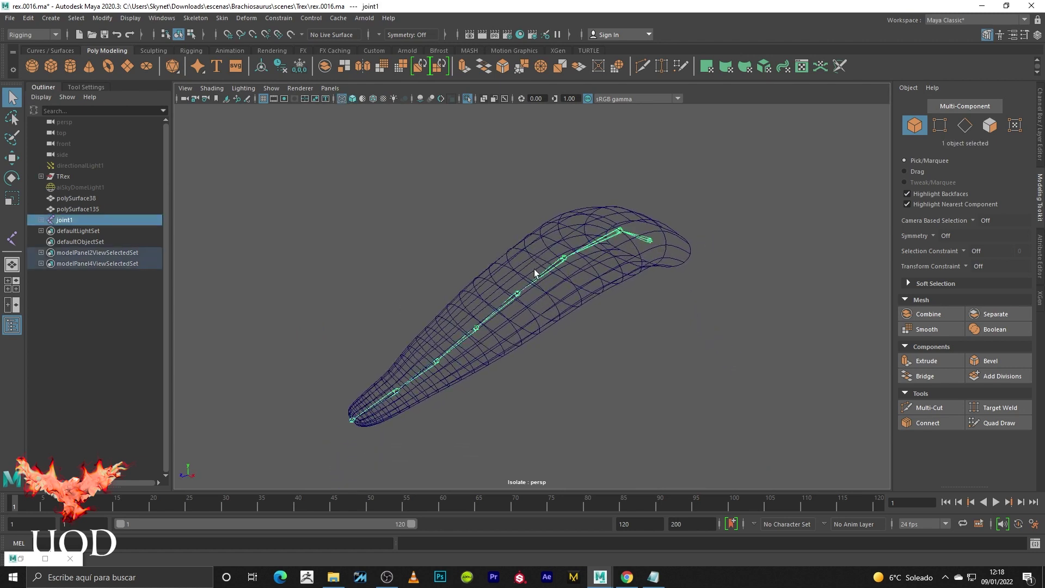
left_click(602, 276, "shift")
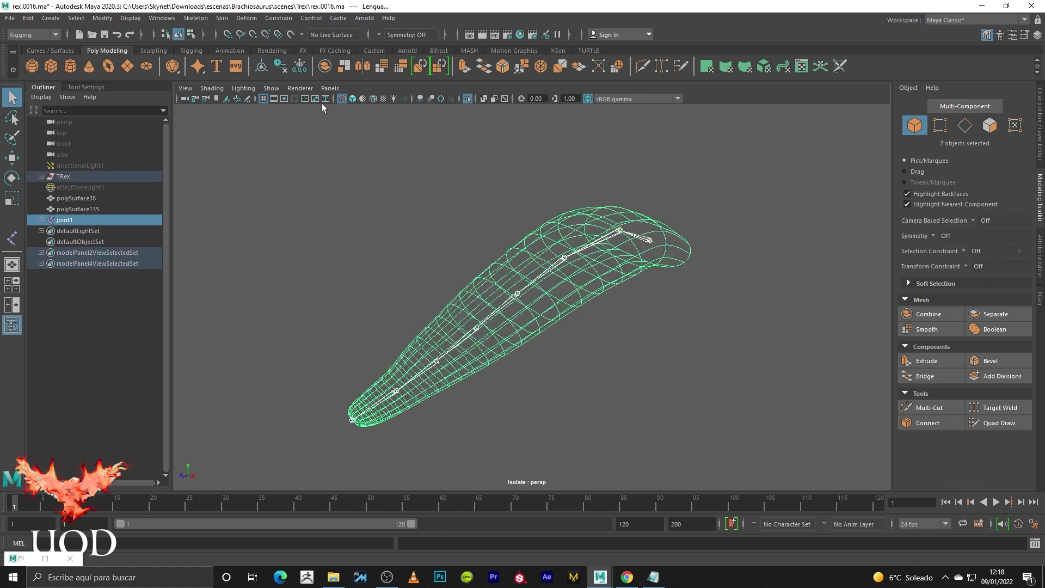
left_click(222, 18)
left_click(243, 42)
left_click(583, 164)
Rotate a tongue joint to test how the skinned tongue bends.
key("5")
key("6")
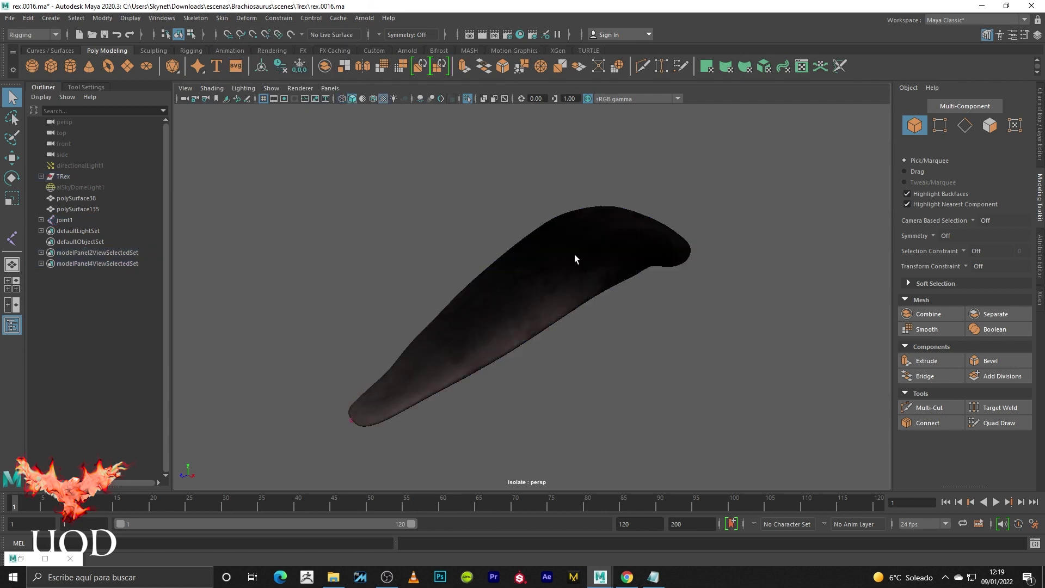
left_click_drag(599, 275, 552, 295, "alt")
key("4")
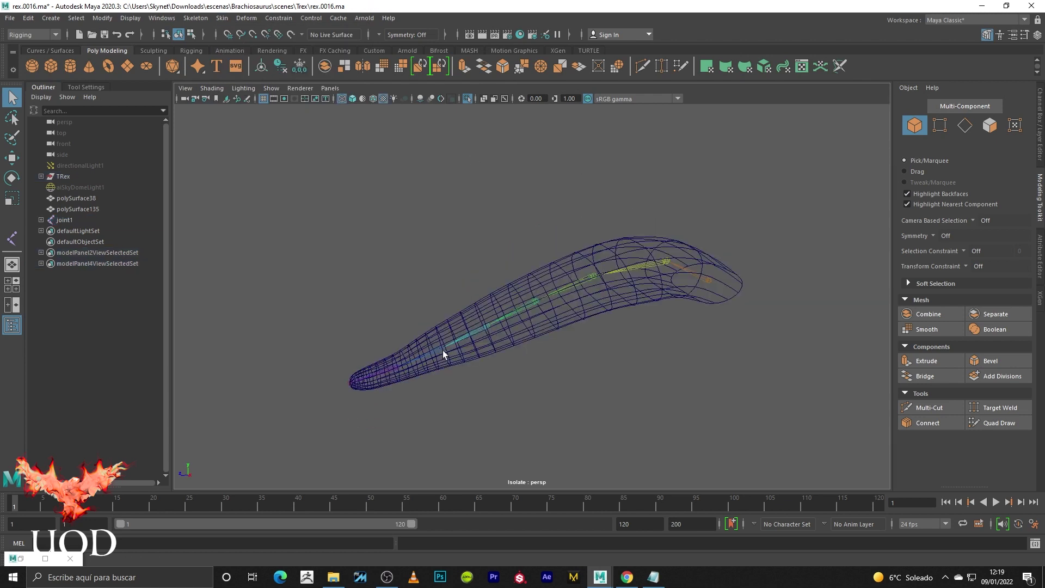
left_click(442, 347)
key("e")
key("5")
mouse_move(447, 299)
left_mouse_down()
mouse_move(536, 297)
mouse_move(578, 264)
left_mouse_up()
Inspect the bent tongue from another angle and reselect joint6.
key("4")
left_click(537, 298)
key("5")
left_click(597, 222)
mouse_move(597, 222)
left_mouse_down("alt")
mouse_move(511, 294)
mouse_move(471, 288)
mouse_move(455, 303)
mouse_move(480, 311)
left_mouse_up("alt")
left_click(511, 291)
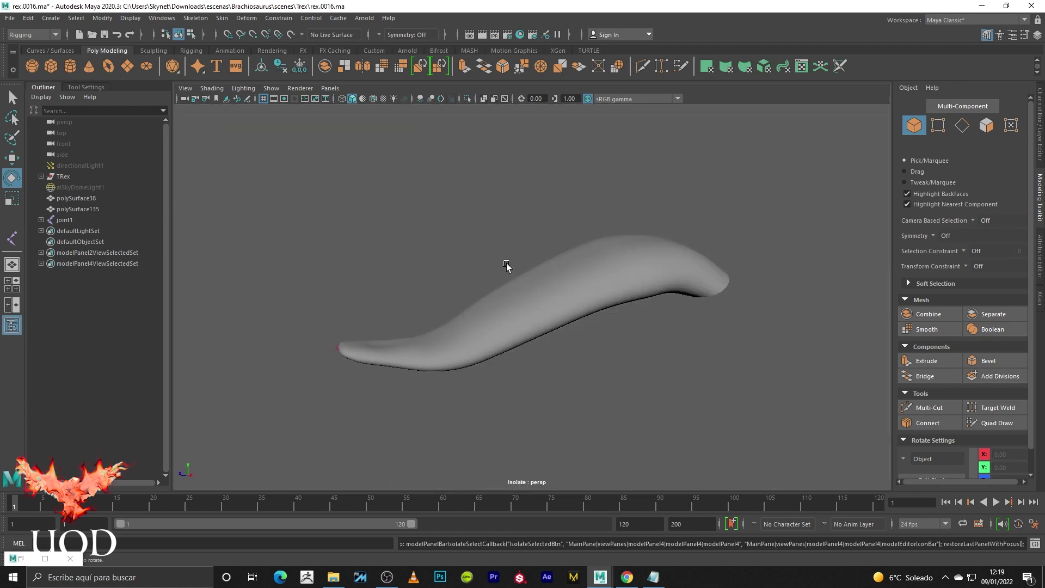
Undo the bend and end isolation to show the whole T-Rex head shaded.
key("ctrl+z")
key("q")
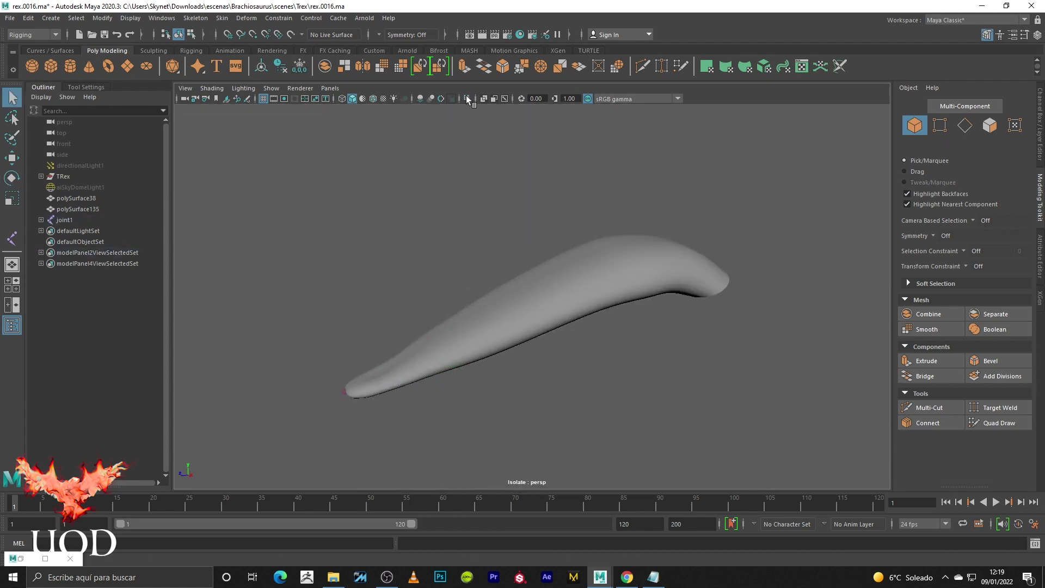
left_click(466, 95)
key("4")
key("5")
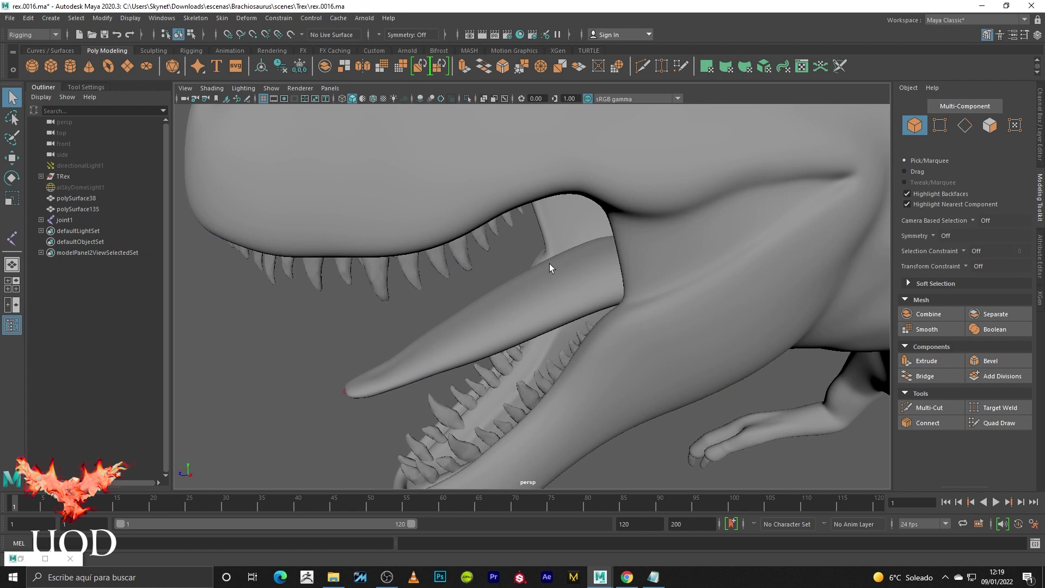
Turn on textured display and frame the whole T-Rex, then its open jaws.
key("6")
scroll(474, 283, "down", 3)
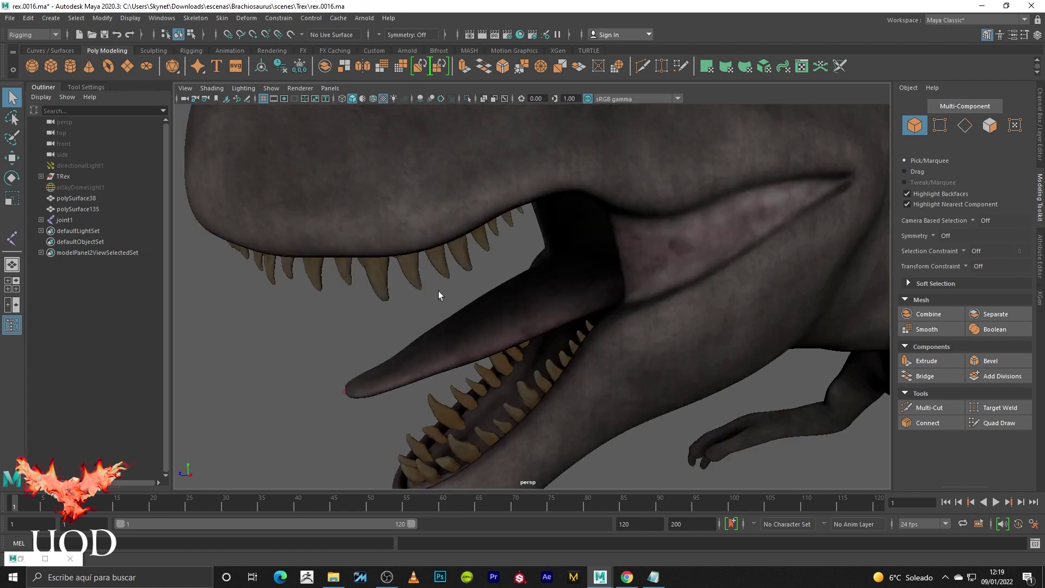
scroll(445, 295, "down", 3)
mouse_move(606, 289)
middle_mouse_down("alt")
mouse_move(687, 318)
mouse_move(572, 231)
middle_mouse_up("alt")
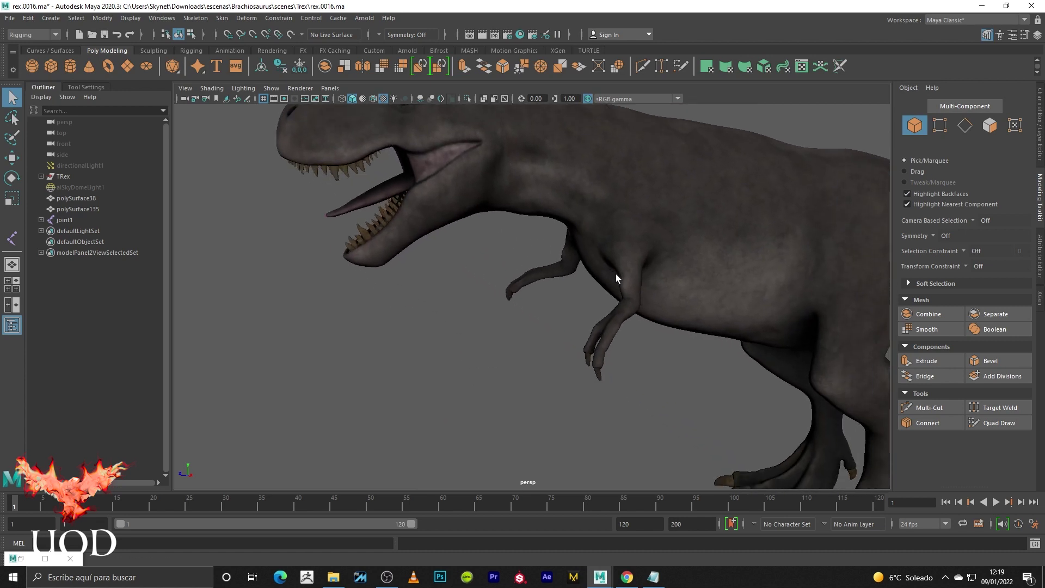
scroll(616, 273, "down", 5)
mouse_move(716, 325)
middle_mouse_down("alt")
mouse_move(639, 277)
mouse_move(601, 269)
middle_mouse_up("alt")
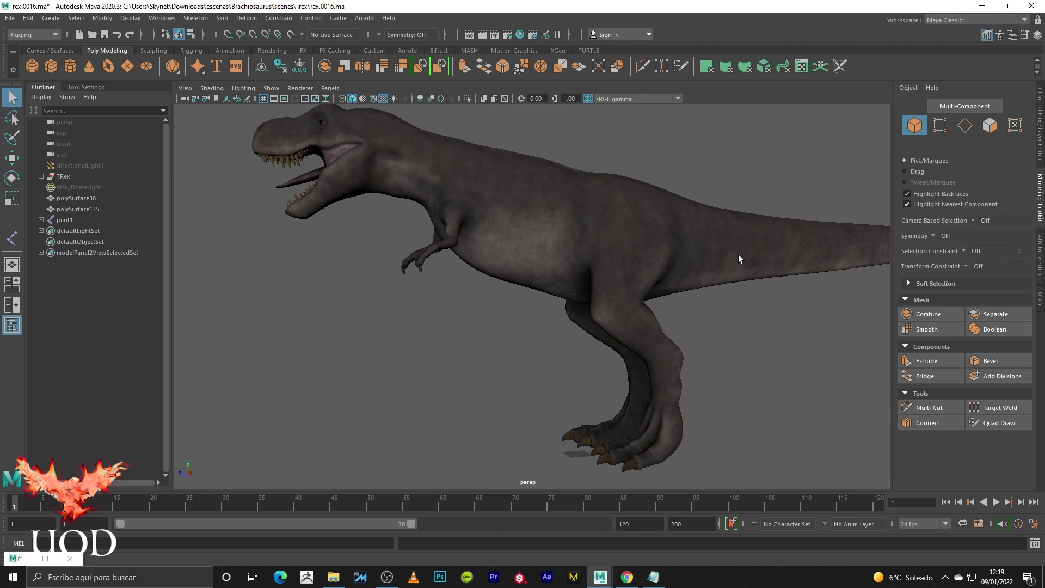
mouse_move(371, 329)
left_mouse_down("alt")
mouse_move(543, 323)
mouse_move(528, 264)
mouse_move(591, 367)
mouse_move(636, 322)
mouse_move(571, 348)
mouse_move(625, 276)
left_mouse_up("alt")
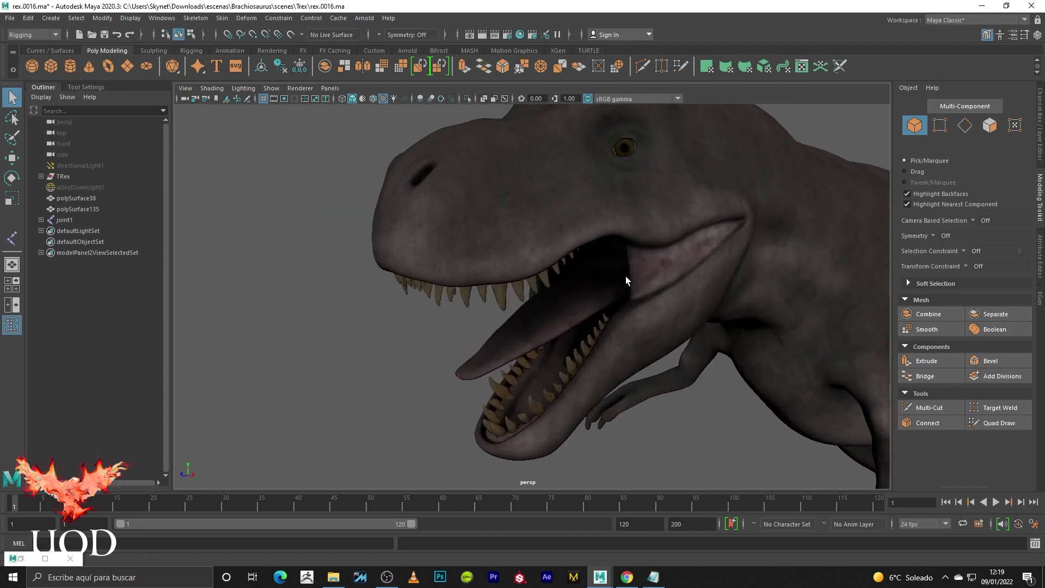
Isolate the tongue mesh and its joint chain in textured display.
key("4")
scroll(625, 280, "up", 5)
scroll(625, 283, "down", 2)
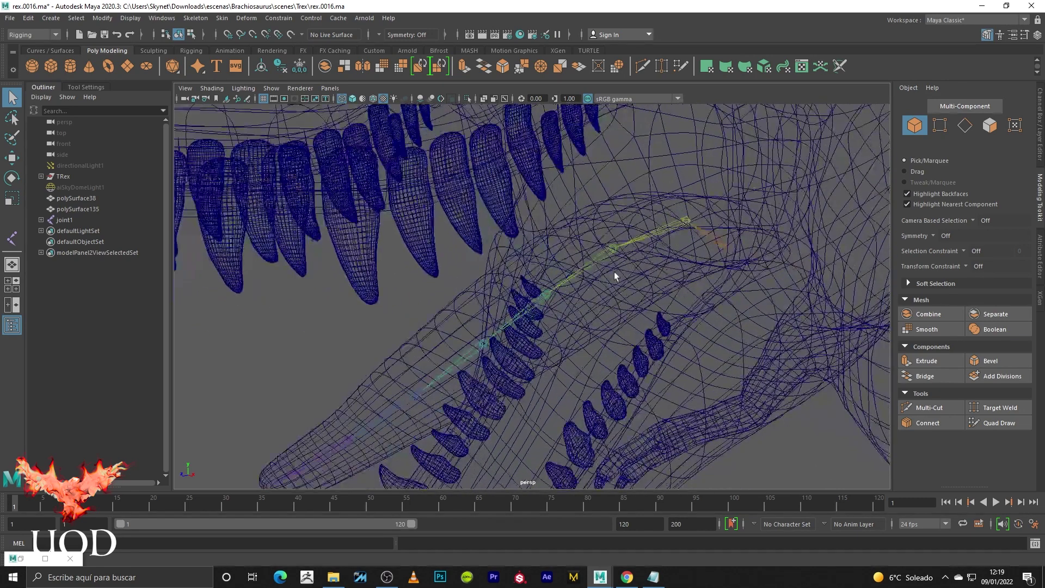
left_click(723, 251)
left_click(661, 282, "shift")
left_click(467, 98)
left_click(463, 227)
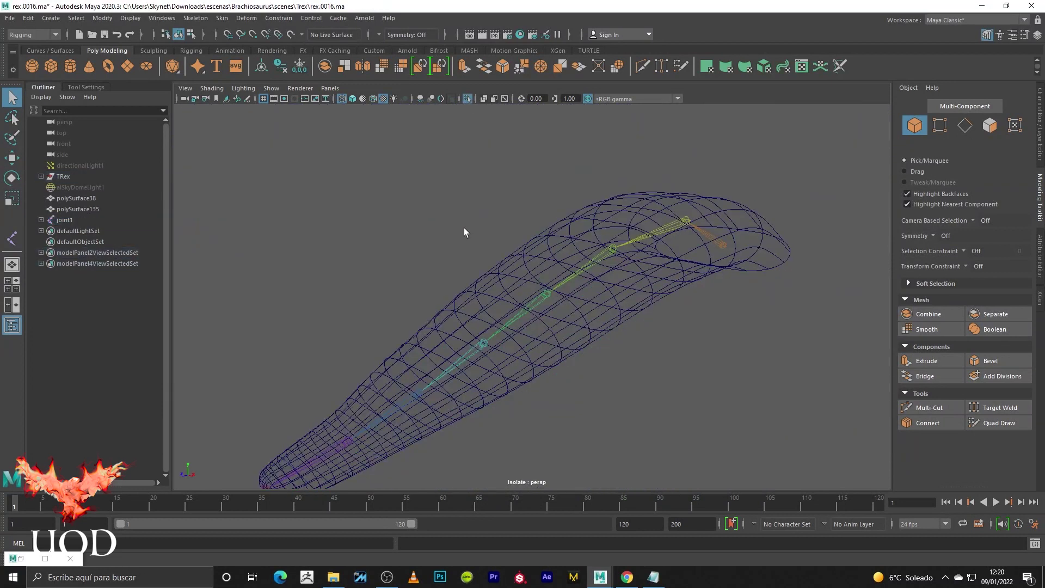
key("5")
key("6")
left_click_drag(556, 231, 642, 262, "alt")
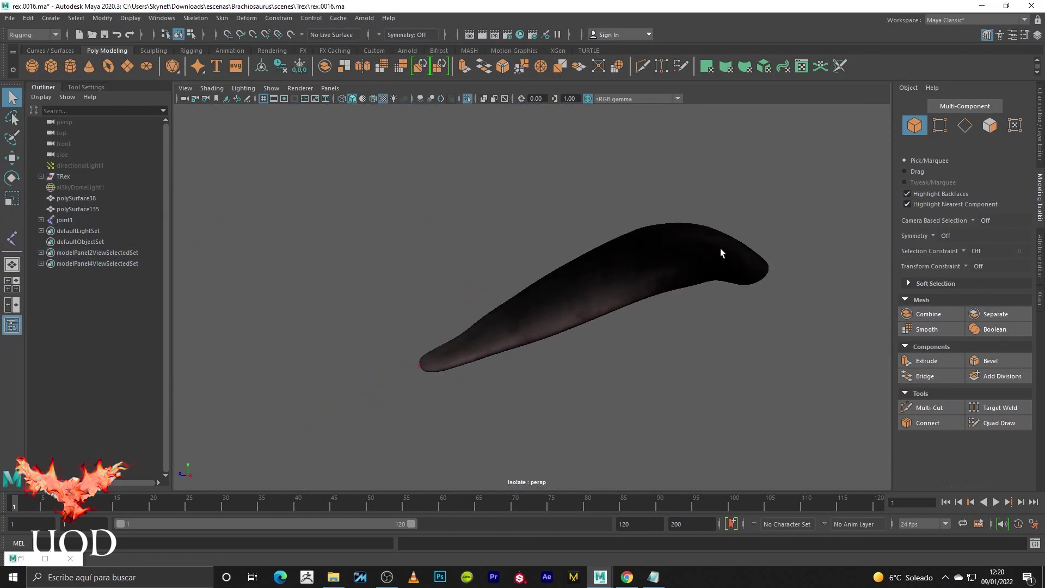
Create a spline IK handle from the tongue's root joint to its tip joint.
left_click(195, 18)
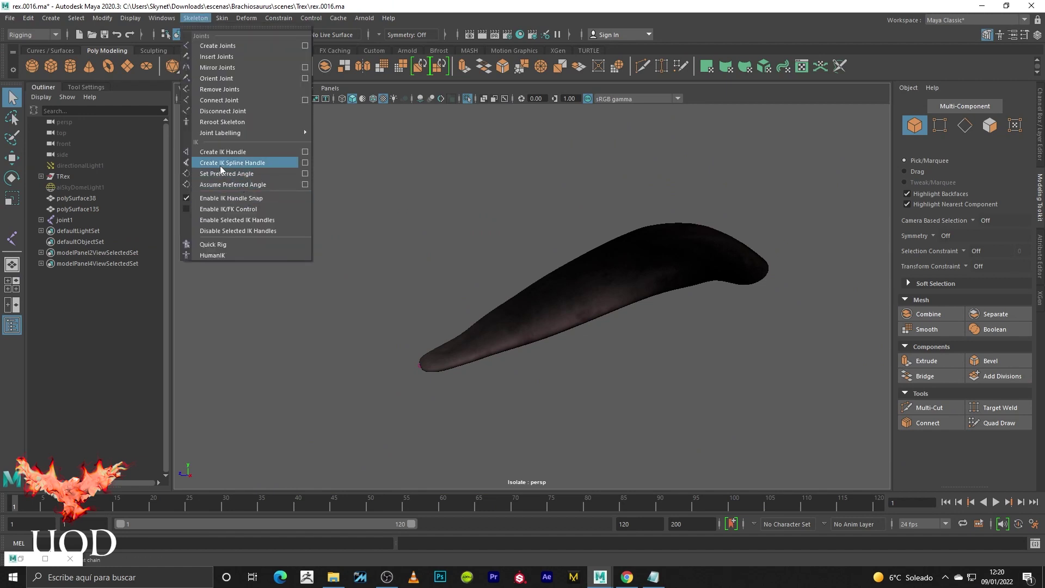
left_click(258, 163)
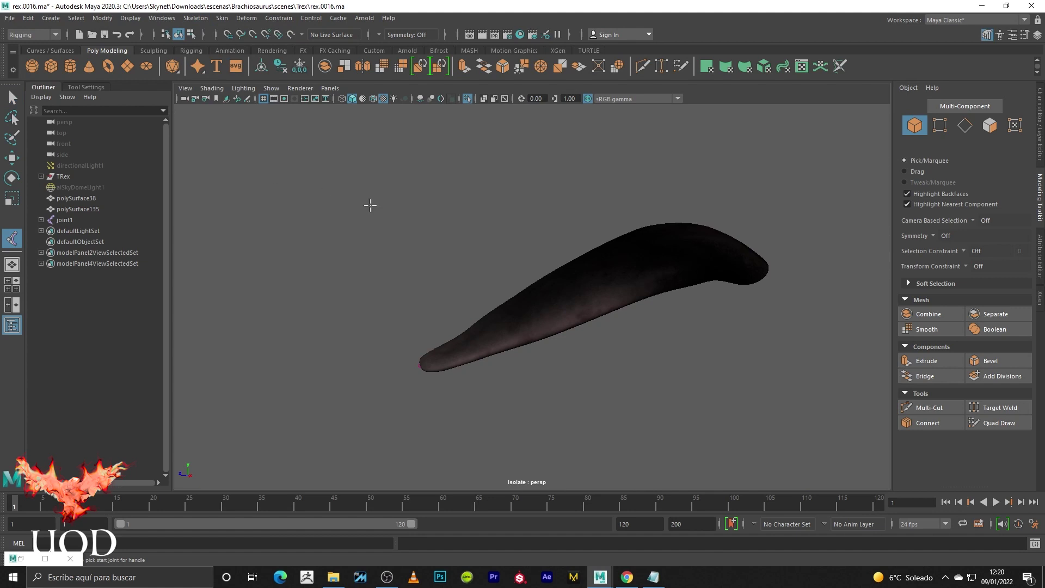
key("4")
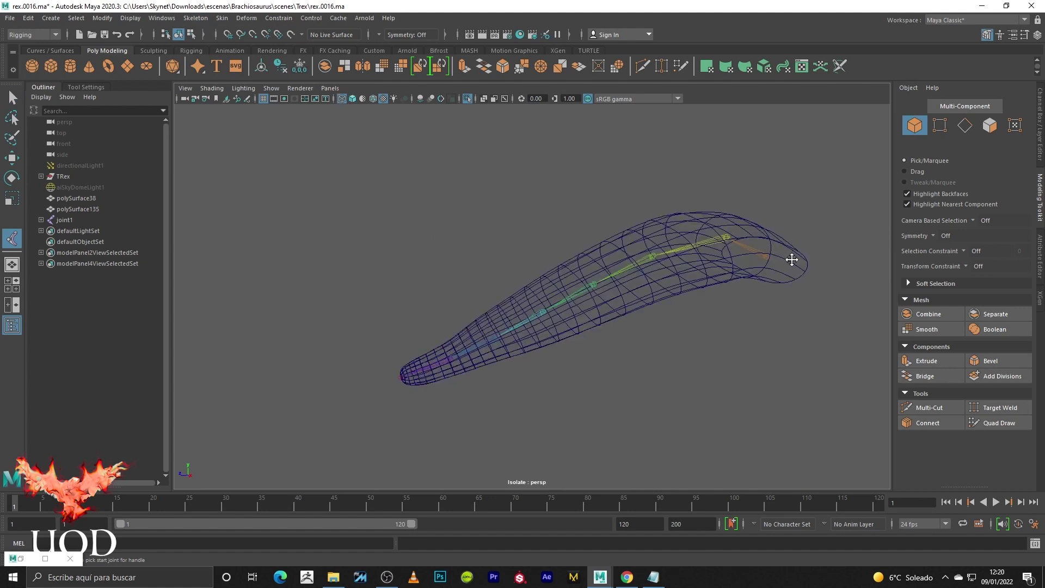
scroll(736, 255, "up", 2)
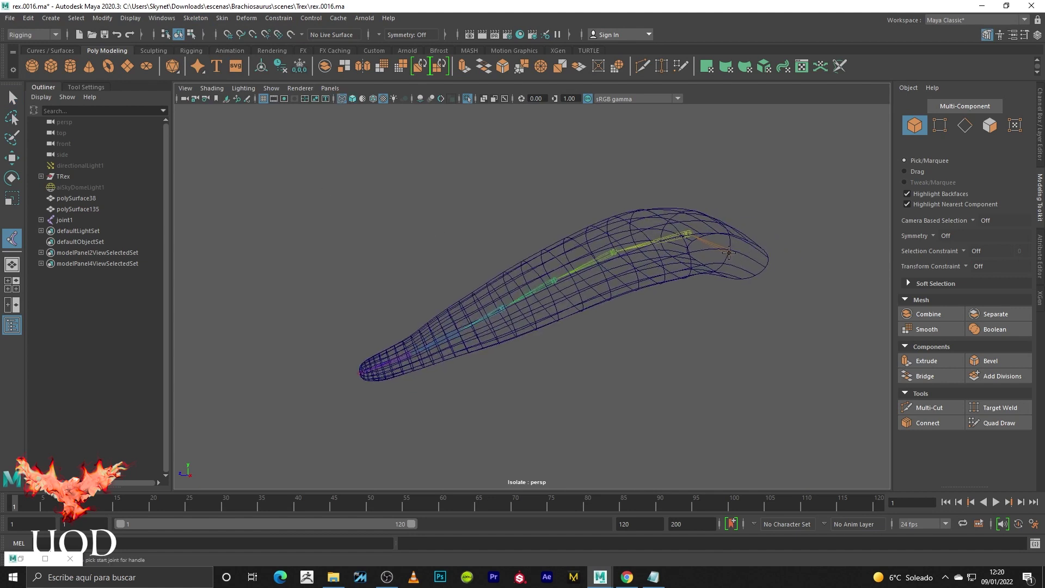
left_click(730, 253)
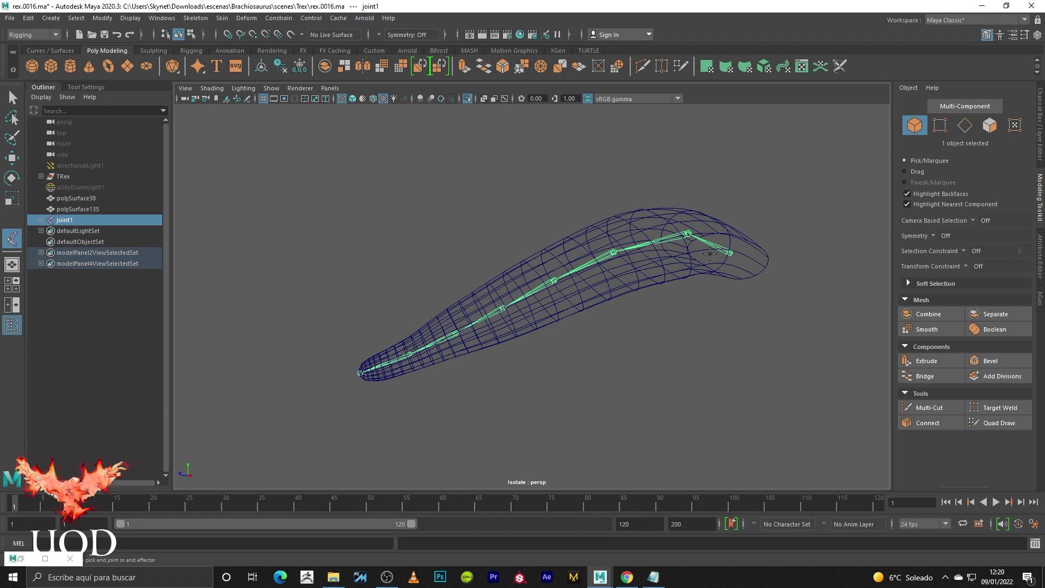
left_click(361, 374)
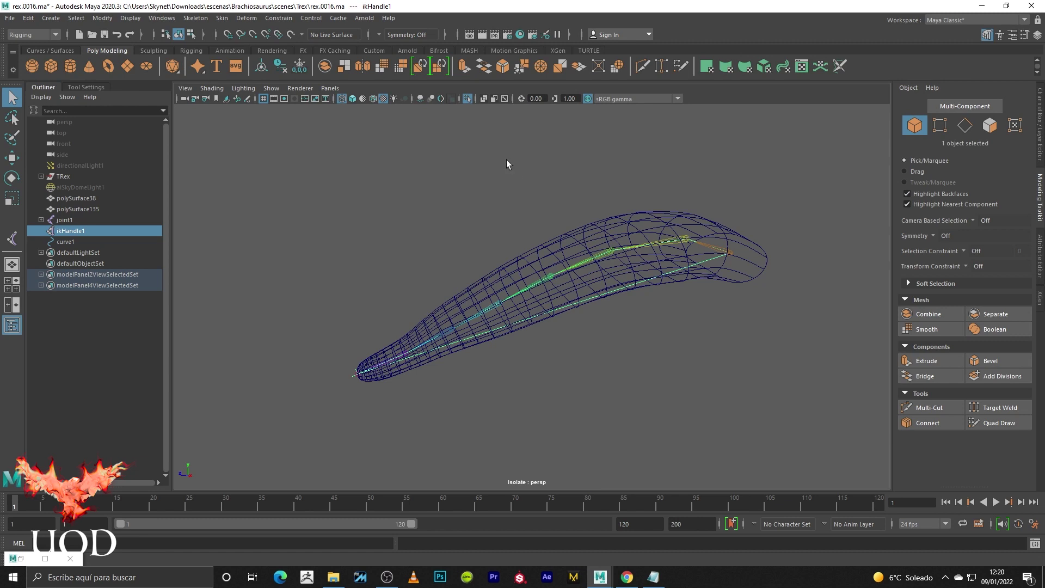
Turn off Isolate Select so the whole T-Rex shows around the tongue.
left_click(466, 95)
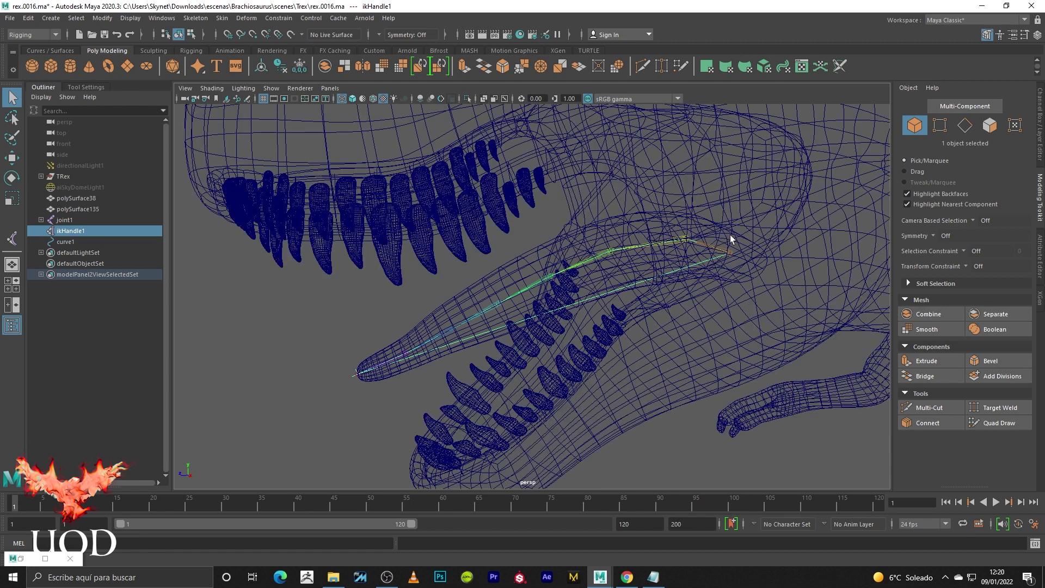
scroll(724, 235, "down", 2)
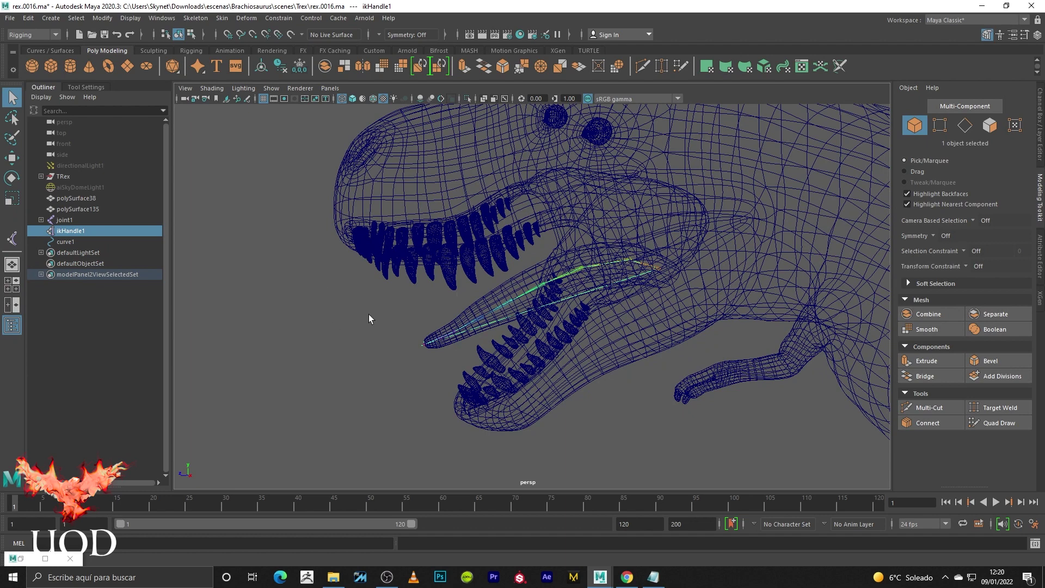
scroll(361, 351, "up", 3)
scroll(339, 361, "up", 5)
left_click_drag(339, 361, 505, 301, "alt")
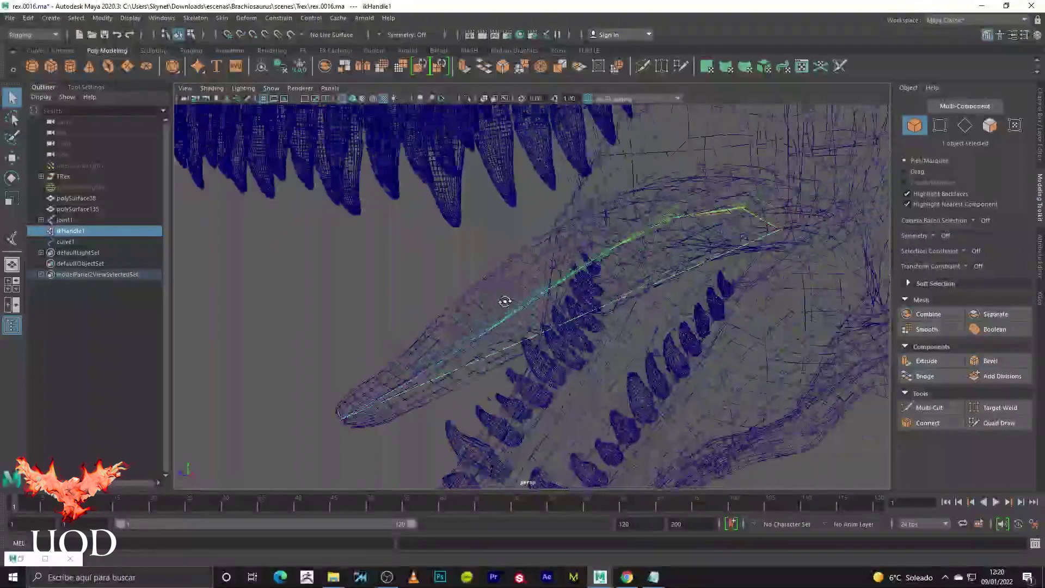
Select curve1, enter Control Vertex mode, and test-move one CV, then undo.
left_click(367, 283)
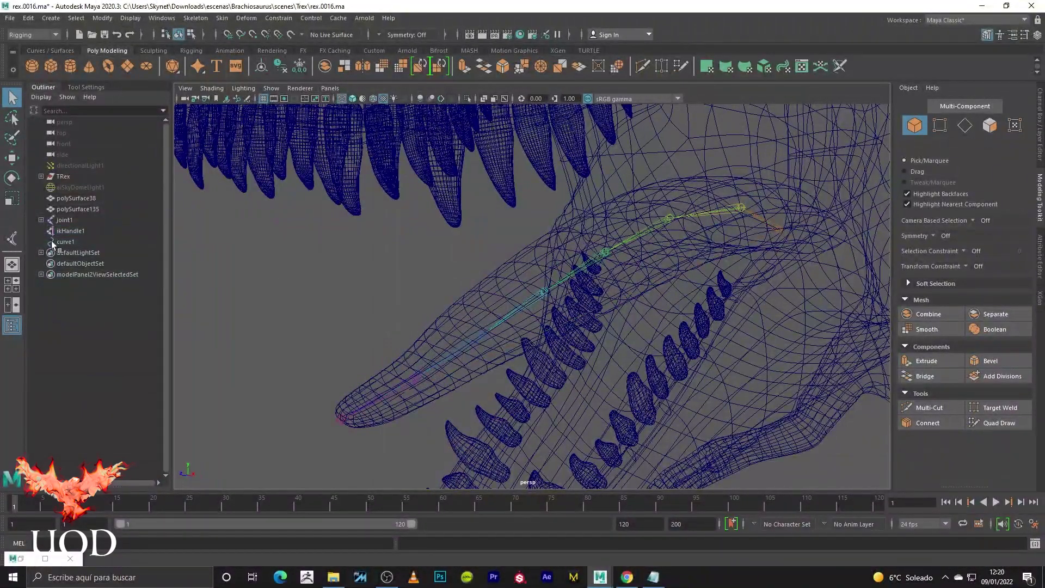
left_click(66, 240)
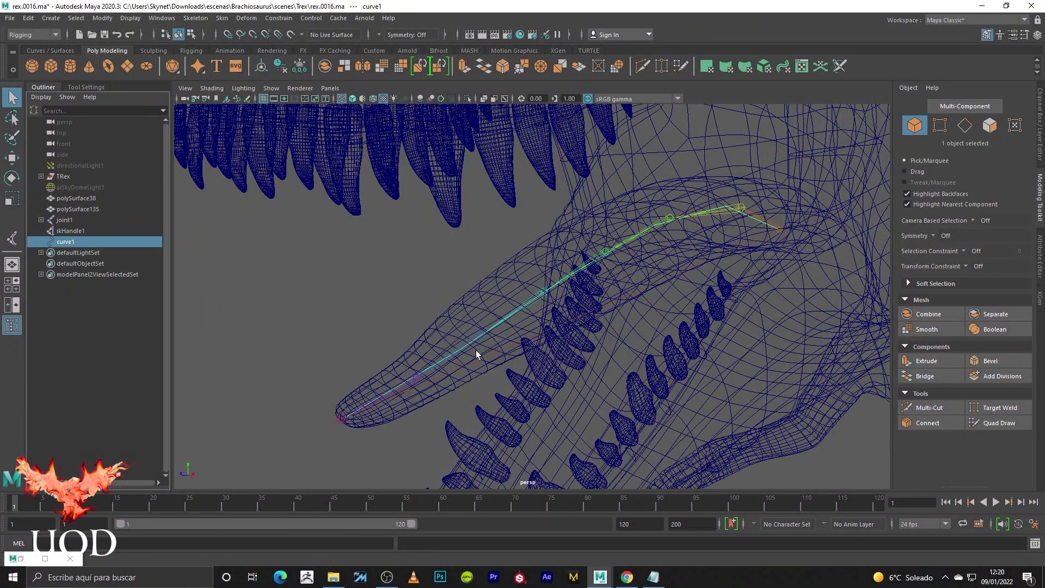
scroll(556, 331, "up", 2)
scroll(556, 331, "up", 2)
scroll(556, 332, "up", 2)
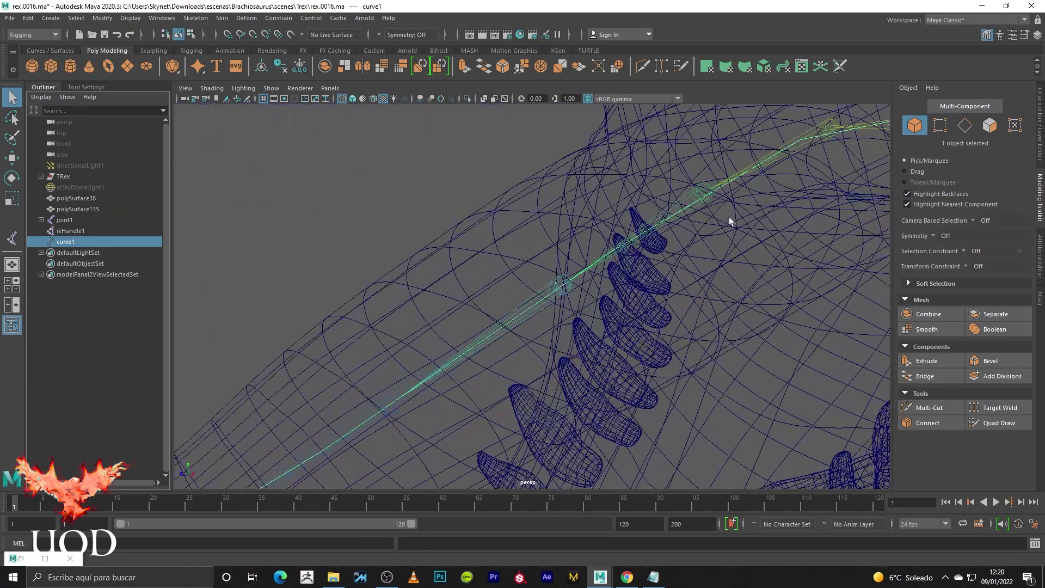
mouse_move(628, 257)
left_mouse_down("alt")
mouse_move(567, 262)
mouse_move(424, 179)
left_mouse_up("alt")
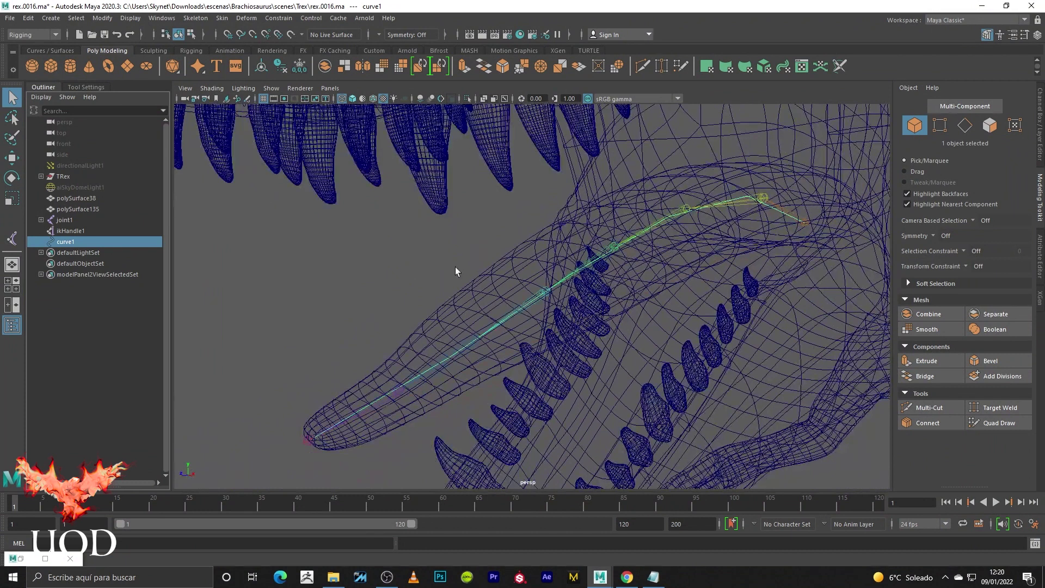
right_click_drag(392, 262, 333, 254)
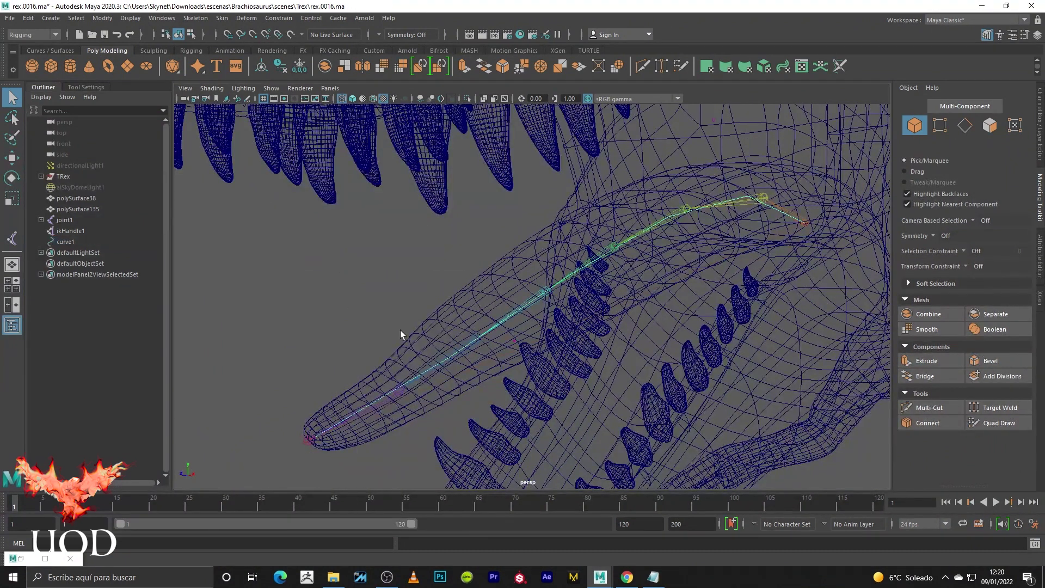
left_click(515, 341)
key("w")
mouse_move(525, 338)
left_mouse_down()
mouse_move(438, 310)
mouse_move(639, 333)
mouse_move(502, 261)
mouse_move(665, 280)
left_mouse_up()
key("ctrl+z")
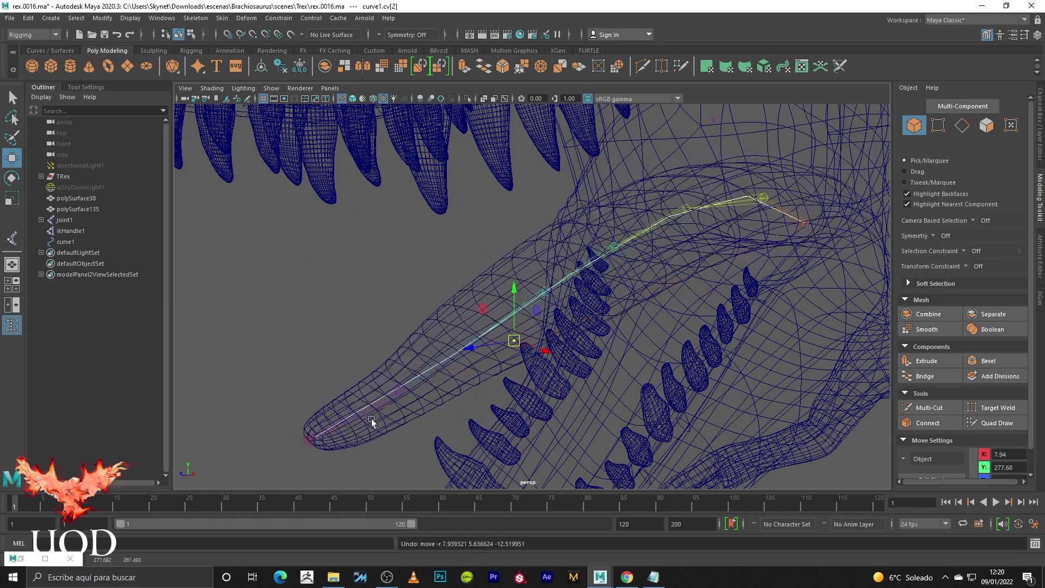
Drag curve1's end CV to stretch the tongue tip out of the textured mouth.
left_click(319, 441)
mouse_move(320, 439)
left_mouse_down()
mouse_move(357, 433)
mouse_move(508, 333)
mouse_move(466, 256)
mouse_move(431, 366)
mouse_move(543, 319)
left_mouse_up()
key("6")
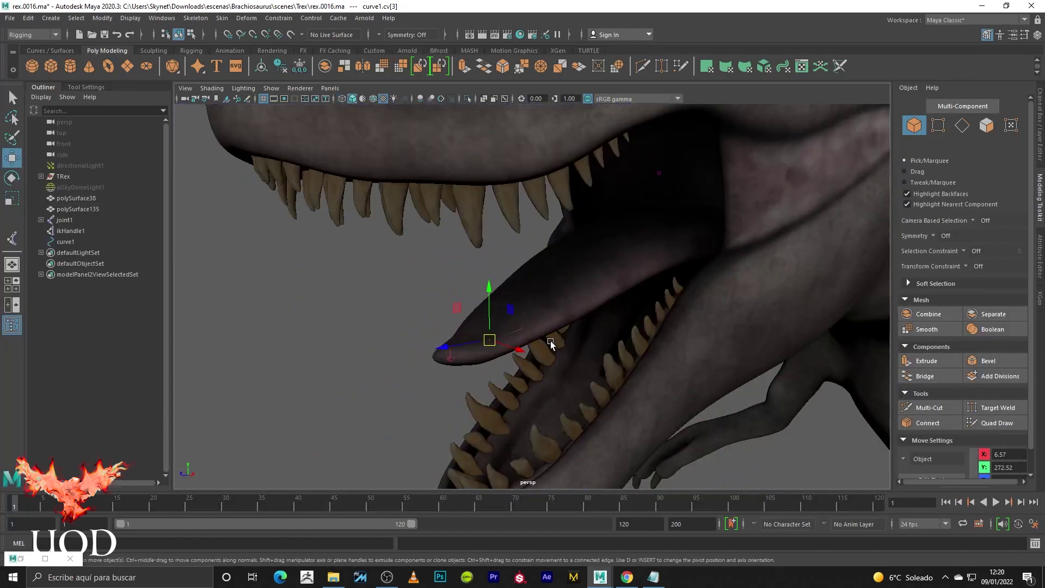
scroll(563, 329, "up", 3)
mouse_move(452, 358)
left_mouse_down()
mouse_move(308, 372)
mouse_move(427, 304)
mouse_move(345, 329)
mouse_move(416, 329)
left_mouse_up()
Undo the tongue stretch test and return the view to wireframe.
key("ctrl+z")
key("ctrl+z")
key("ctrl+z")
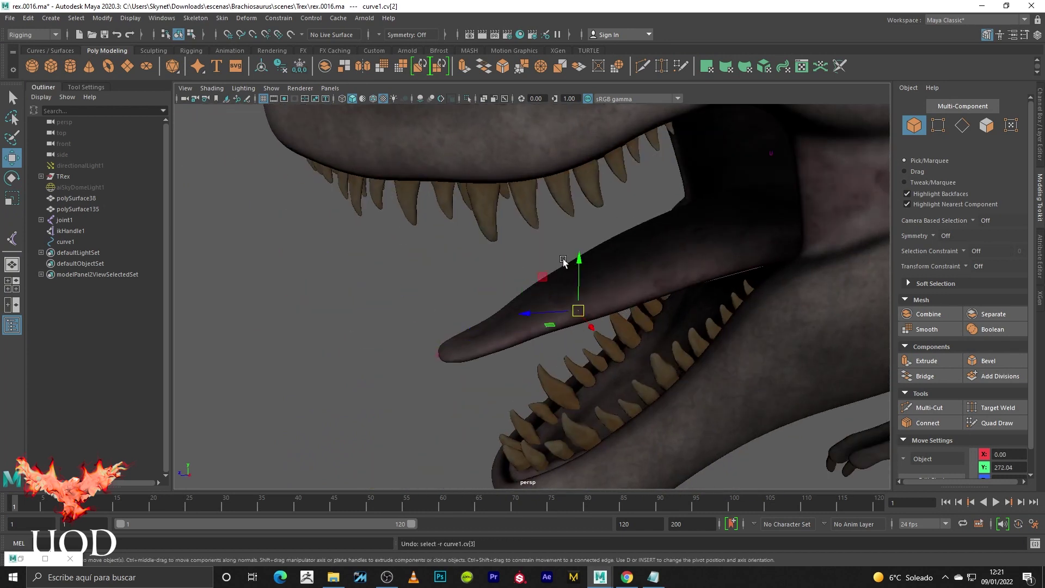
key("ctrl+z")
key("q")
key("4")
left_click(510, 256)
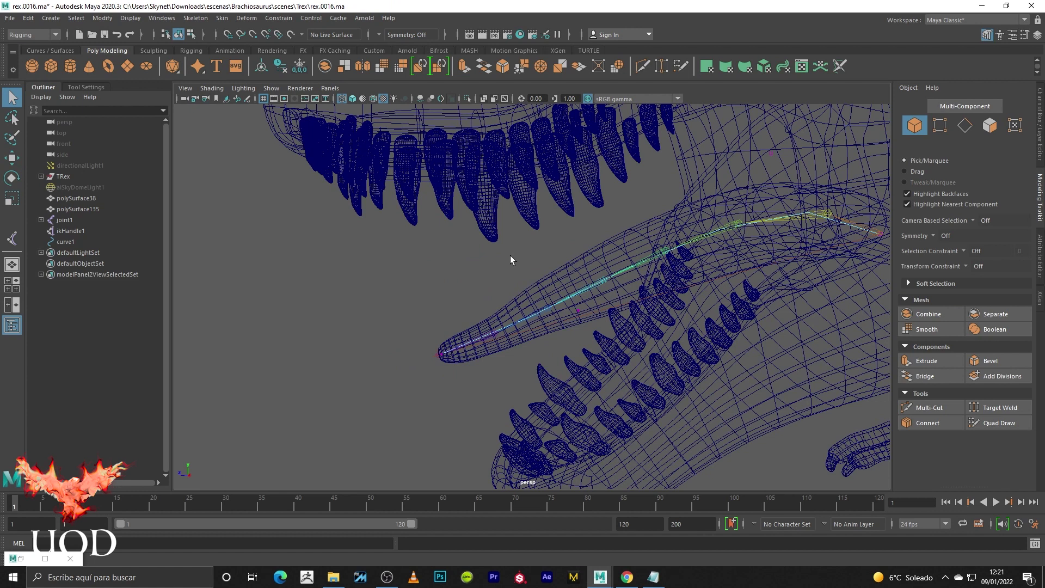
mouse_move(701, 267)
left_mouse_down("alt")
mouse_move(566, 278)
mouse_move(554, 293)
mouse_move(476, 304)
mouse_move(280, 424)
left_mouse_up("alt")
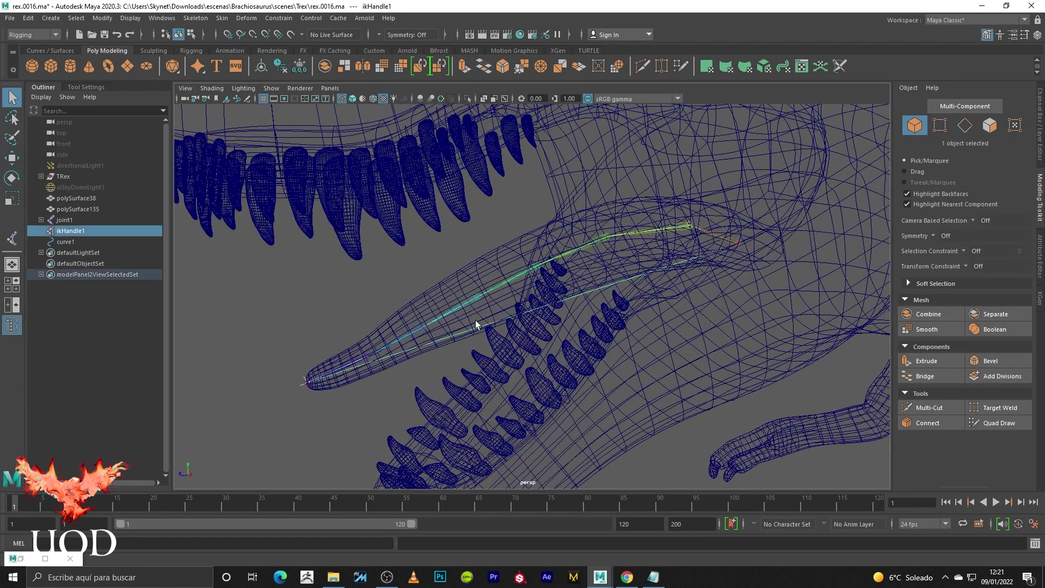
left_click(426, 309)
left_click(450, 329)
left_click(312, 382)
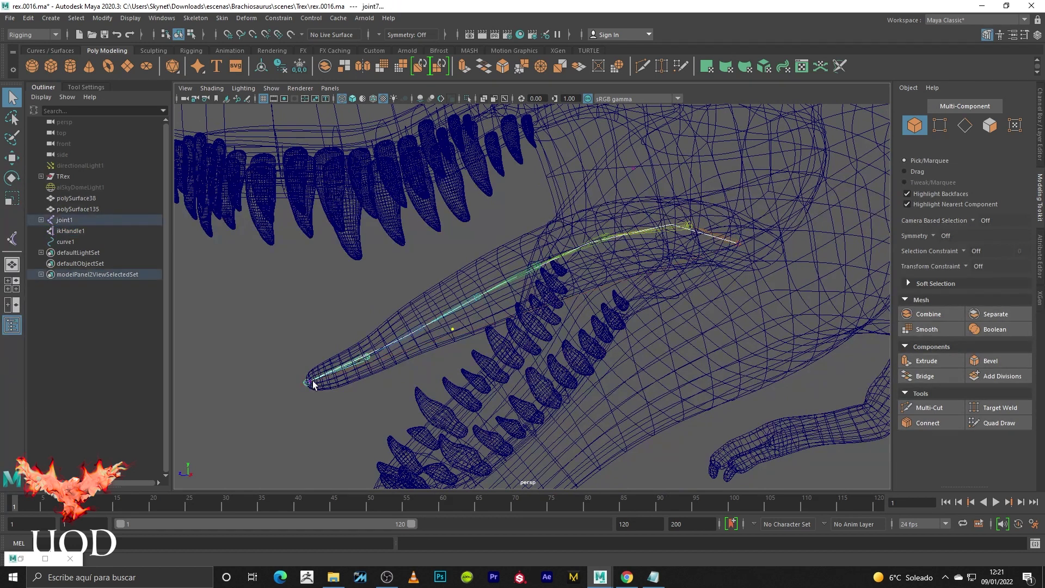
key("ctrl+z")
mouse_move(308, 384)
middle_mouse_down("alt")
mouse_move(618, 221)
mouse_move(659, 215)
mouse_move(709, 169)
middle_mouse_up("alt")
scroll(504, 341, "up", 3)
middle_click_drag(504, 341, 443, 389, "alt")
scroll(446, 353, "up", 2)
scroll(449, 348, "up", 1)
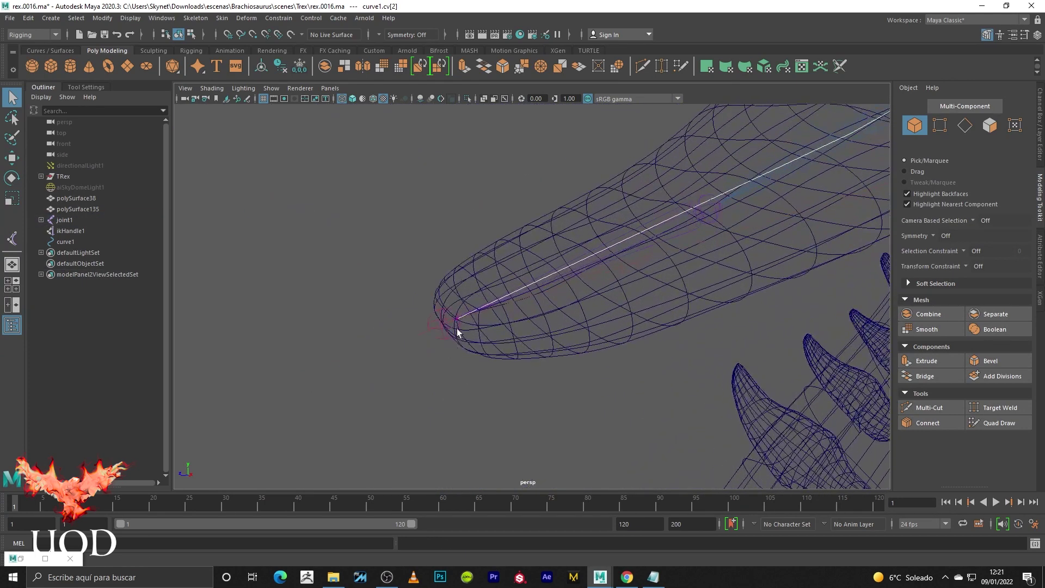
mouse_move(622, 289)
left_mouse_down("alt")
mouse_move(648, 231)
mouse_move(649, 264)
left_mouse_up("alt")
scroll(697, 240, "down", 3)
left_click_drag(697, 239, 624, 302, "alt")
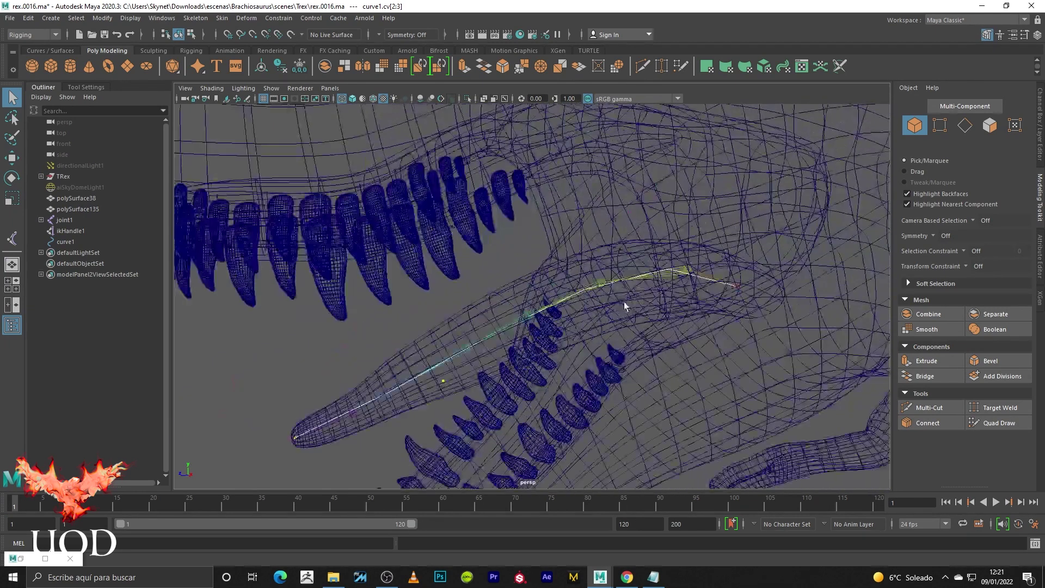
scroll(623, 301, "up", 4)
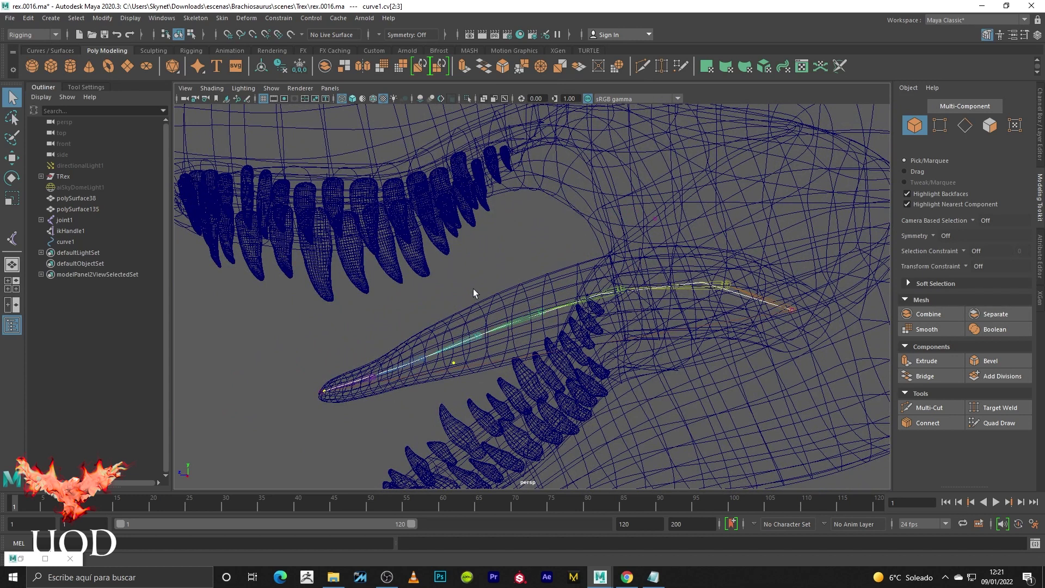
left_click_drag(472, 288, 576, 252, "alt")
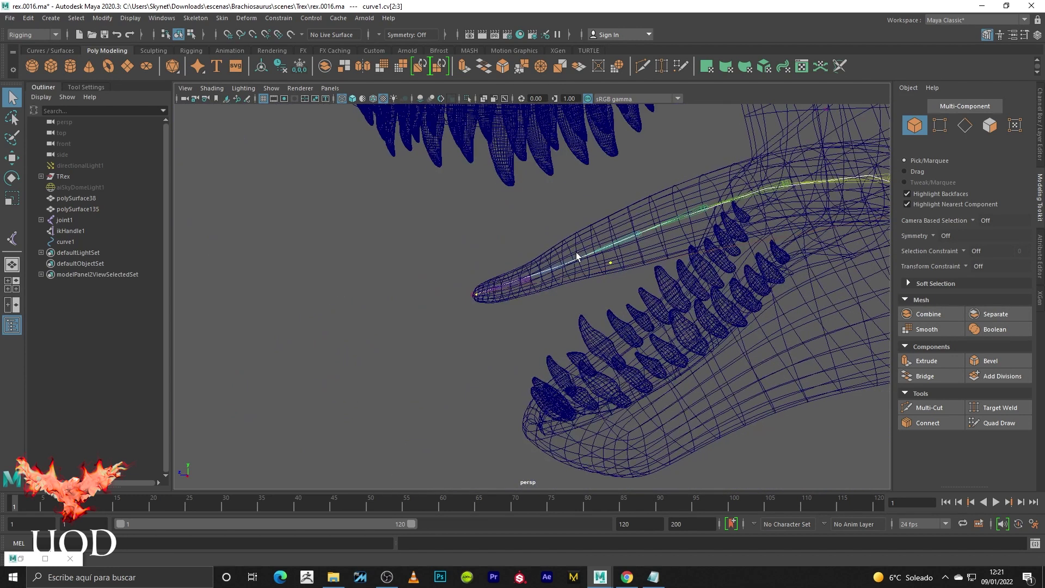
key("5")
key("6")
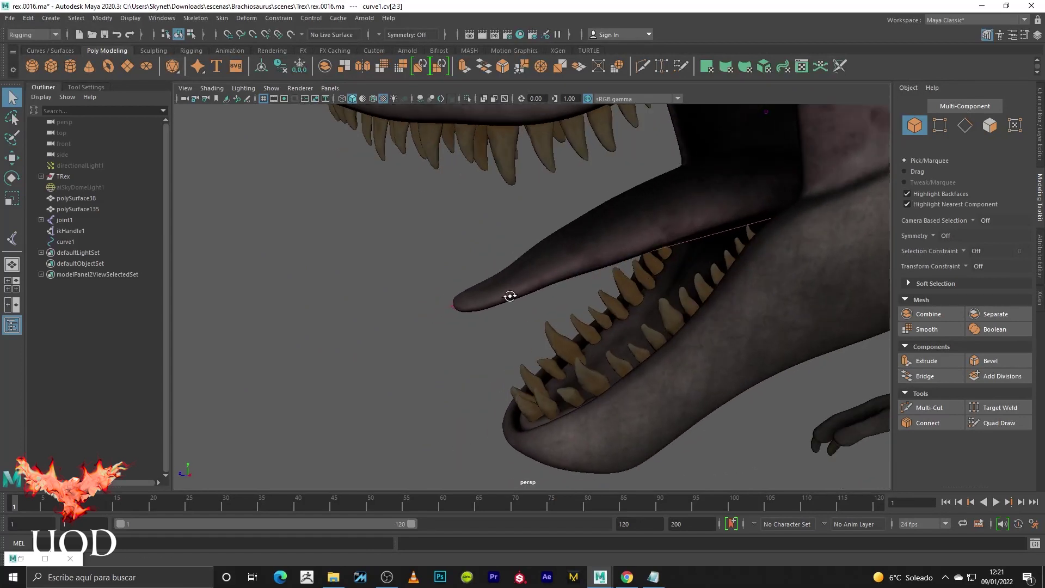
scroll(509, 297, "up", 2)
scroll(505, 299, "up", 2)
key("4")
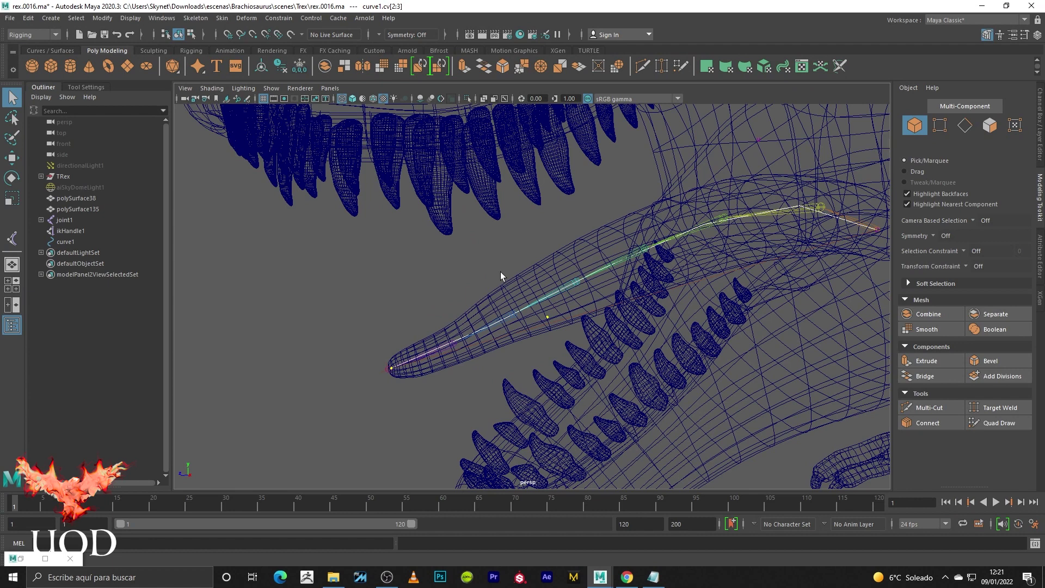
left_click(428, 271)
scroll(474, 280, "down", 5)
scroll(484, 285, "down", 4)
left_click_drag(483, 286, 605, 308, "alt")
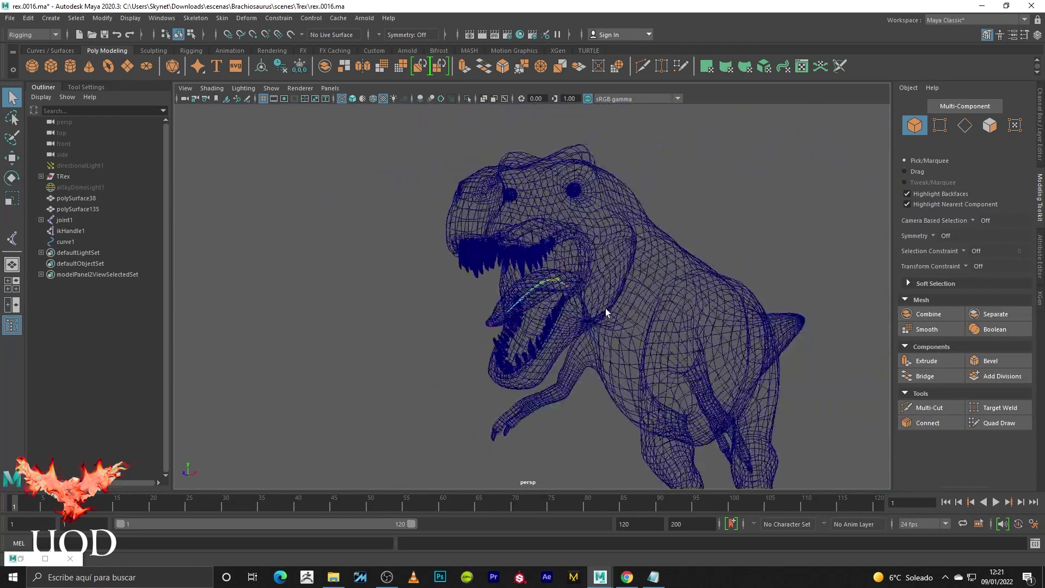
key("5")
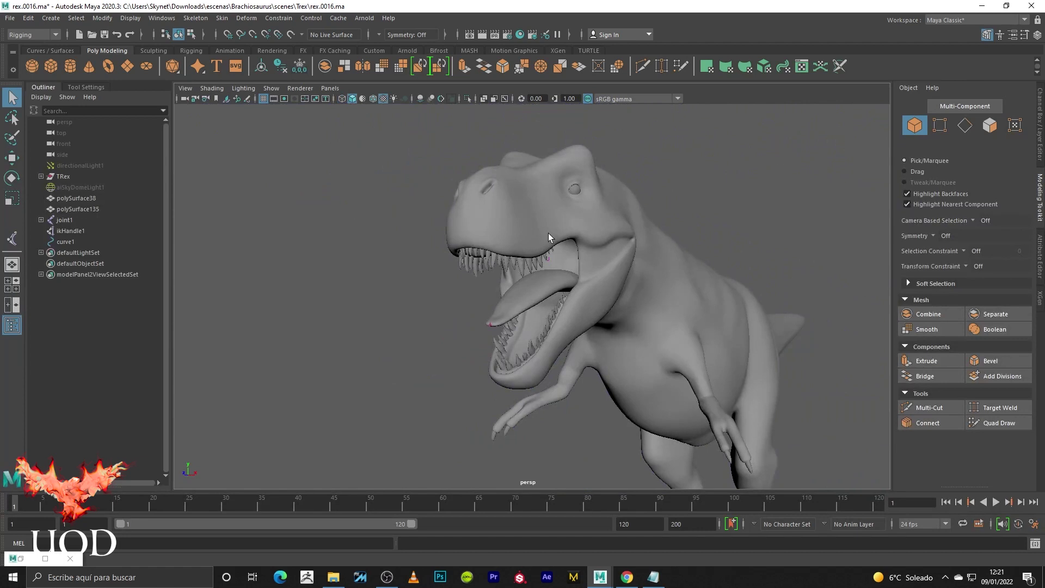
right_click_drag(521, 224, 639, 169)
key("6")
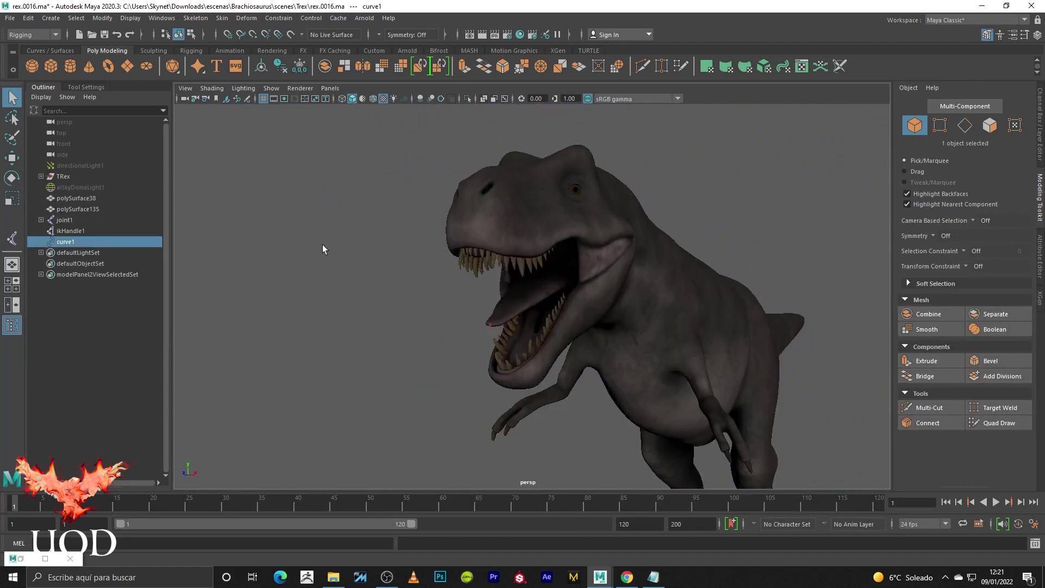
mouse_move(404, 296)
left_mouse_down("alt")
mouse_move(498, 333)
mouse_move(586, 319)
mouse_move(527, 355)
left_mouse_up("alt")
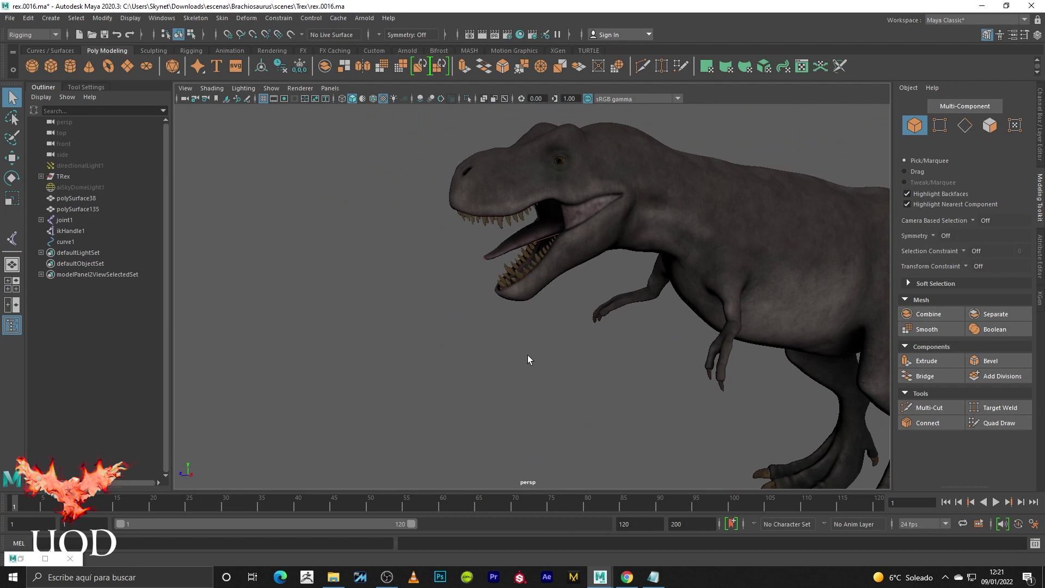
Create a NURBS circle, move it up toward the chest, and frame it.
left_click(48, 19)
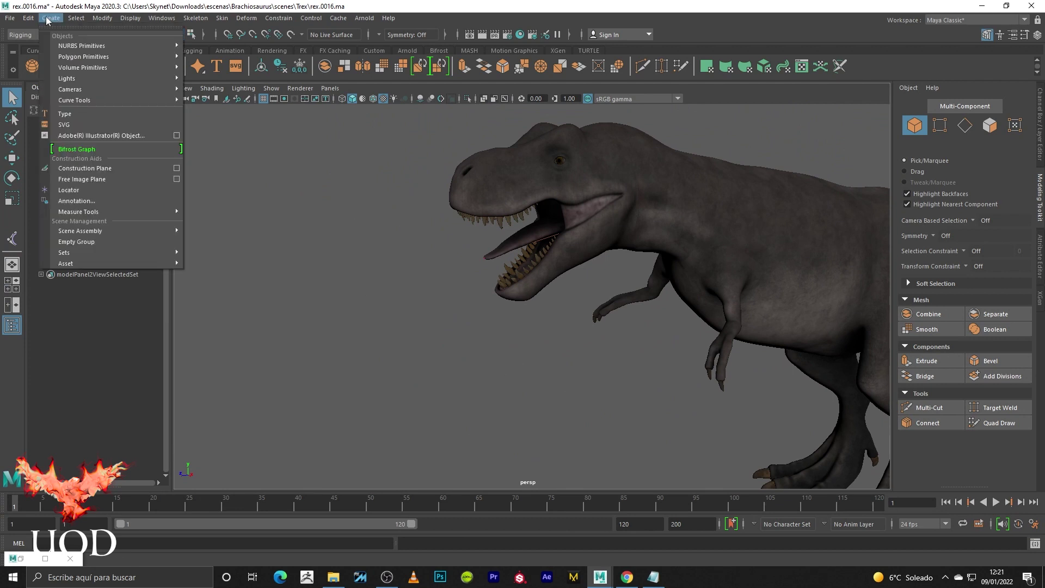
mouse_move(82, 45)
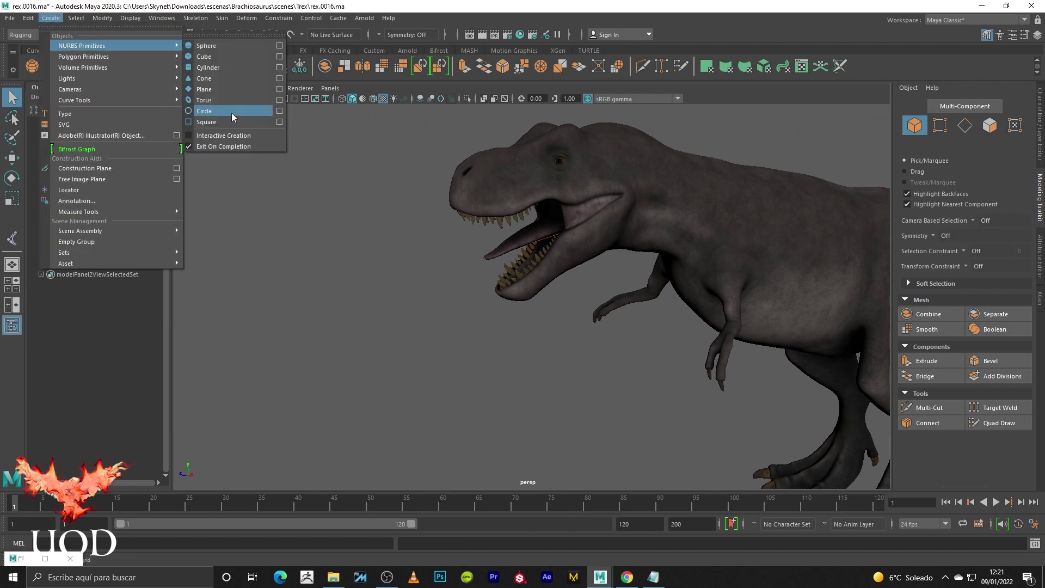
left_click(230, 112)
mouse_move(516, 311)
left_mouse_down("alt")
mouse_move(531, 332)
mouse_move(531, 298)
mouse_move(553, 363)
left_mouse_up("alt")
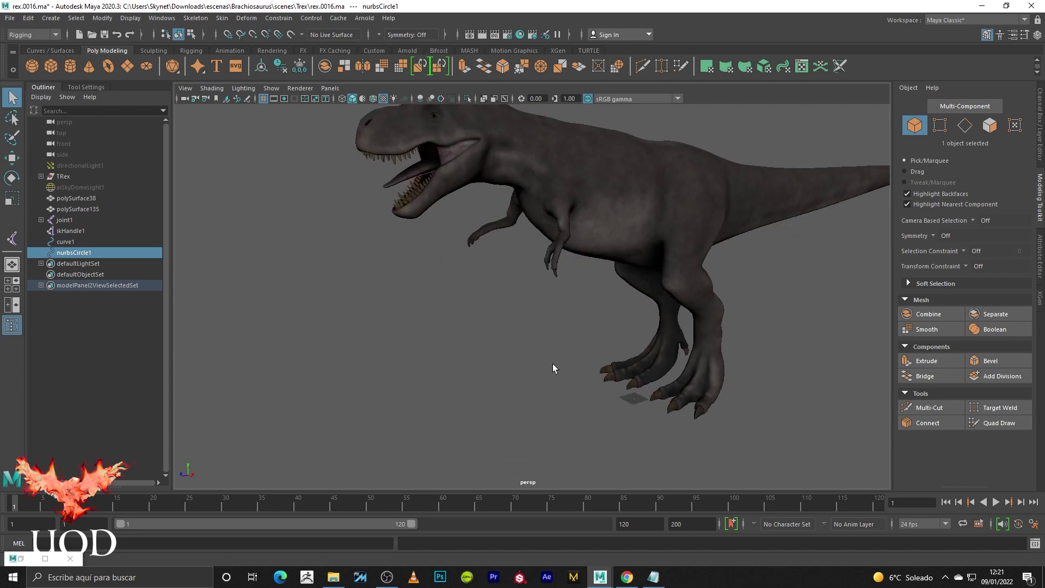
key("w")
mouse_move(635, 348)
left_mouse_down()
mouse_move(640, 191)
mouse_move(353, 205)
left_mouse_up()
key("f")
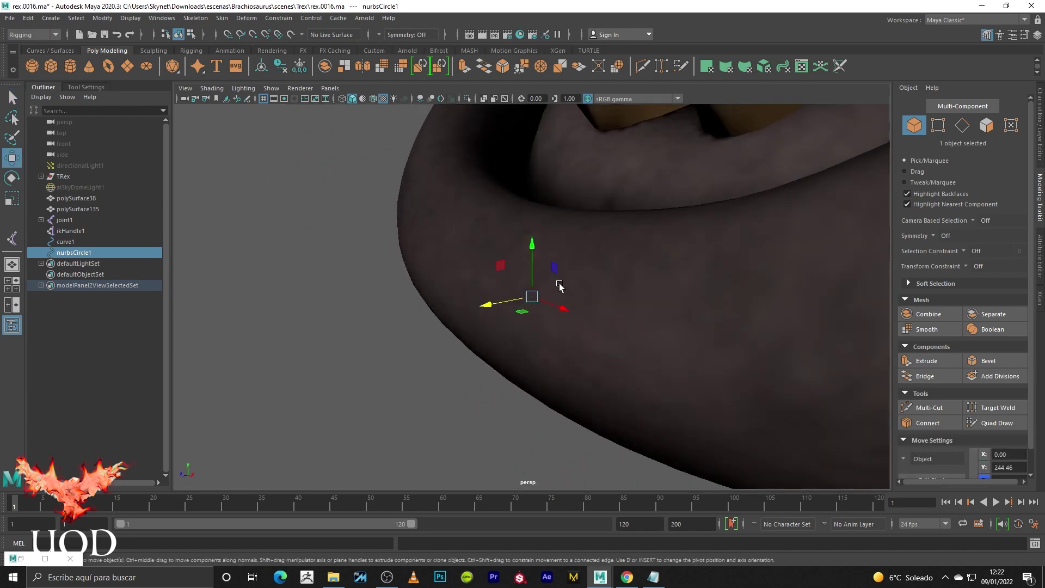
Move the circle onto the tongue tip and rotate it to face the tongue.
scroll(562, 343, "down", 2)
scroll(576, 345, "down", 4)
scroll(536, 397, "down", 2)
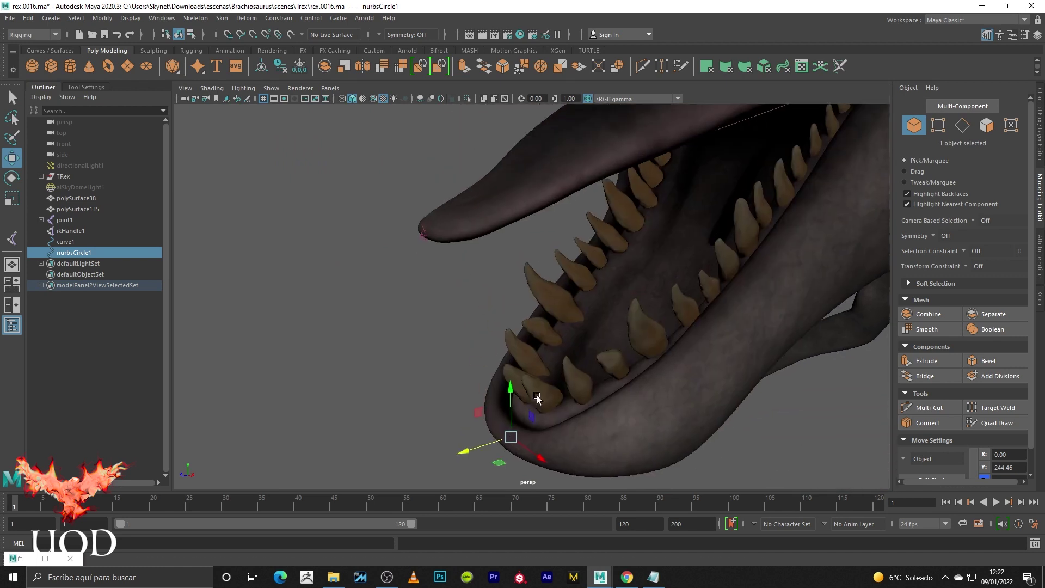
scroll(537, 397, "down", 3)
mouse_move(511, 351)
left_mouse_down()
mouse_move(522, 255)
mouse_move(552, 242)
left_mouse_up()
key("r")
key("e")
left_click_drag(473, 283, 487, 311)
key("w")
mouse_move(500, 272)
left_mouse_down()
mouse_move(456, 282)
mouse_move(487, 305)
left_mouse_up()
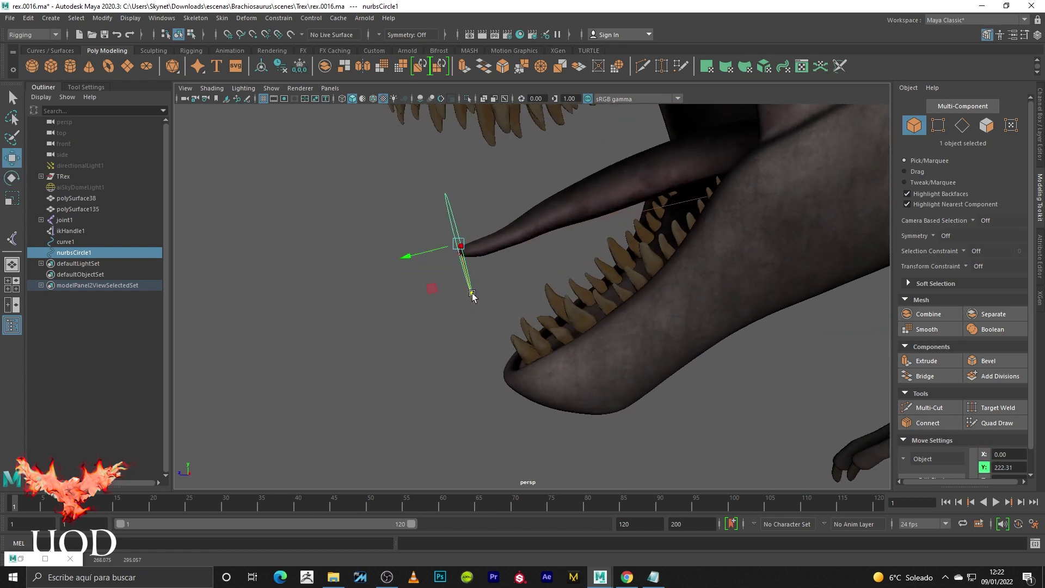
Undo an extra tilt, reselect the tongue-tip circle, and show its channel values.
key("e")
left_click_drag(476, 205, 509, 240)
key("w")
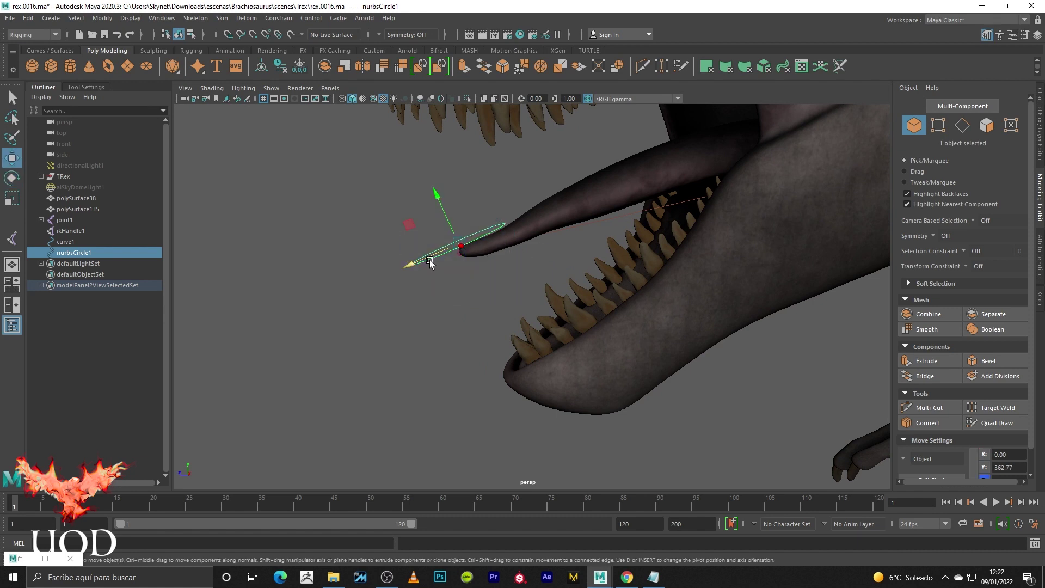
key("ctrl+z")
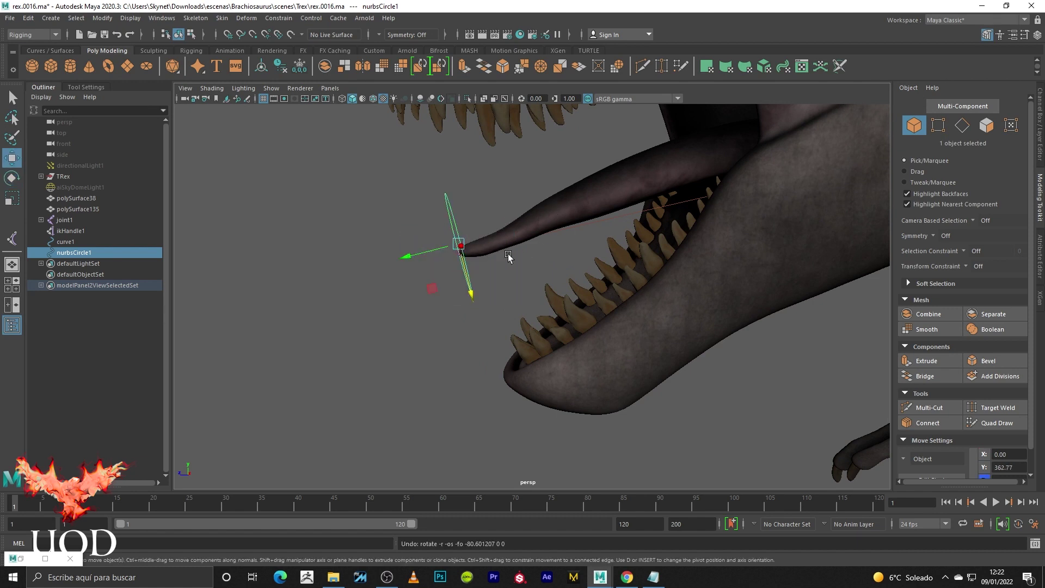
key("q")
left_click(383, 340)
mouse_move(383, 341)
left_mouse_down("alt")
mouse_move(443, 326)
mouse_move(505, 243)
mouse_move(532, 277)
mouse_move(473, 240)
left_mouse_up("alt")
left_click(451, 256)
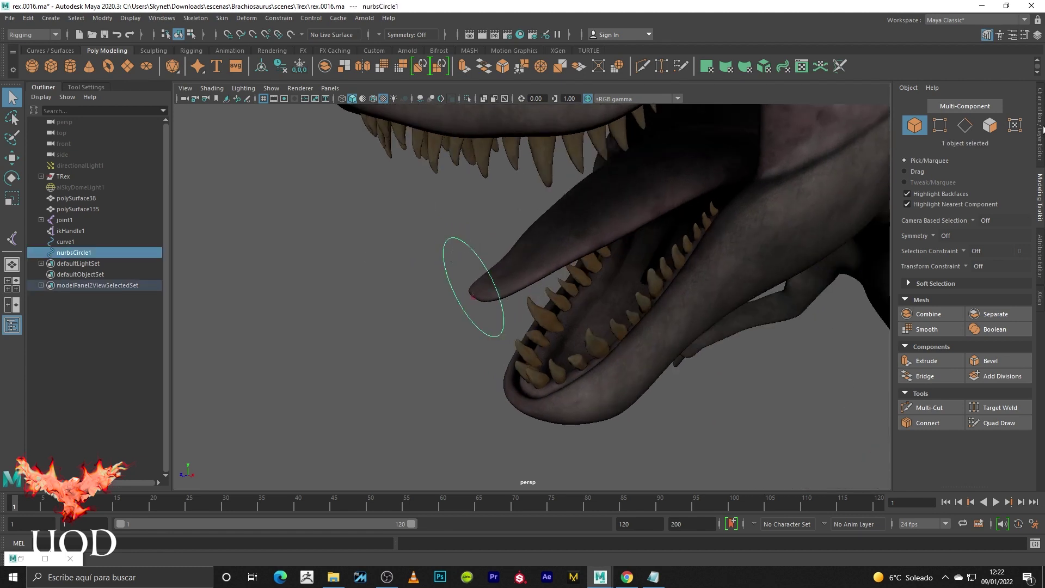
left_click(1041, 129)
Open nurbsCircleShape1 in the Attribute Editor with Object Display expanded.
left_click(1040, 258)
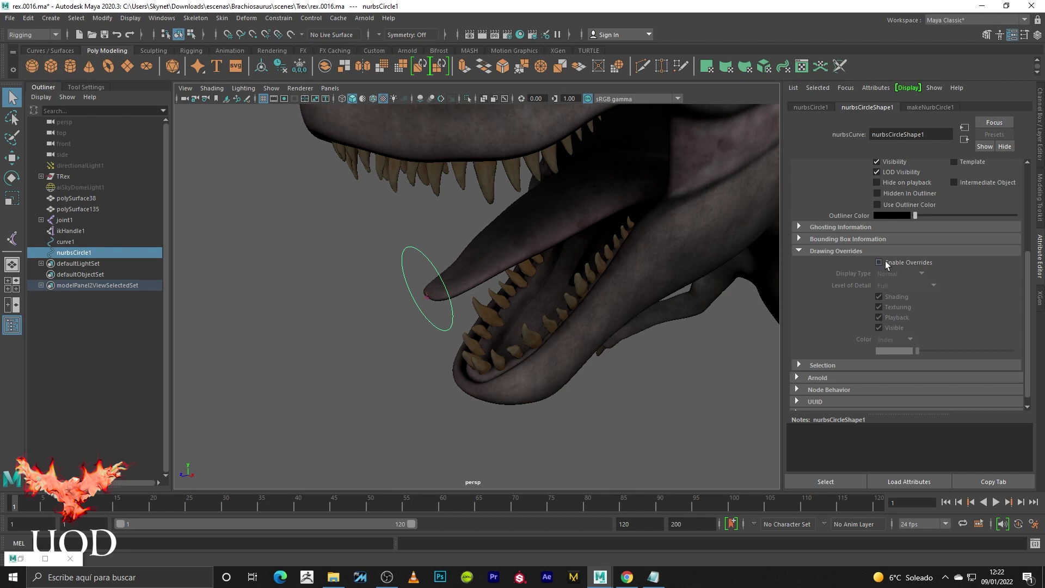
scroll(821, 269, "up", 3)
scroll(821, 270, "up", 2)
scroll(822, 270, "up", 1)
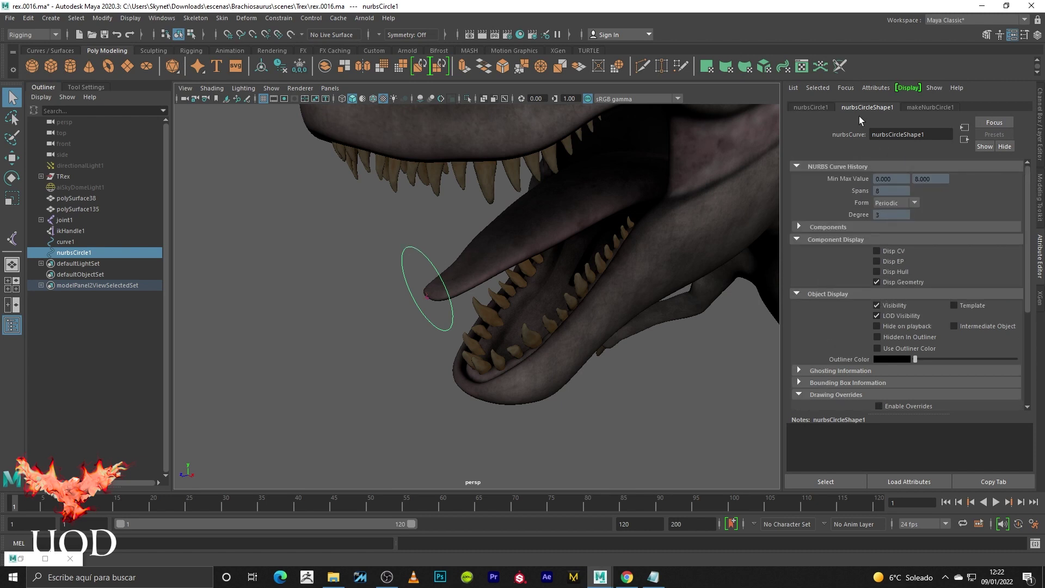
left_click(796, 294)
left_click(817, 291)
Enable Drawing Overrides on the circle and set its colour to yellow.
scroll(841, 337, "down", 3)
left_click(844, 337)
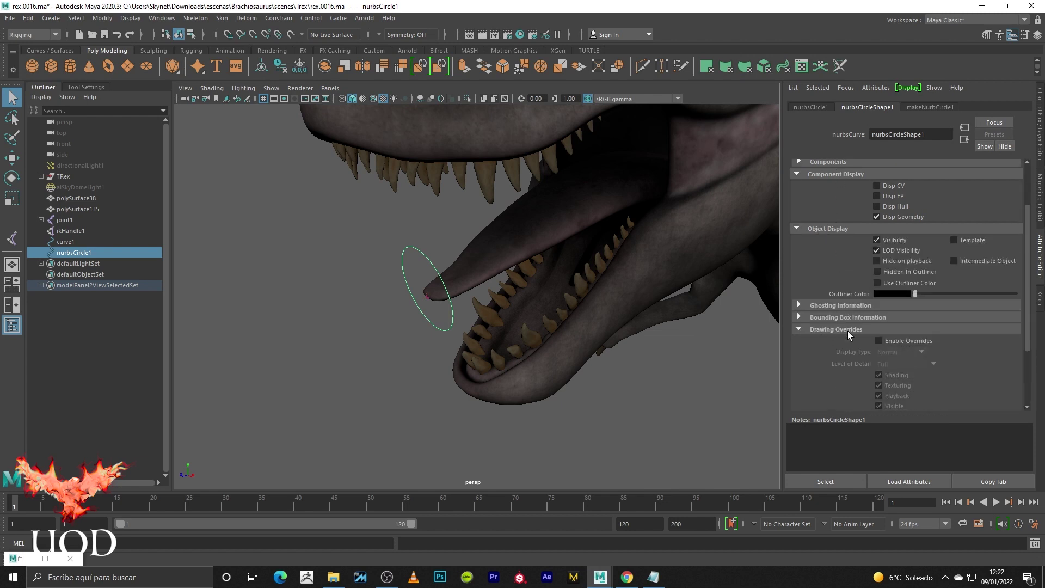
left_click(902, 342)
scroll(881, 348, "down", 3)
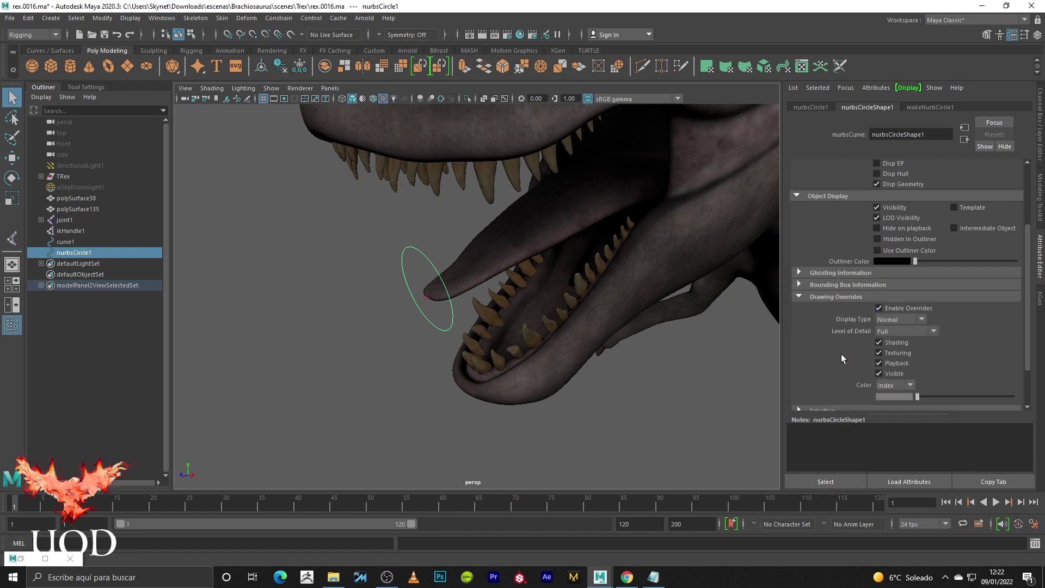
left_click_drag(918, 340, 983, 346)
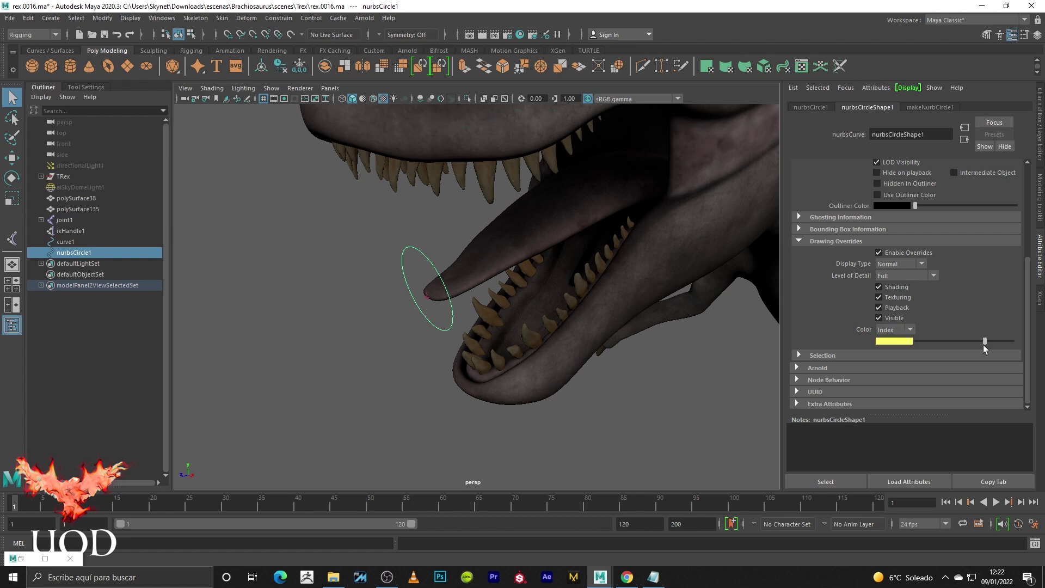
left_click(435, 357)
mouse_move(497, 257)
left_mouse_down("alt")
mouse_move(567, 284)
mouse_move(657, 287)
left_mouse_up("alt")
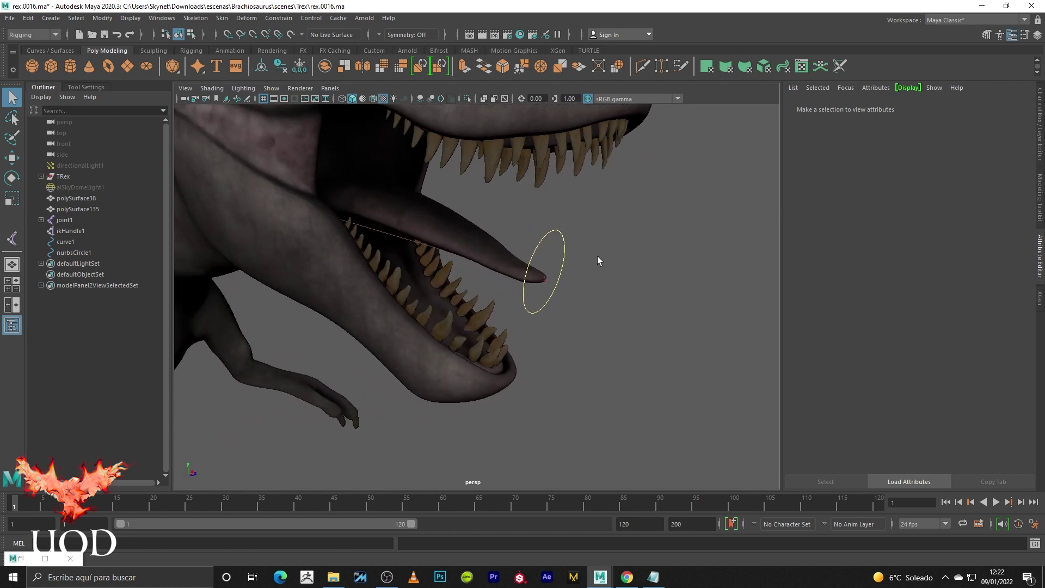
mouse_move(561, 264)
left_mouse_down("alt")
mouse_move(603, 279)
mouse_move(439, 280)
mouse_move(363, 243)
mouse_move(452, 307)
left_mouse_up("alt")
Switch to wireframe and select the yellow circle in the Outliner.
left_click(424, 275)
key("w")
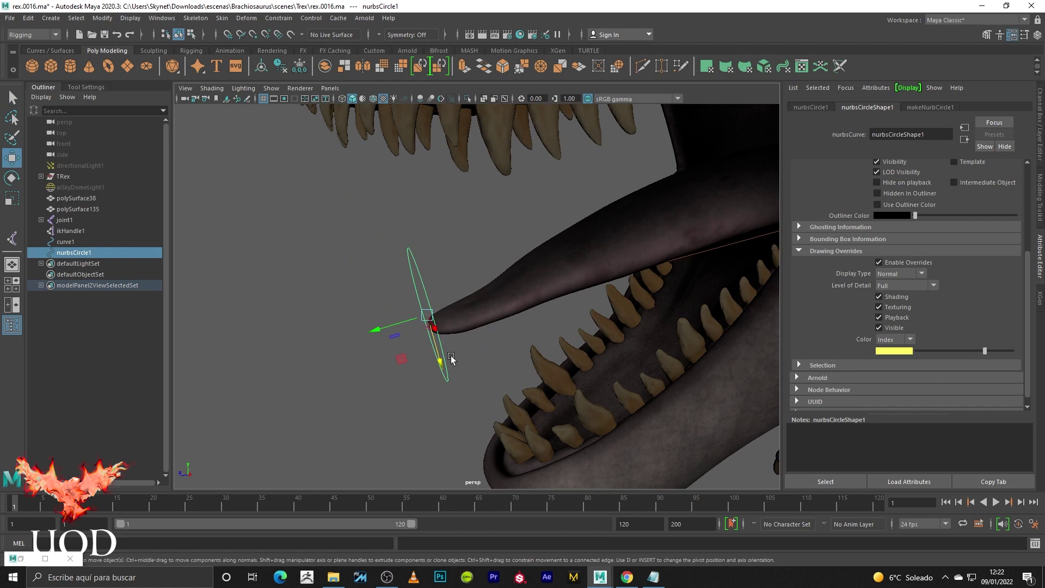
key("q")
key("ctrl+z")
key("4")
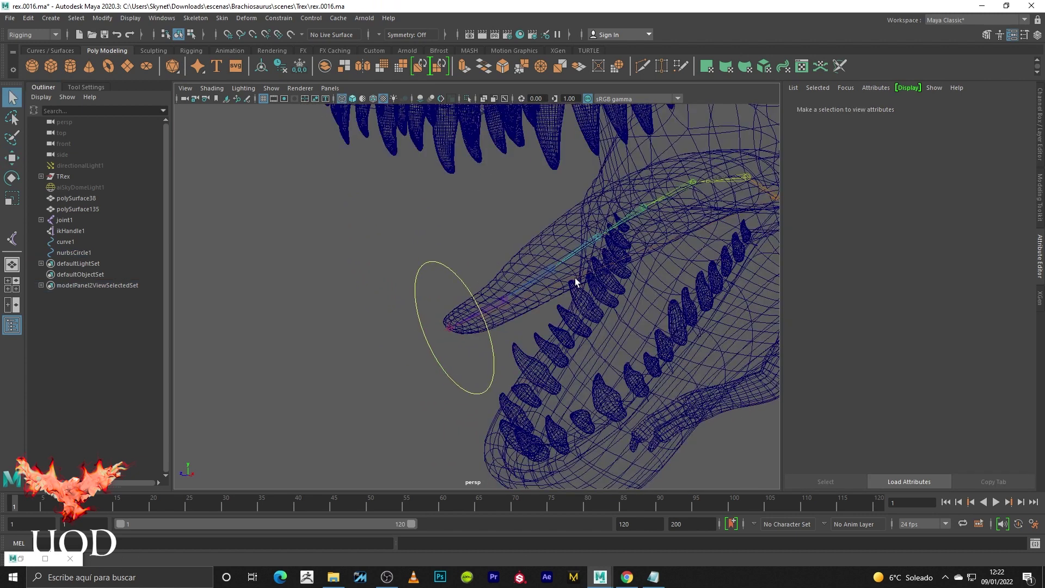
left_click_drag(576, 281, 590, 272, "alt")
left_click(72, 243)
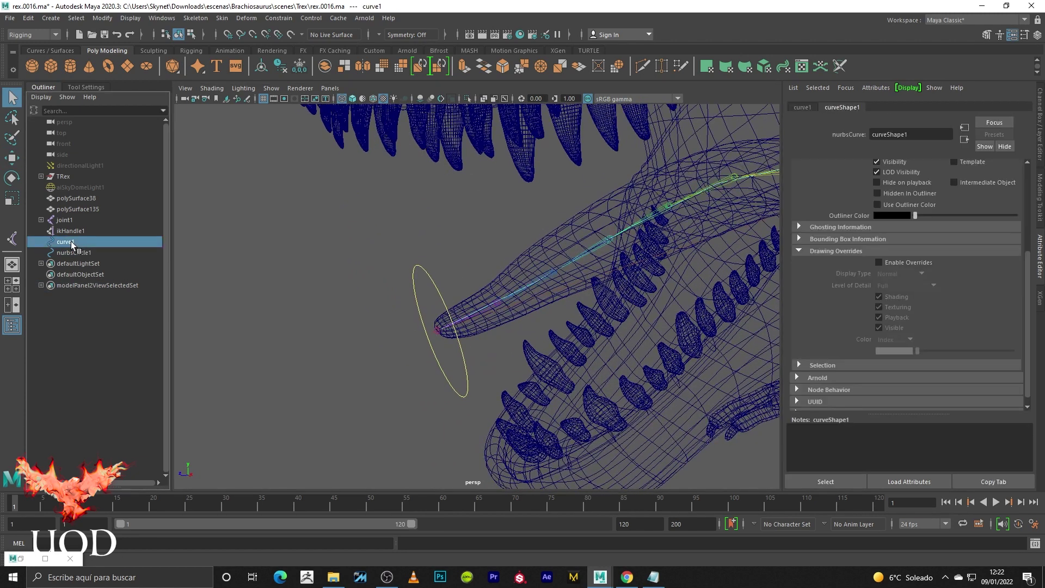
left_click(76, 253)
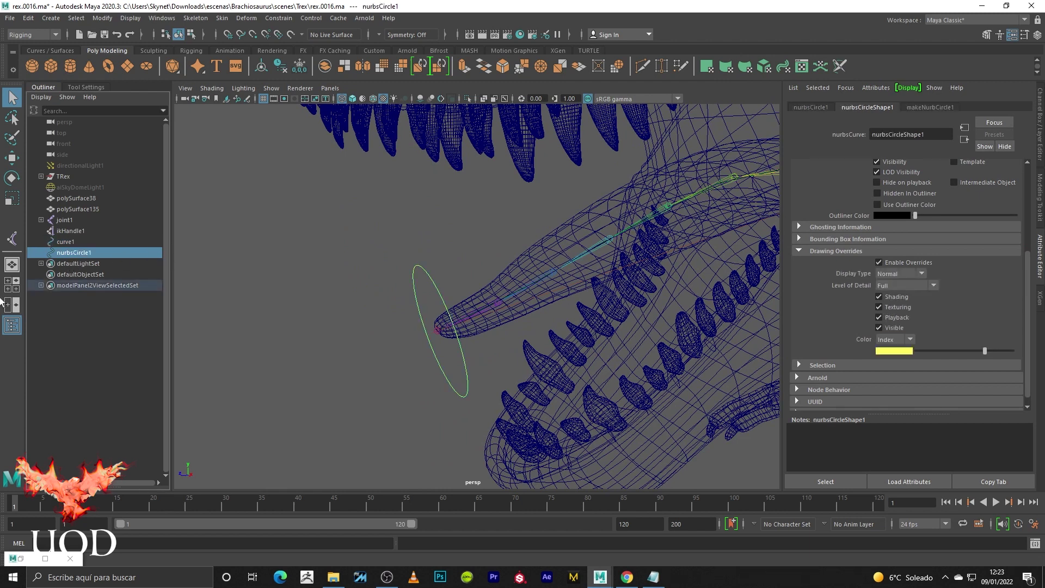
Rename nurbsCircle1 to Controlador_Cluster.
double_click(74, 253)
type("Controlador")
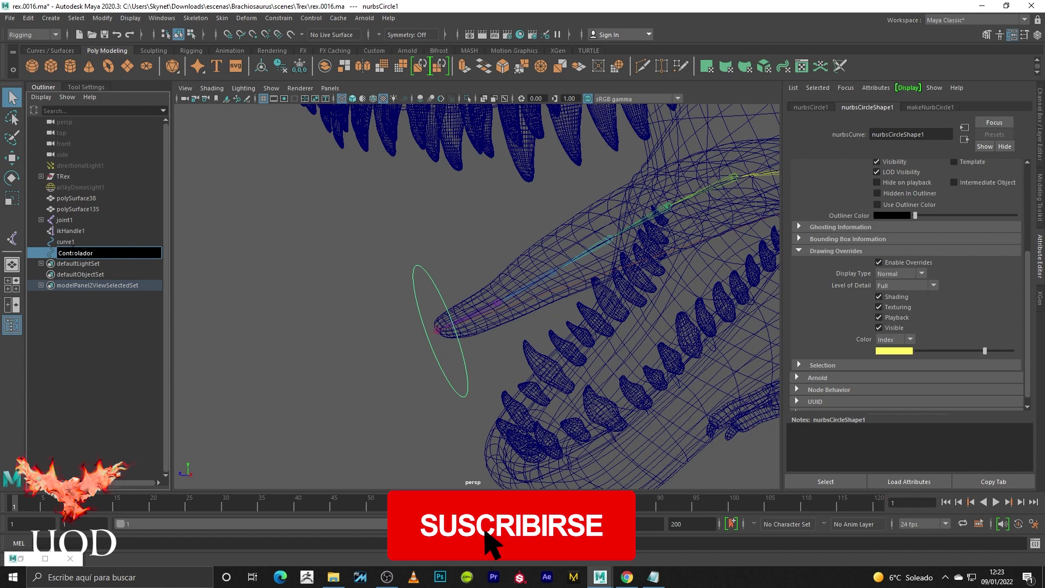
type("_")
key("Caps_Lock")
type("Cluster")
key("Return")
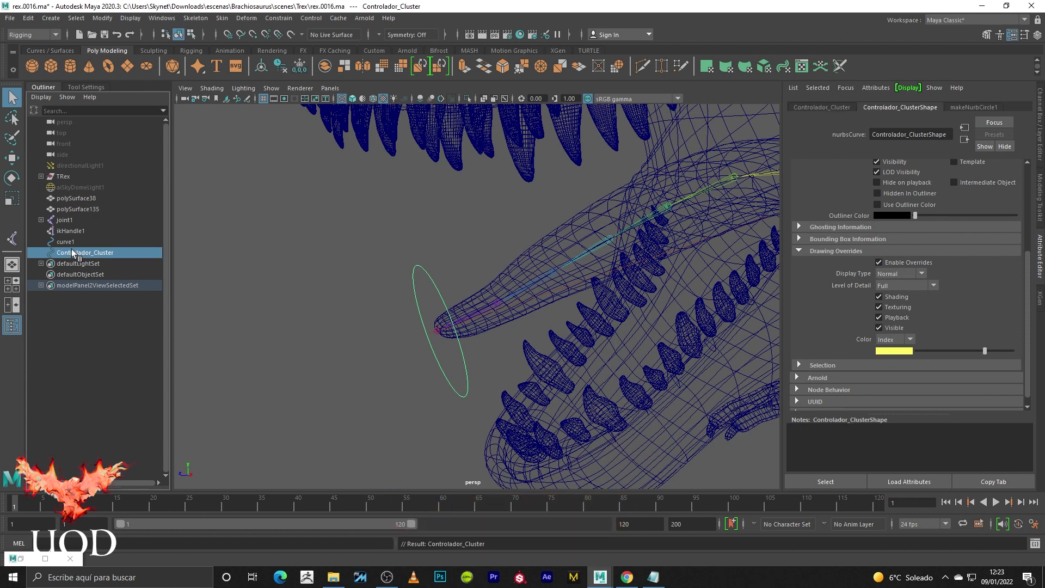
Rename curve1 to Curve_Lengua.
double_click(72, 241)
type("Curve_Lengua")
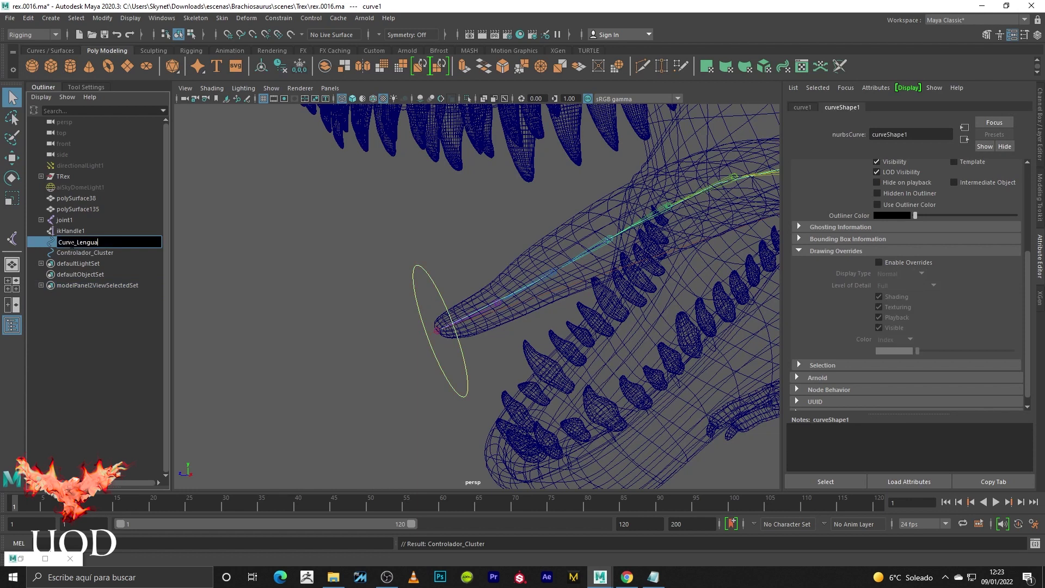
key("Return")
Put Curve_Lengua in Control Vertex mode and select its two tongue-tip CVs.
left_click(82, 242)
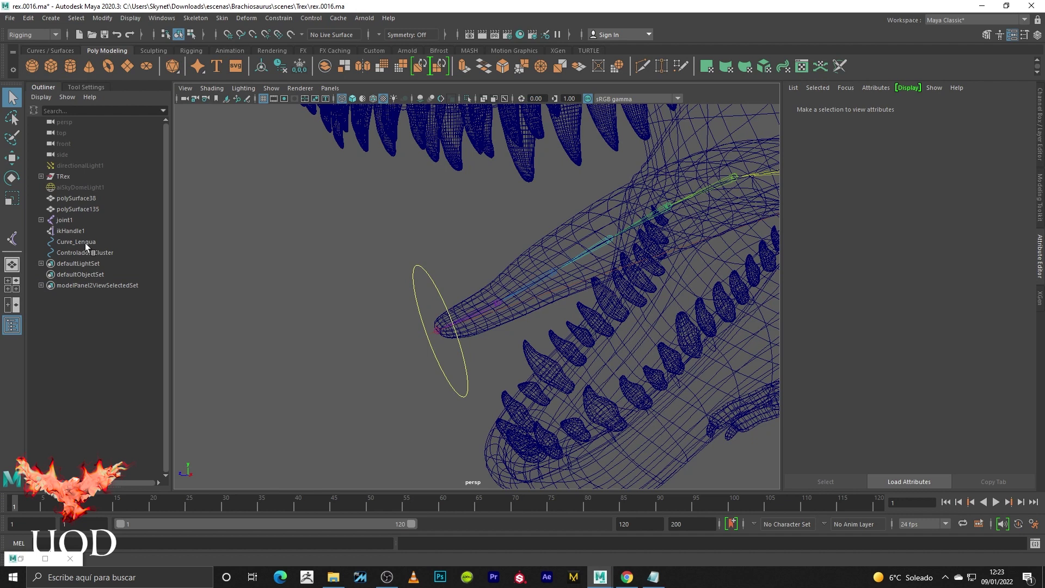
right_click_drag(497, 195, 429, 175)
scroll(639, 260, "up", 2)
left_click(609, 269)
scroll(453, 343, "up", 2)
scroll(586, 315, "up", 5)
scroll(586, 304, "up", 3)
middle_click_drag(585, 293, 558, 297, "alt")
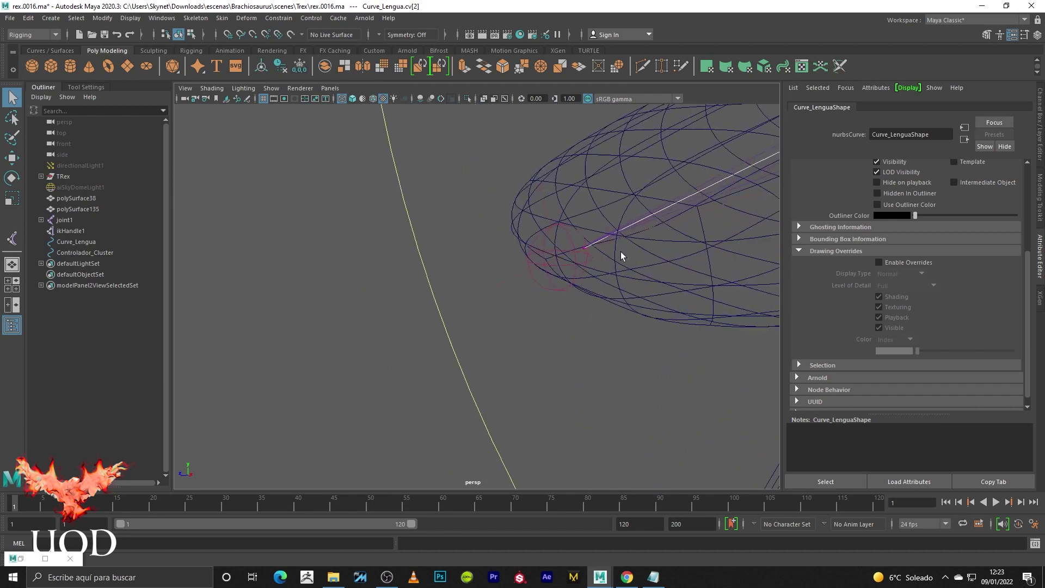
left_click(584, 248, "shift")
Apply Deform > Cluster to the two selected tip vertices.
scroll(599, 248, "down", 2)
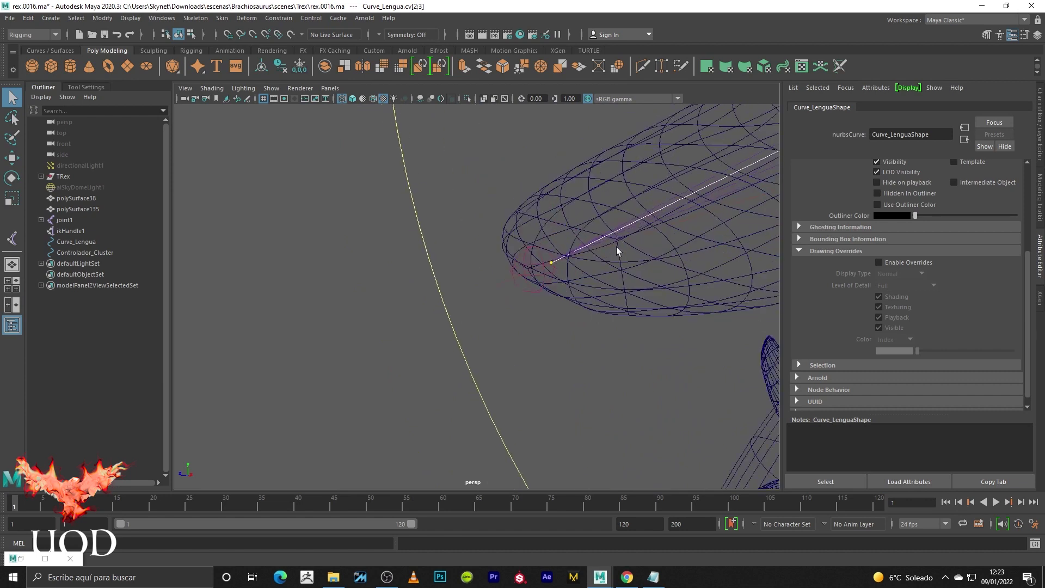
scroll(619, 283, "down", 2)
scroll(594, 299, "down", 2)
left_click_drag(567, 283, 168, 119, "alt")
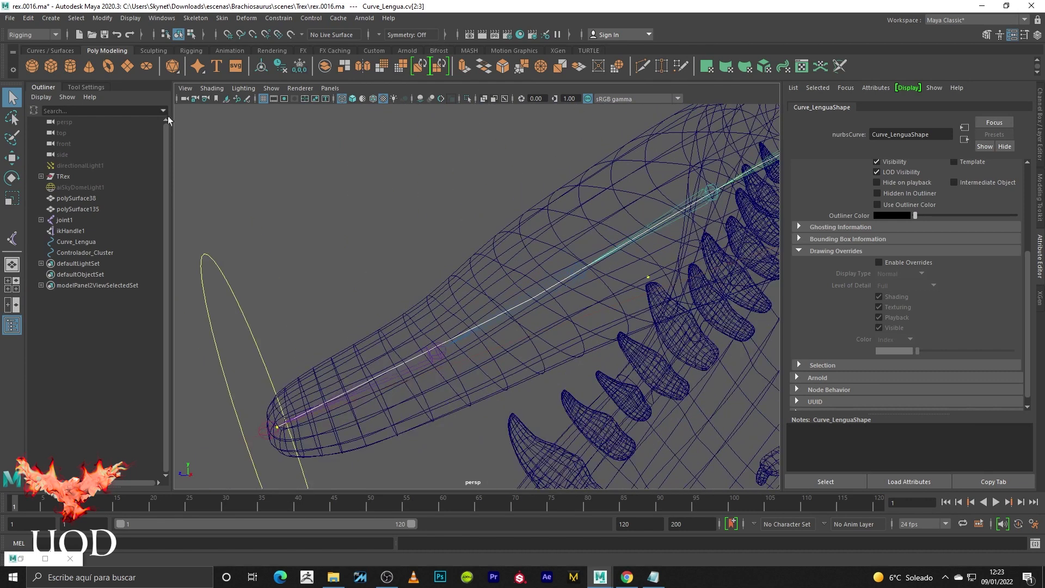
left_click(244, 18)
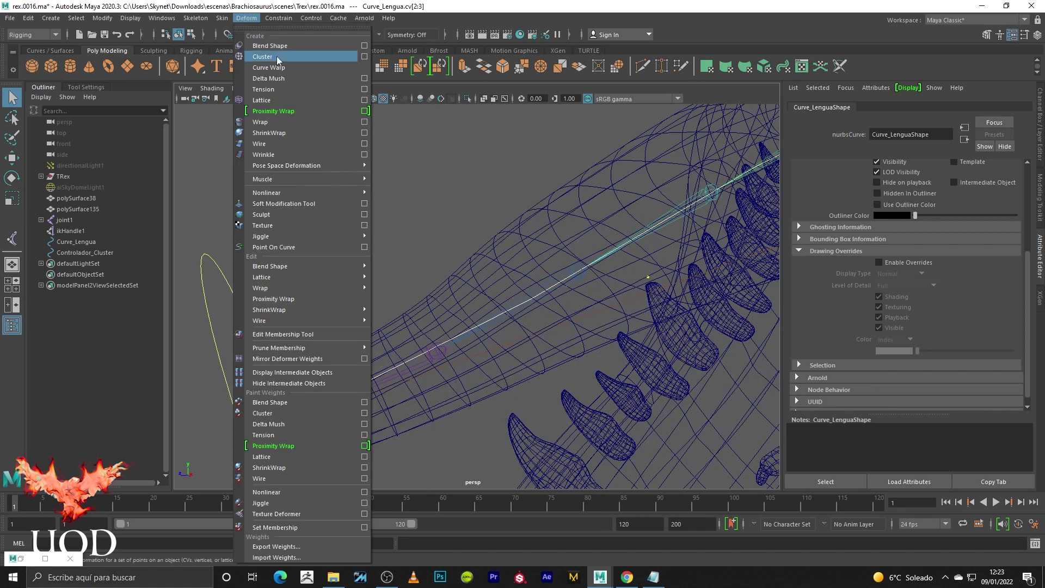
left_click(261, 56)
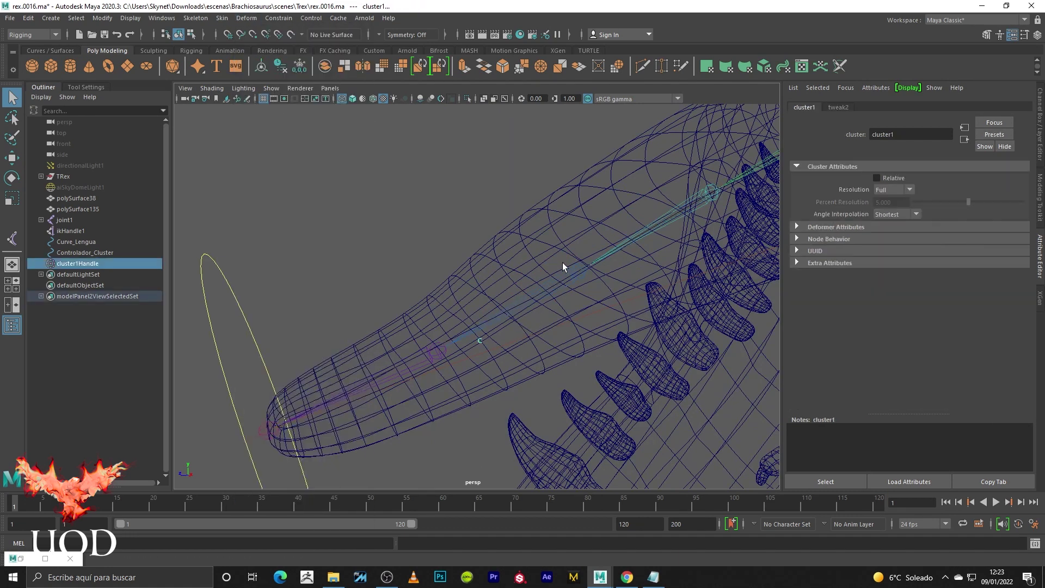
Test-move the new cluster handle to check the tongue deformation, then undo.
left_click_drag(563, 262, 482, 302, "alt")
left_click(432, 246)
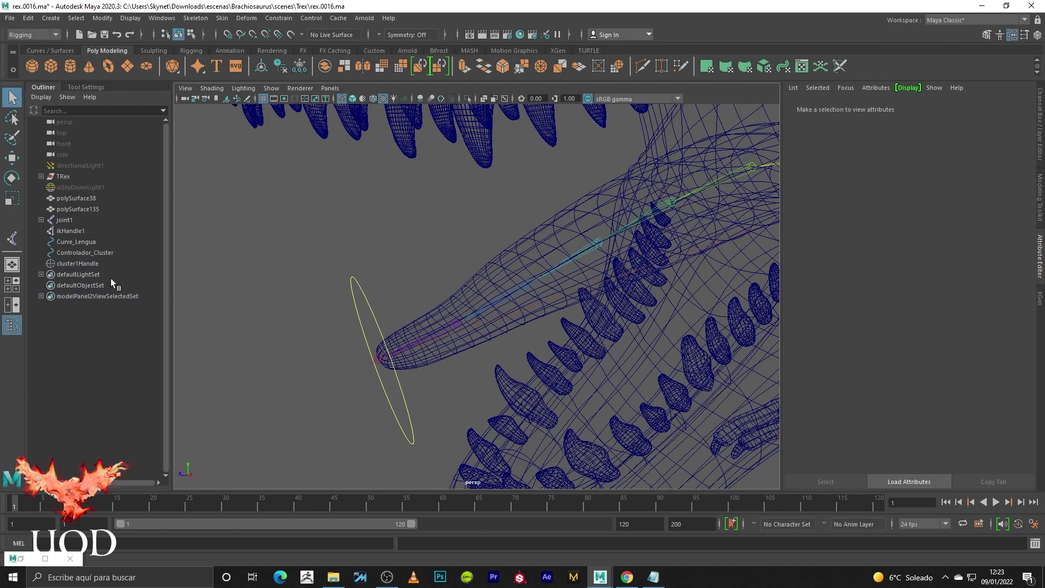
left_click(85, 266)
key("w")
mouse_move(481, 322)
left_mouse_down()
mouse_move(451, 298)
mouse_move(381, 333)
left_mouse_up()
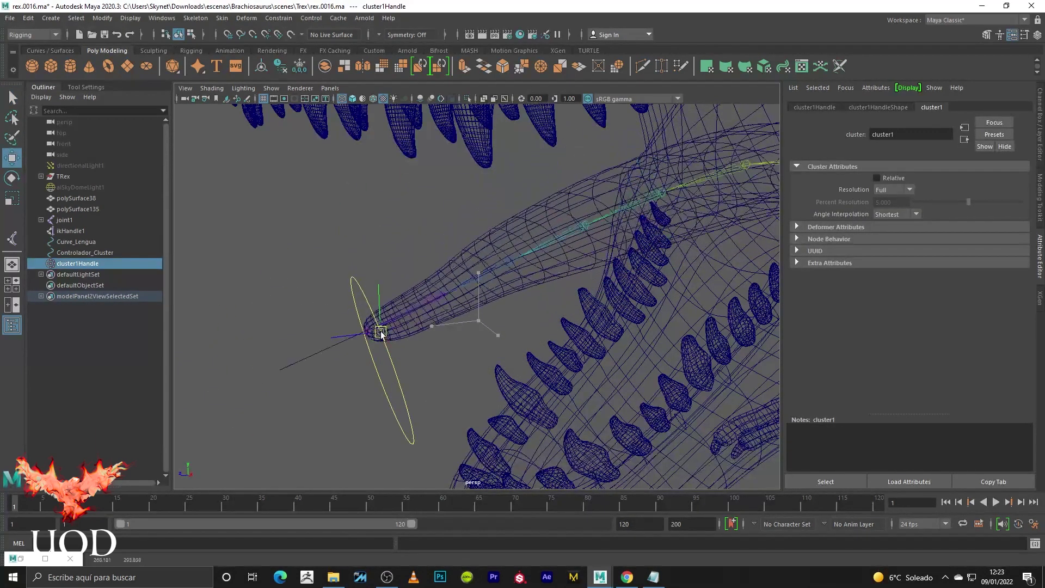
key("ctrl+z")
key("q")
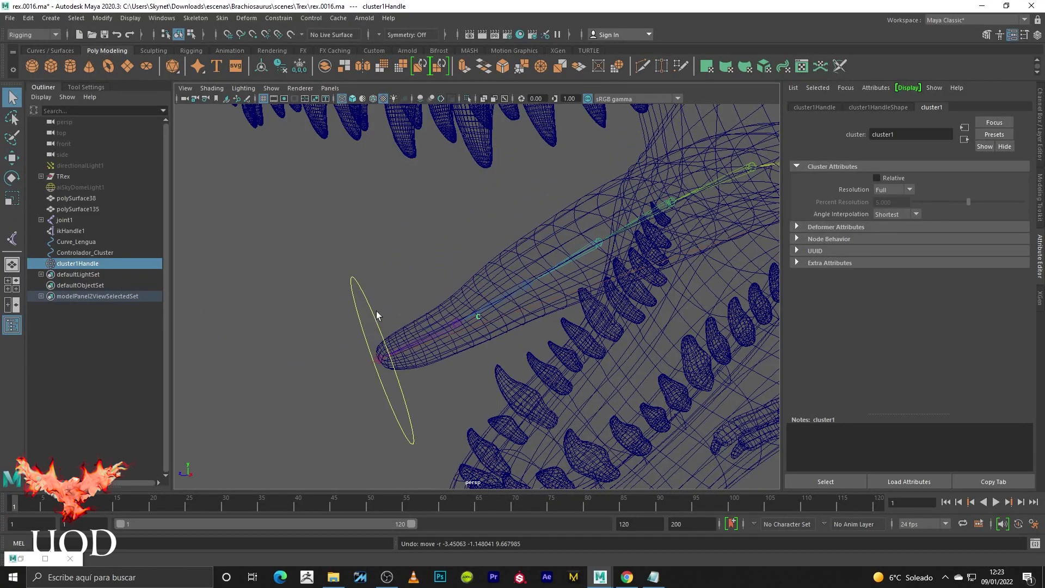
Rename cluster1Handle to cluster_Punta and parent it under Controlador_Cluster.
left_click(354, 287)
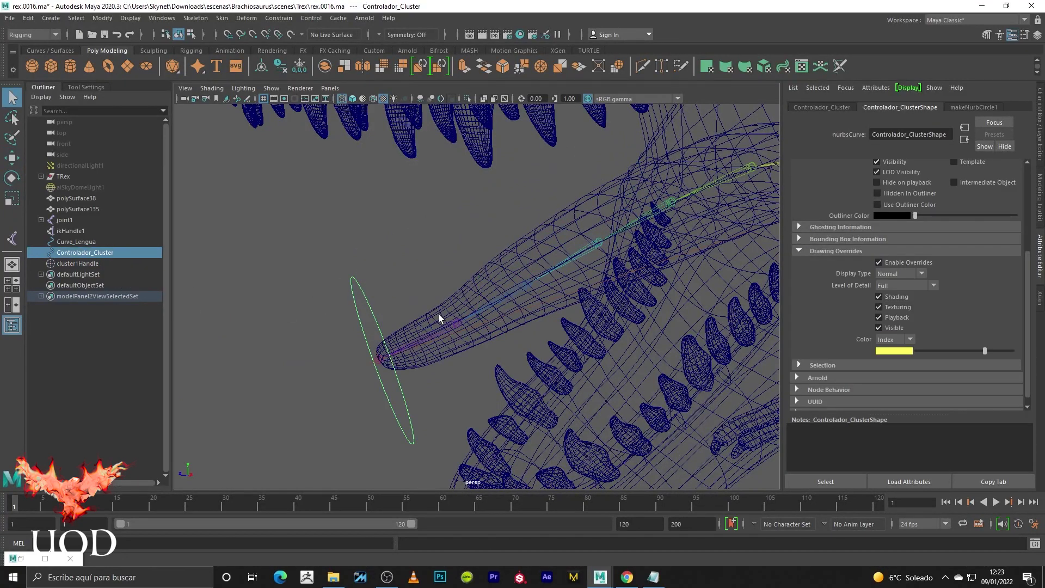
left_click(68, 263)
double_click(68, 263)
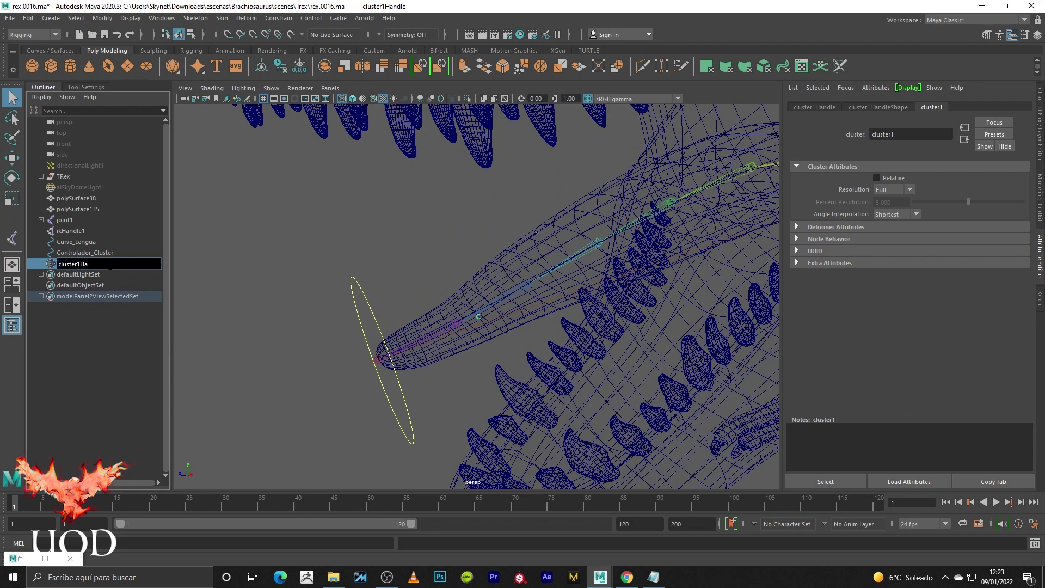
type("_Punt")
key("Return")
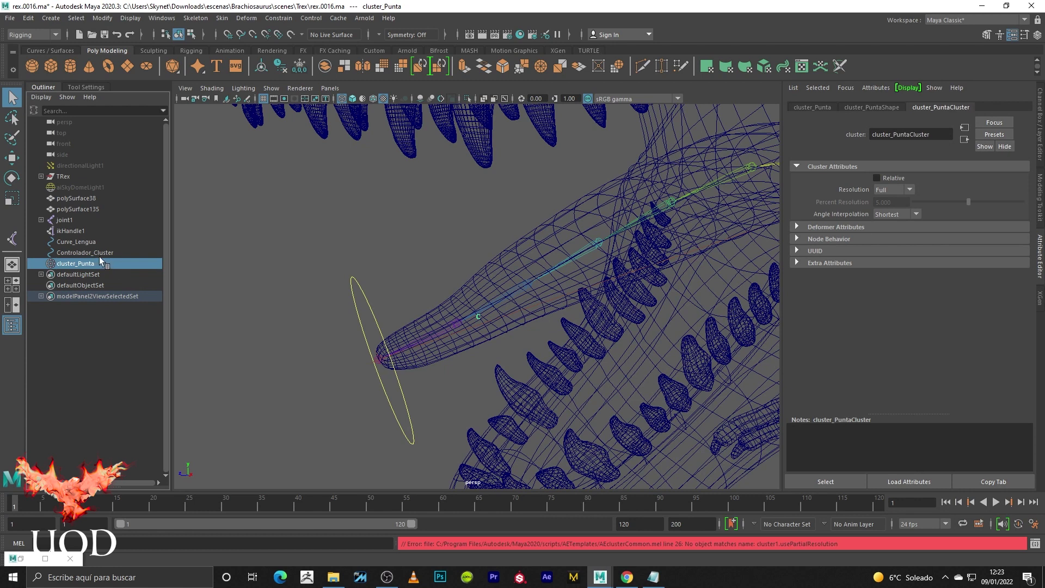
middle_click_drag(78, 266, 95, 254)
left_click(96, 252)
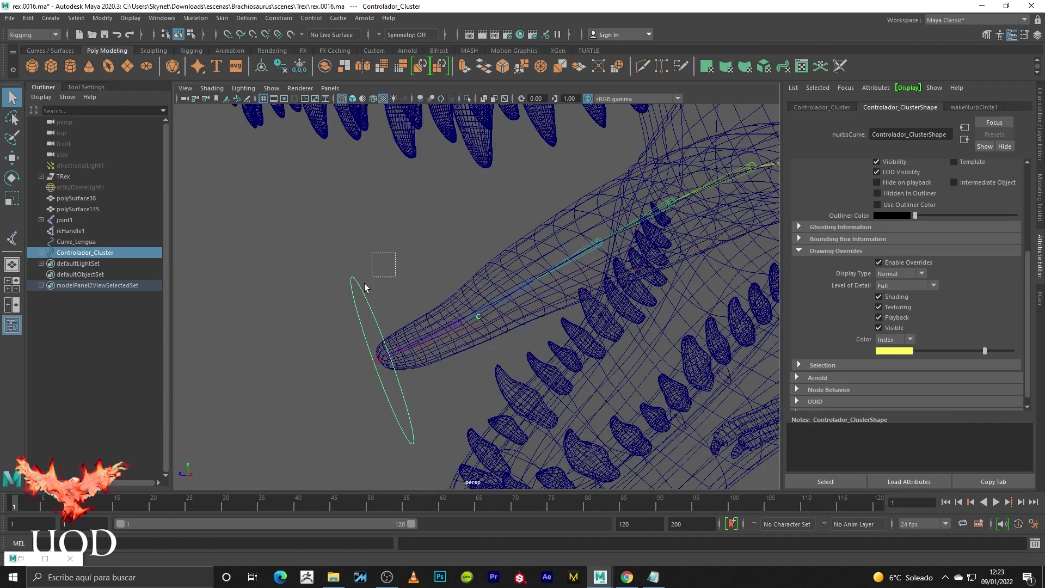
key("w")
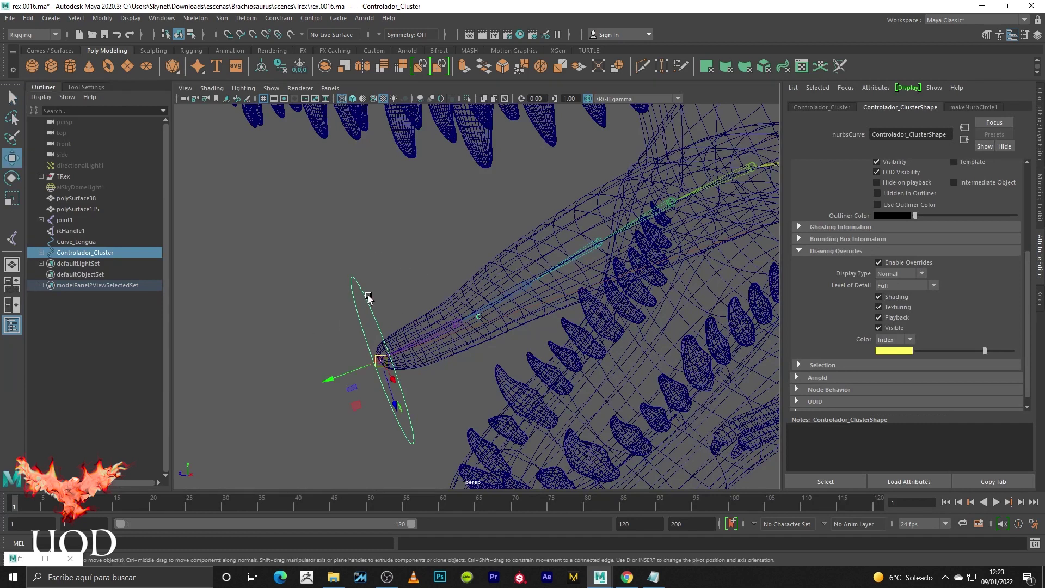
left_click_drag(382, 359, 524, 295)
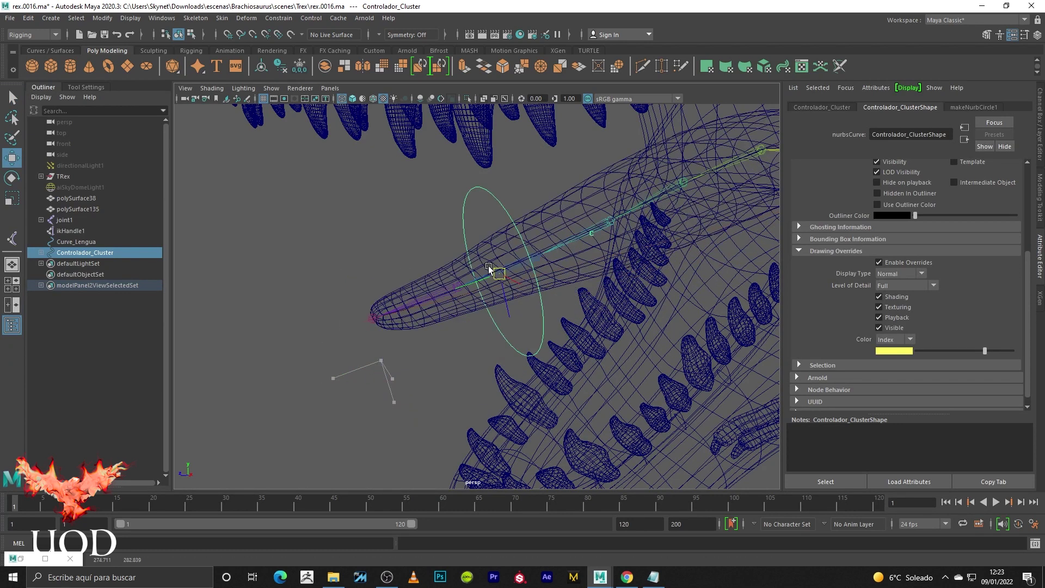
left_click_drag(304, 294, 363, 281)
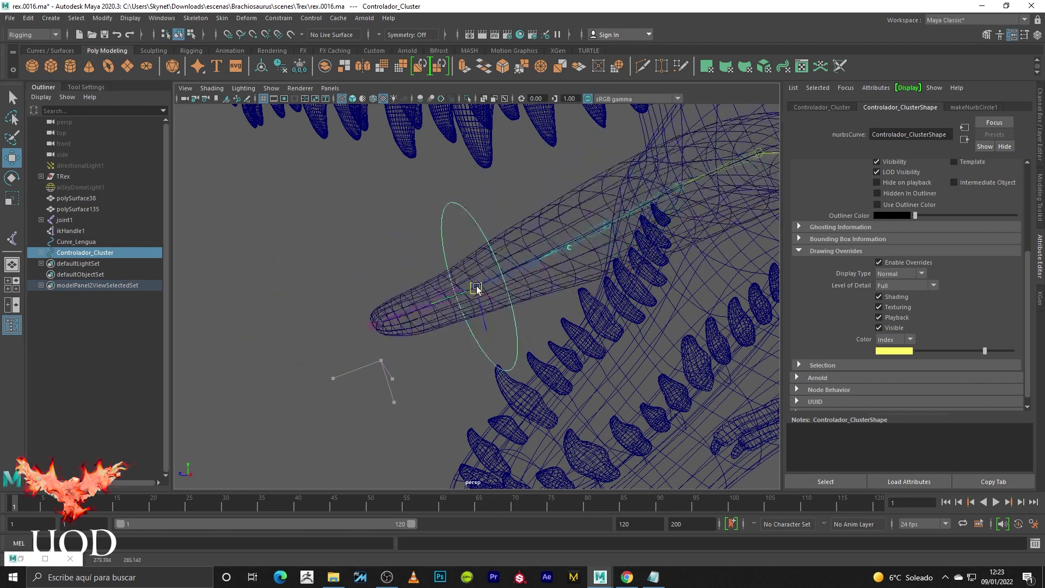
scroll(362, 281, "down", 5)
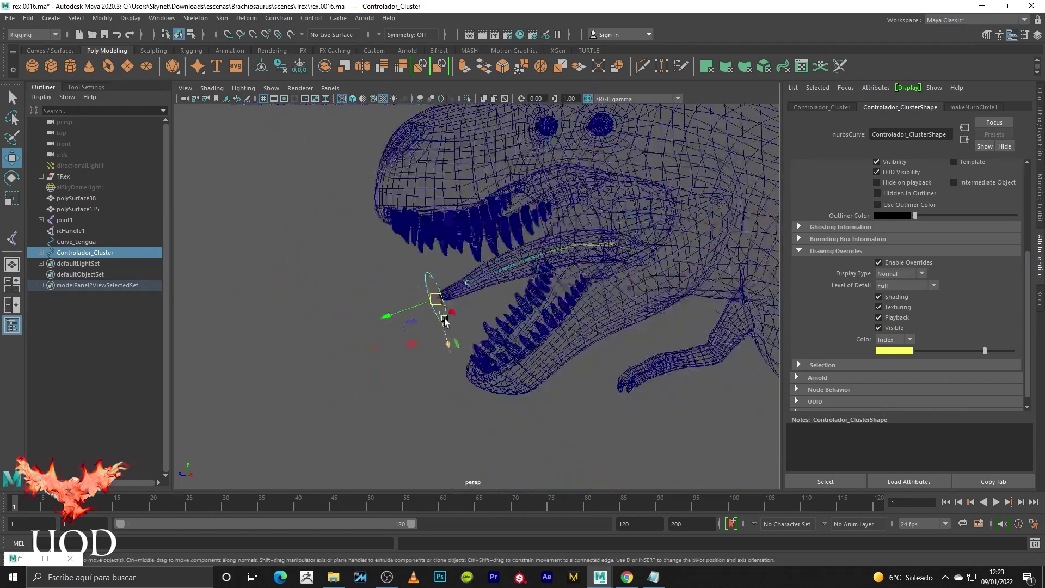
key("5")
scroll(397, 310, "up", 4)
scroll(580, 282, "up", 3)
mouse_move(580, 282)
left_mouse_down()
mouse_move(695, 226)
mouse_move(583, 210)
mouse_move(391, 300)
mouse_move(308, 401)
mouse_move(444, 350)
mouse_move(465, 305)
mouse_move(532, 327)
mouse_move(464, 303)
left_mouse_up()
key("e")
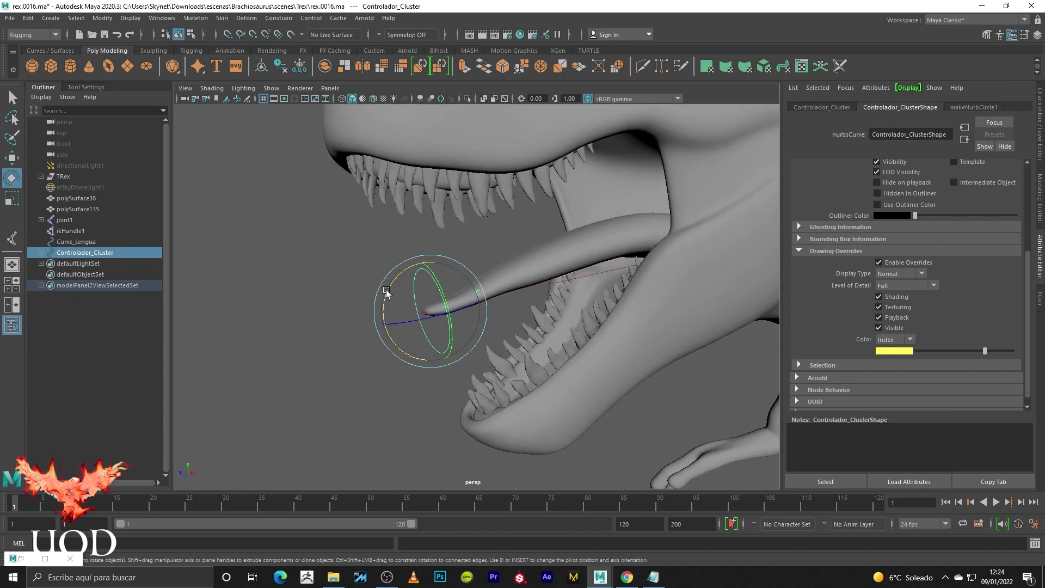
mouse_move(389, 298)
left_mouse_down()
mouse_move(459, 245)
mouse_move(440, 253)
left_mouse_up()
key("w")
mouse_move(459, 297)
left_mouse_down()
mouse_move(452, 218)
mouse_move(457, 304)
left_mouse_up()
key("ctrl+z")
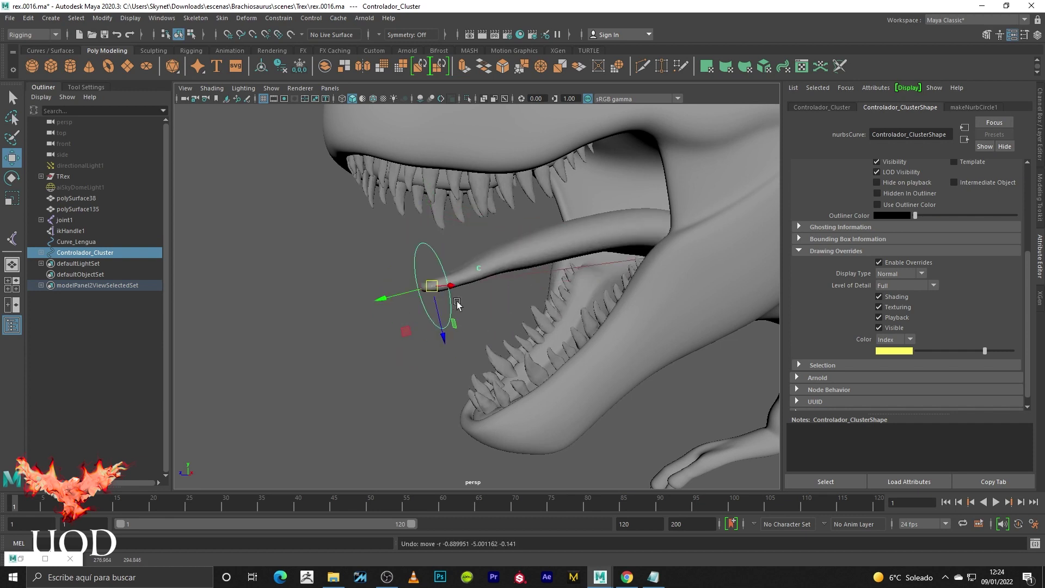
left_click(406, 353)
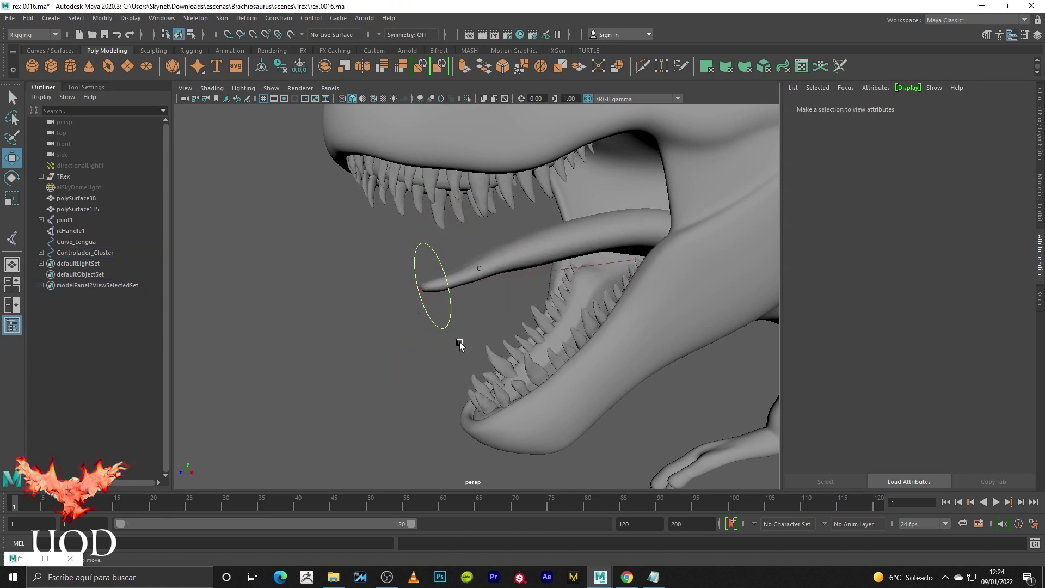
left_click_drag(459, 345, 438, 359, "alt")
left_click_drag(432, 251, 327, 334)
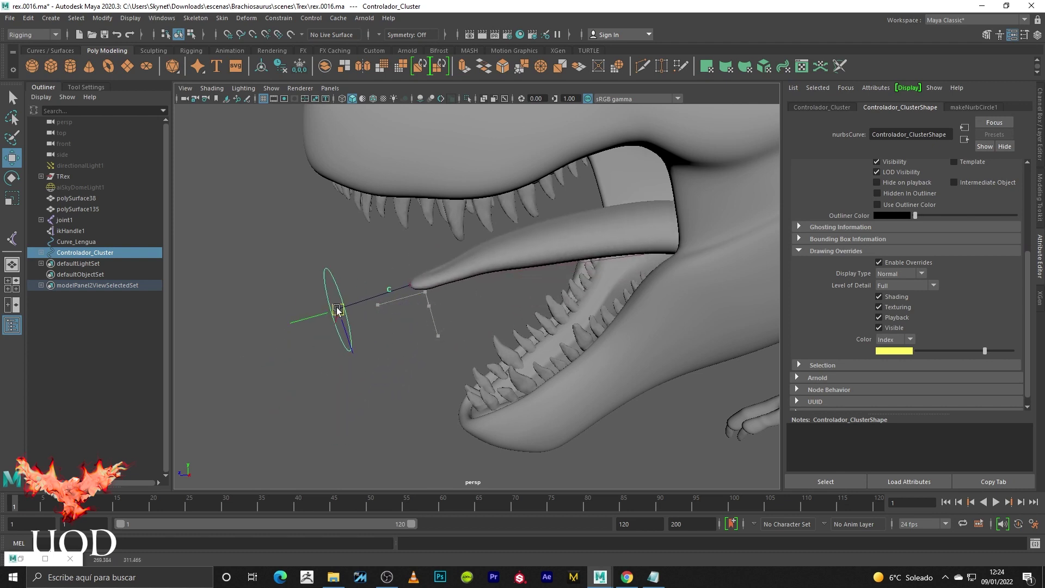
mouse_move(326, 334)
left_mouse_down()
mouse_move(389, 347)
mouse_move(613, 256)
left_mouse_up()
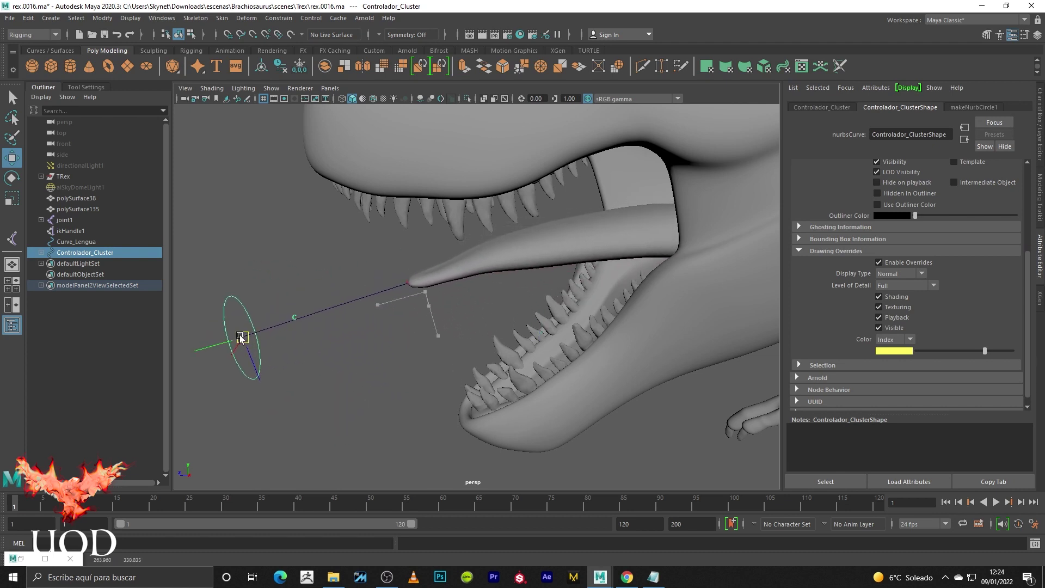
left_click_drag(613, 256, 431, 296)
key("ctrl+z")
key("q")
left_click(450, 253)
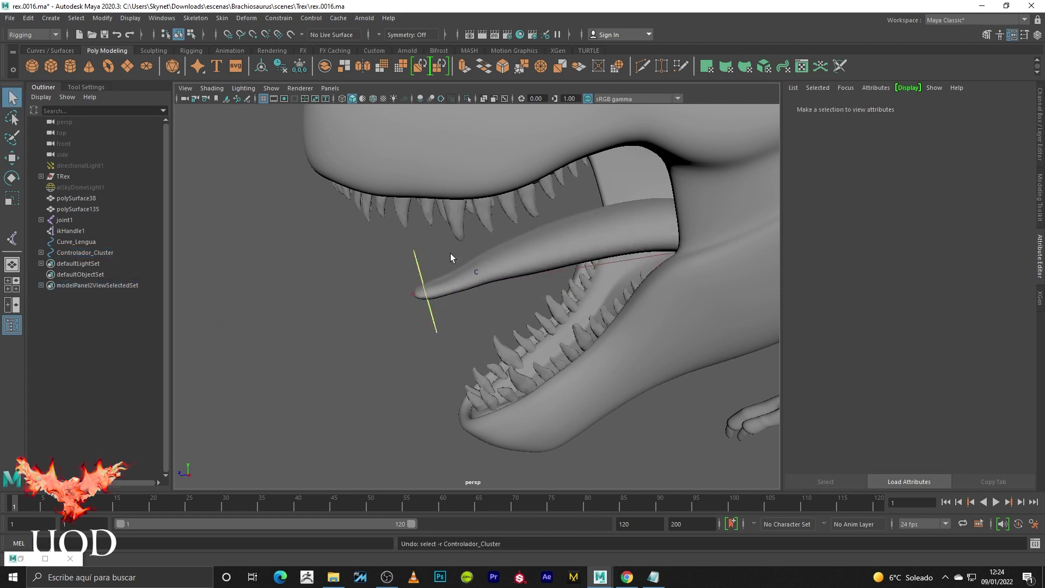
key("4")
scroll(674, 251, "up", 3)
left_click_drag(674, 251, 302, 315, "alt")
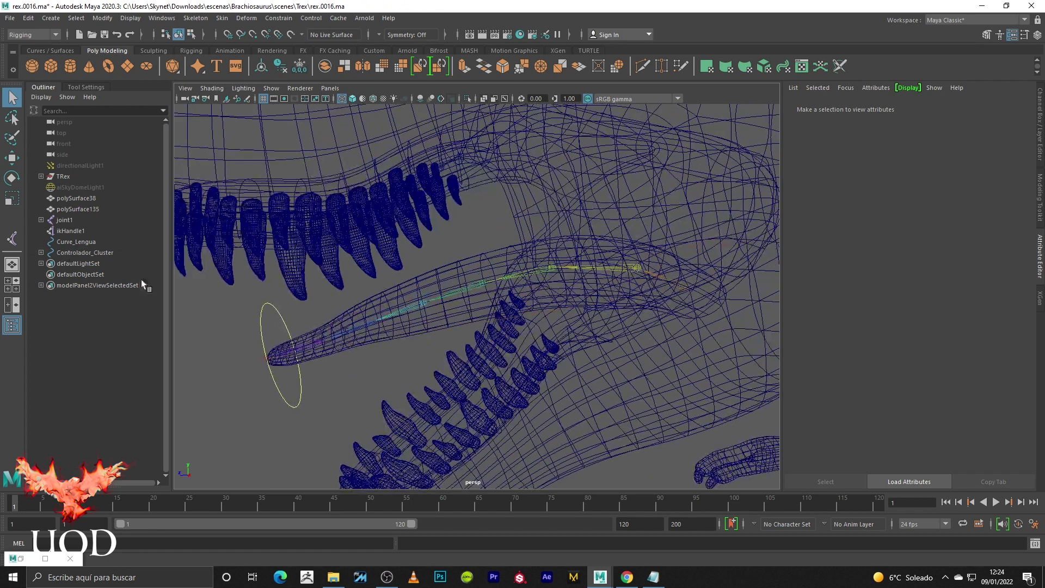
Isolate Curve_Lengua and select its two root control vertices.
left_click(76, 241)
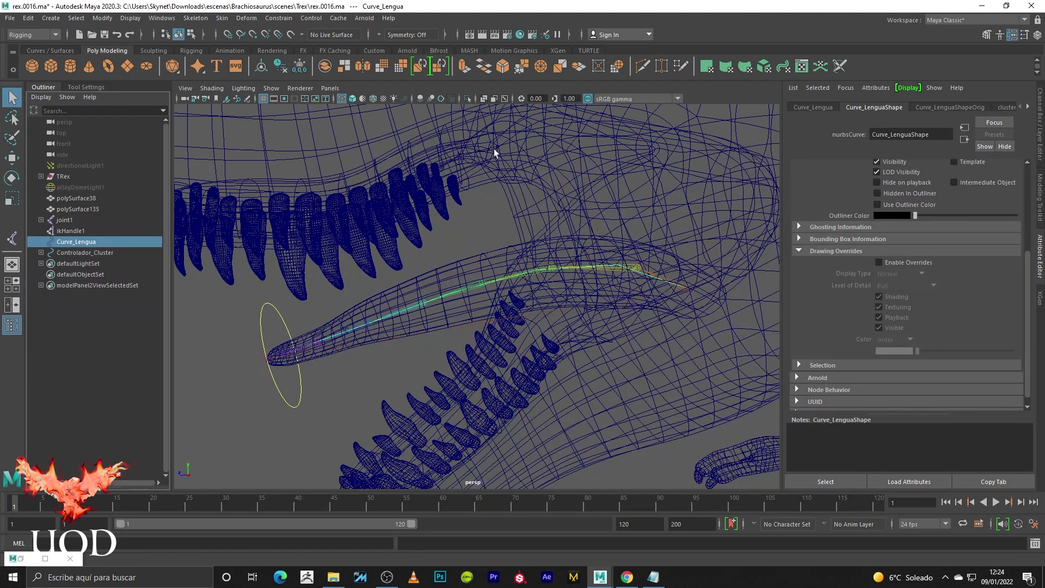
left_click(468, 98)
key("f")
right_click_drag(525, 273, 453, 257)
left_click_drag(642, 262, 565, 331)
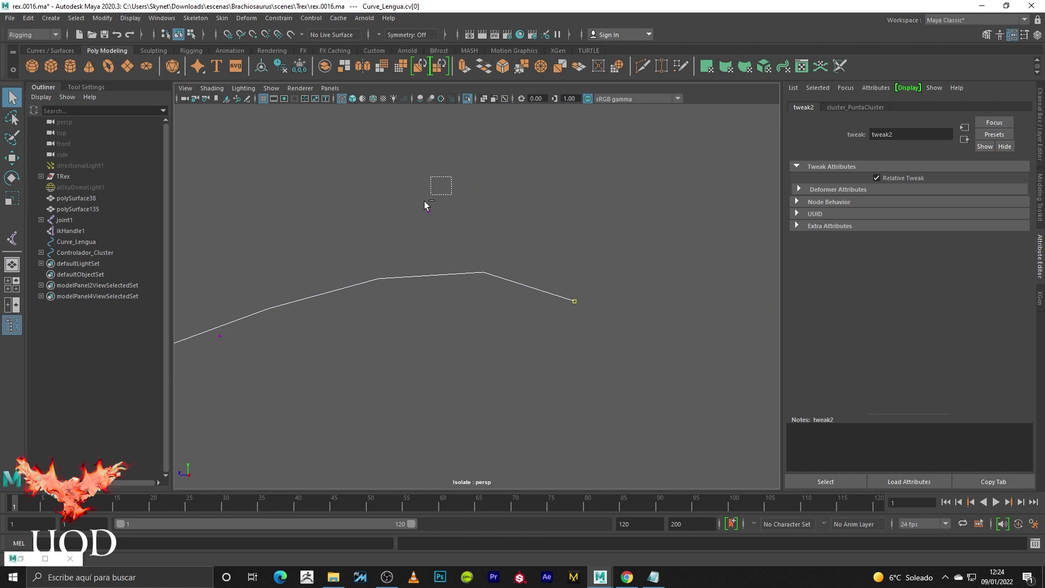
left_click_drag(442, 188, 405, 229, "shift")
Create a cluster on the root vertices and rename cluster2Handle to cluster_Raiz.
left_click(246, 18)
left_click(270, 55)
left_click(63, 376)
double_click(77, 264)
key("BackSpace")
key("BackSpace")
key("BackSpace")
key("BackSpace")
key("BackSpace")
type("_Raiz")
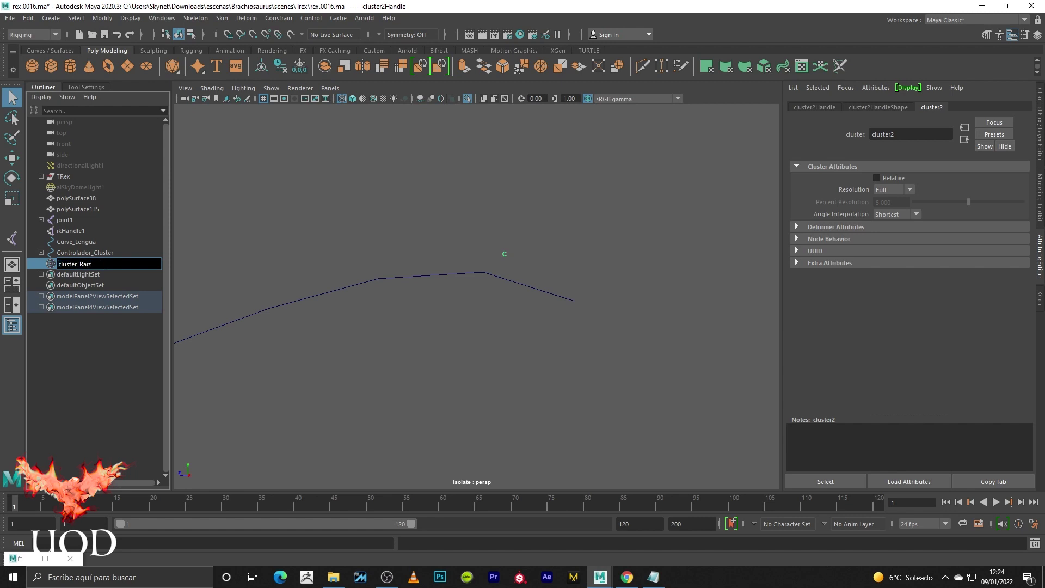
key("Return")
left_click(384, 203)
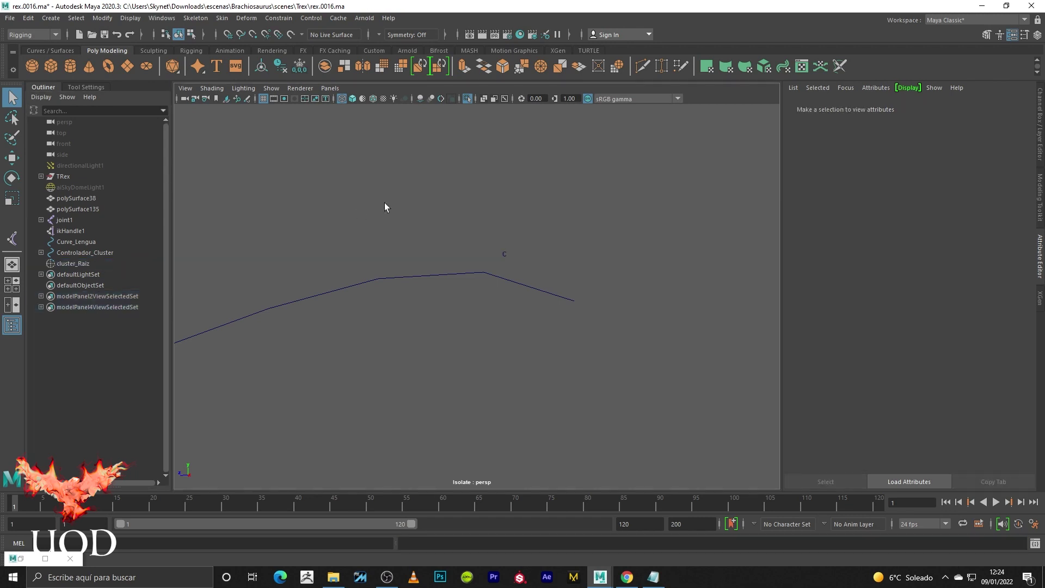
left_click(467, 100)
left_click(507, 253)
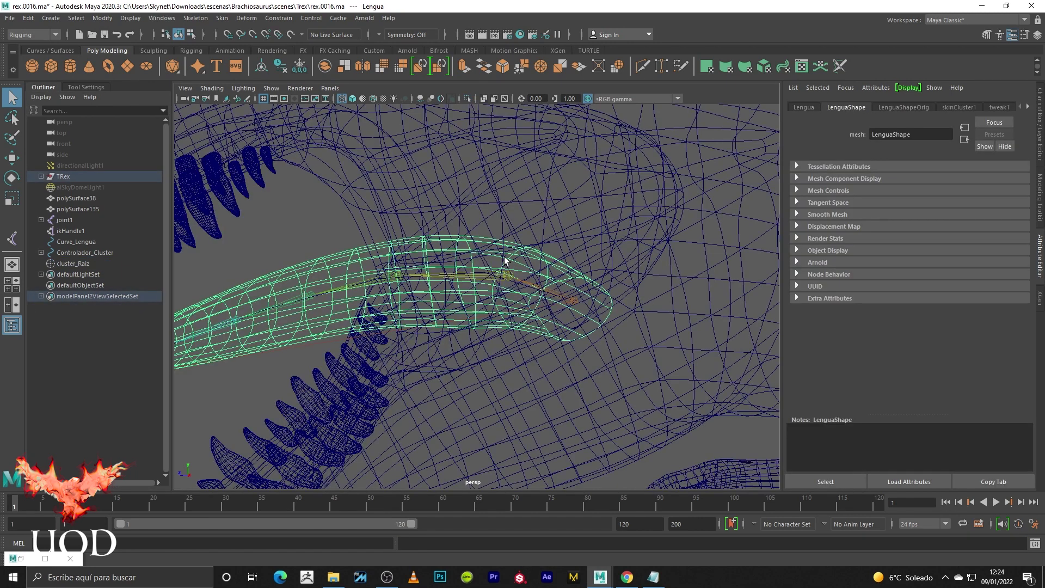
left_click(84, 263)
key("w")
mouse_move(509, 269)
left_mouse_down()
mouse_move(489, 253)
mouse_move(518, 286)
mouse_move(494, 298)
mouse_move(508, 264)
mouse_move(495, 264)
left_mouse_up()
key("5")
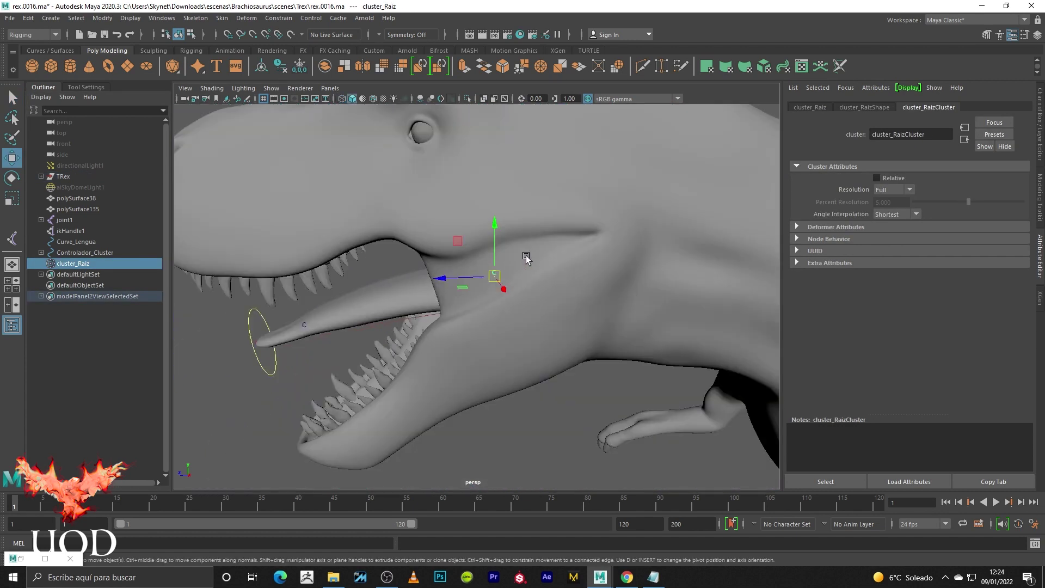
key("ctrl+z")
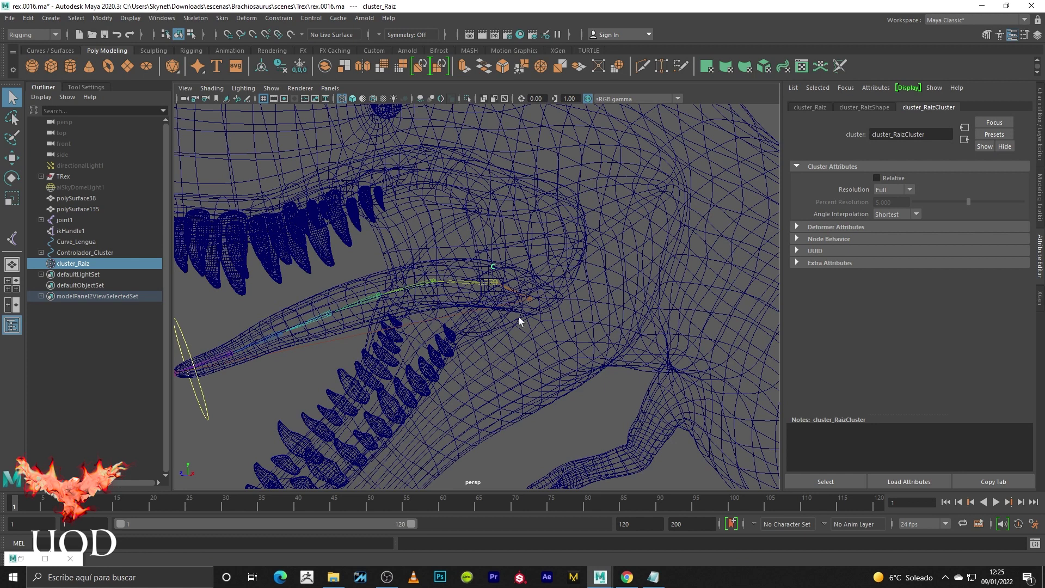
scroll(383, 272, "down", 2)
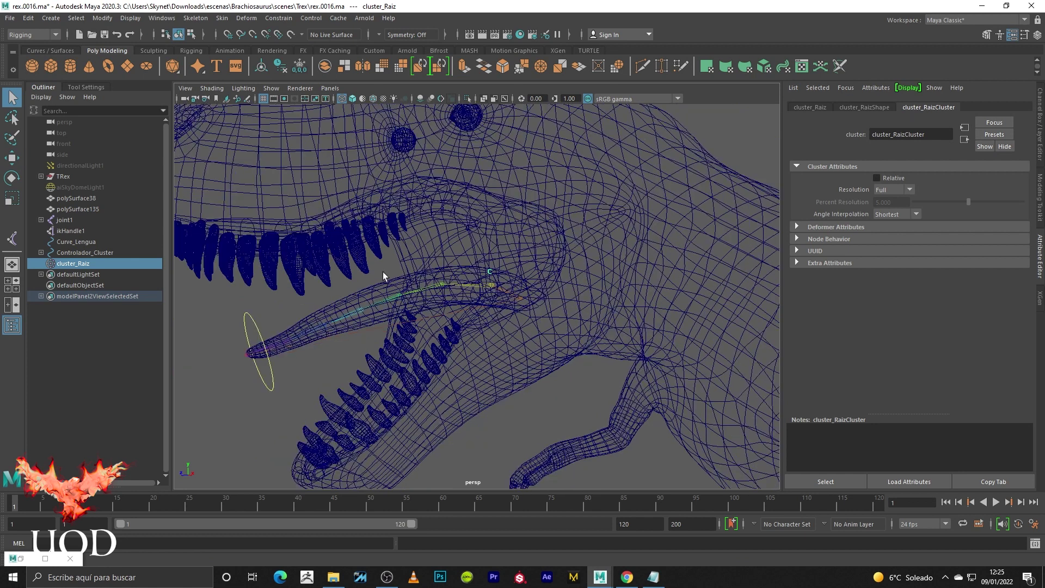
key("5")
left_click(300, 383)
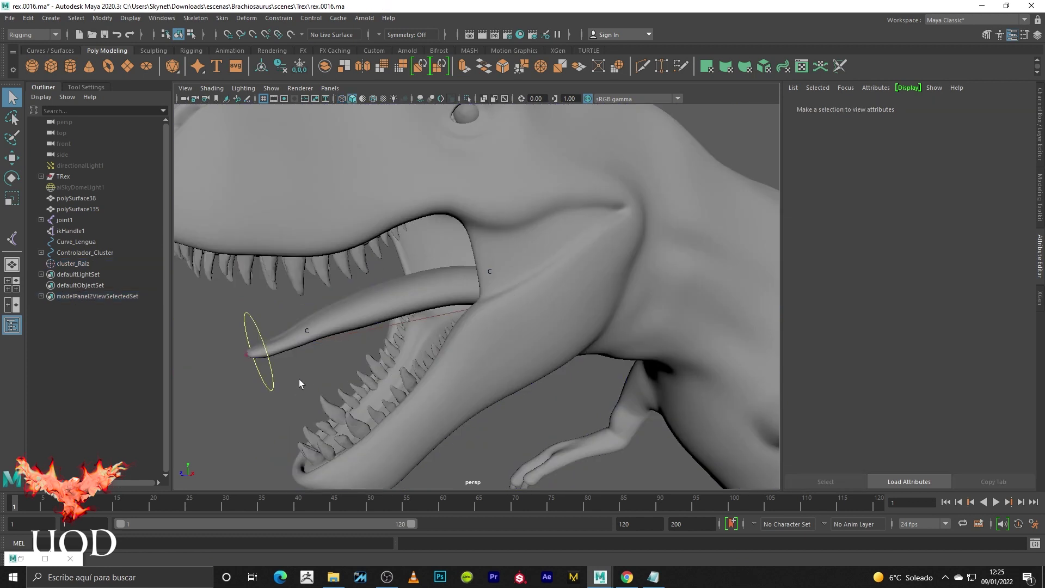
left_click_drag(527, 318, 485, 339, "alt")
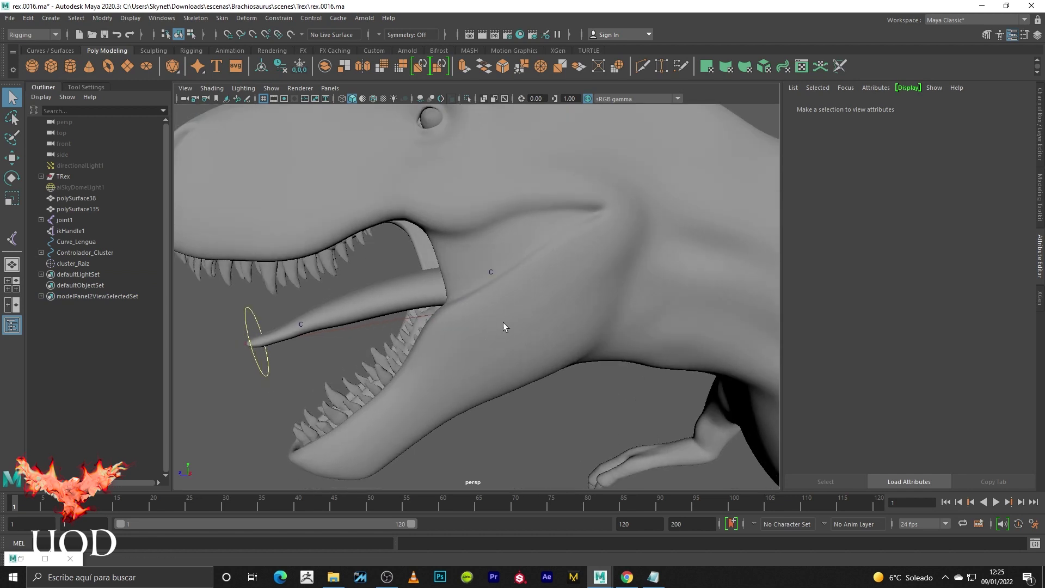
scroll(534, 285, "down", 3)
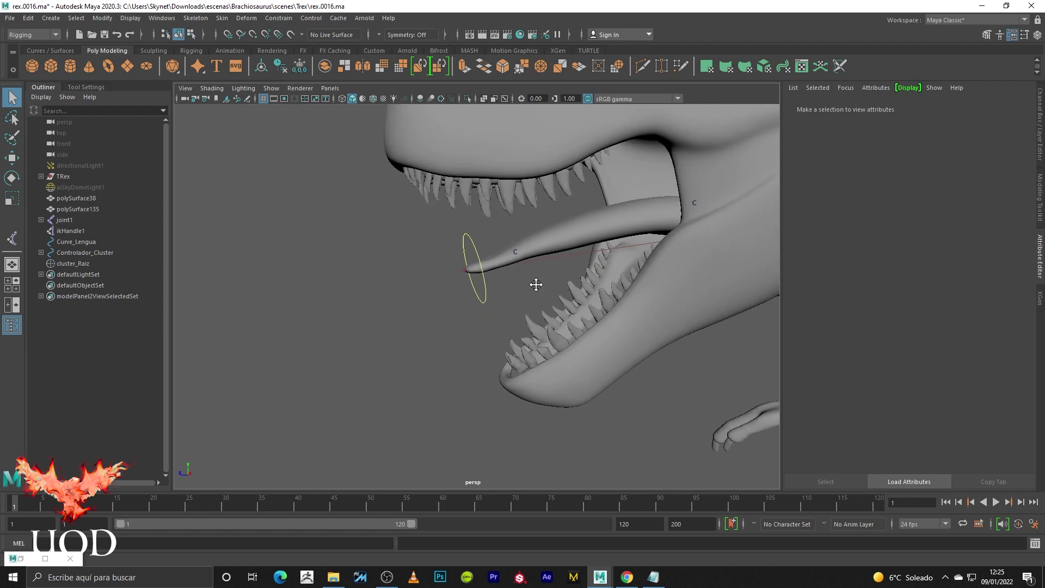
middle_click_drag(576, 288, 526, 290, "alt")
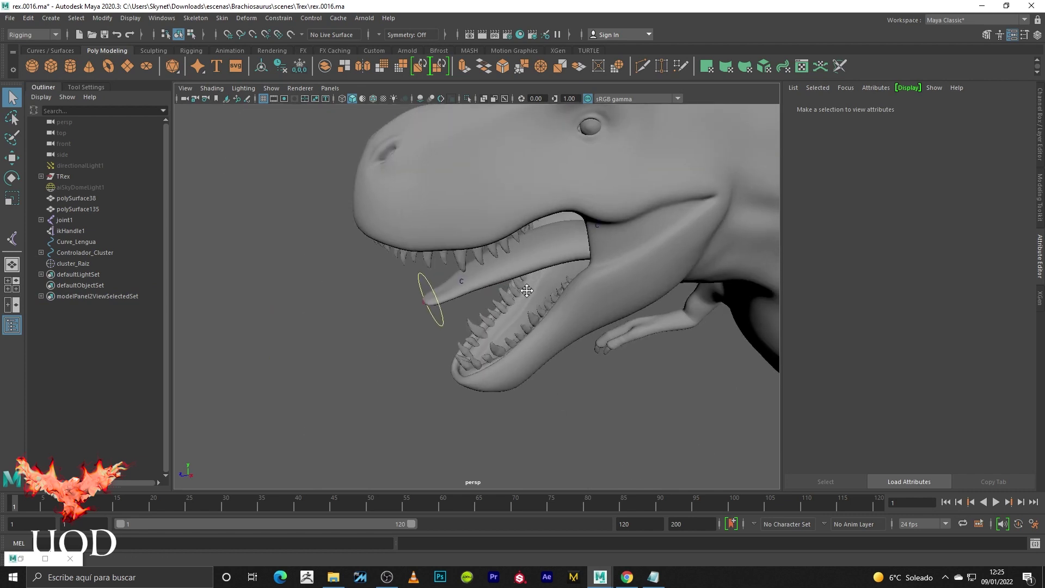
scroll(526, 290, "up", 5)
key("4")
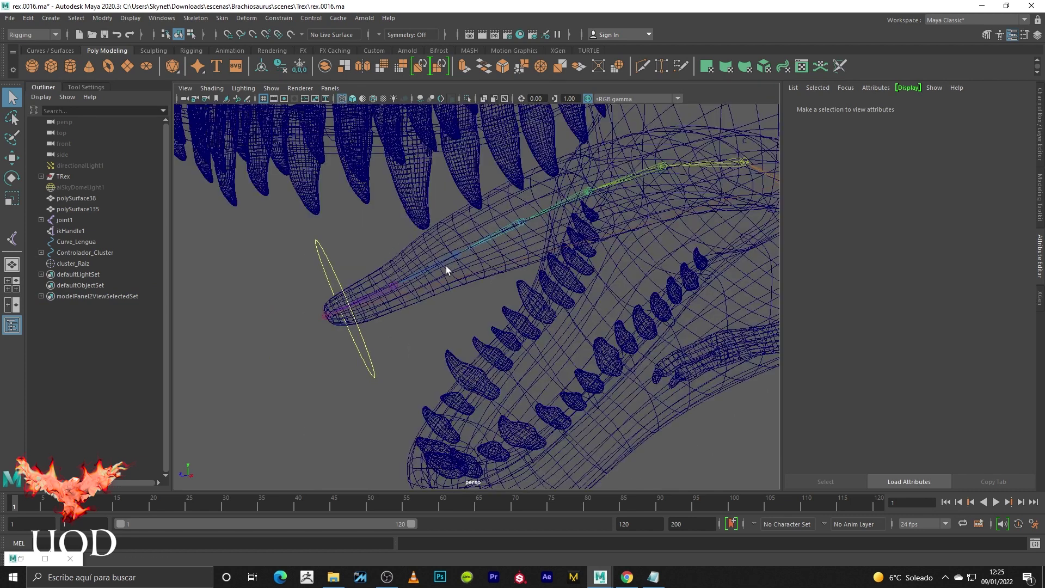
left_click(321, 248)
left_click(241, 320)
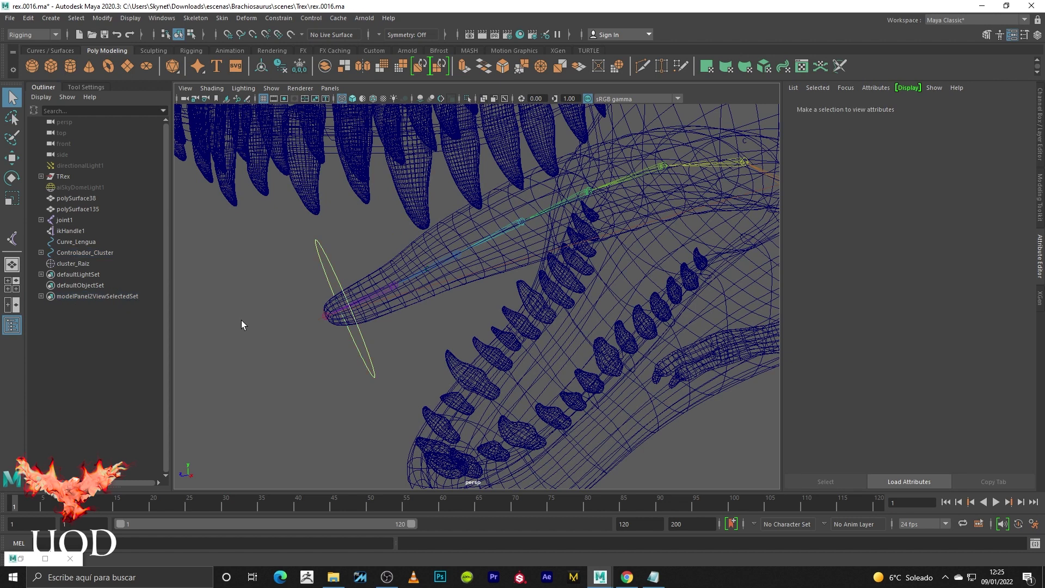
left_click(80, 241)
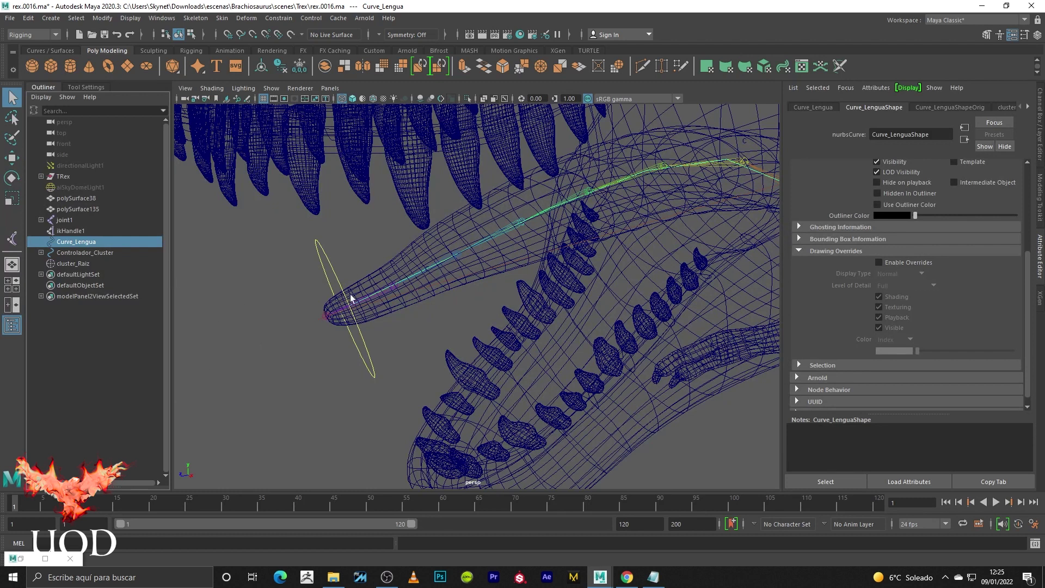
Open the Node Editor with a cleared graph holding only Curve_Lengua's nodes.
left_click(200, 302)
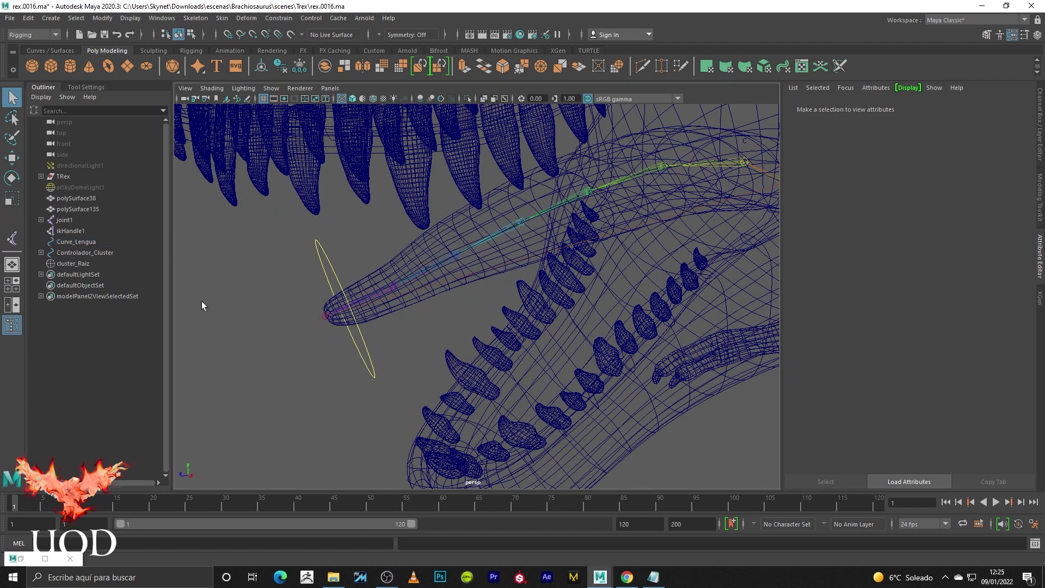
left_click(89, 243)
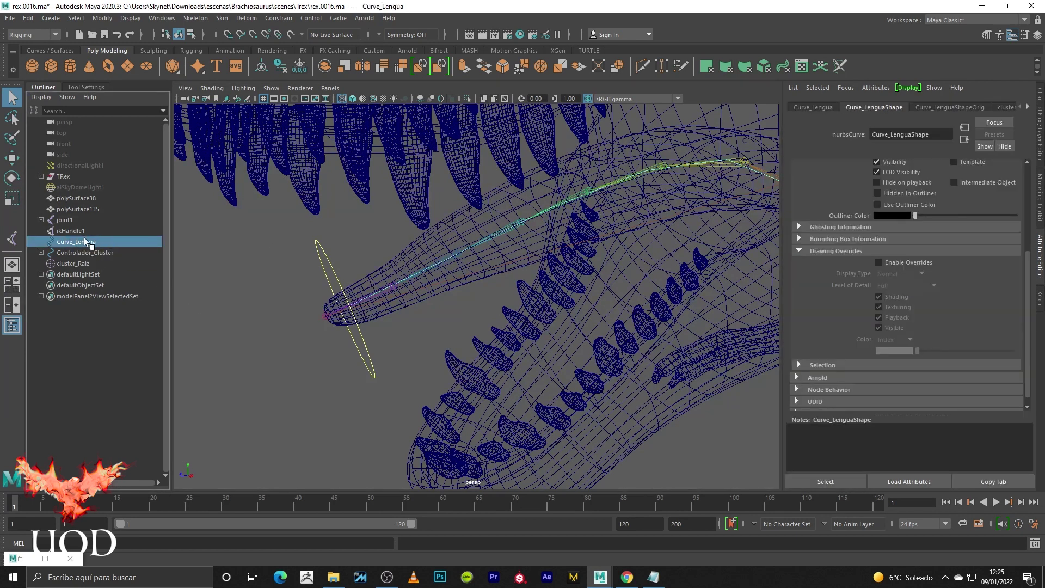
left_click(165, 19)
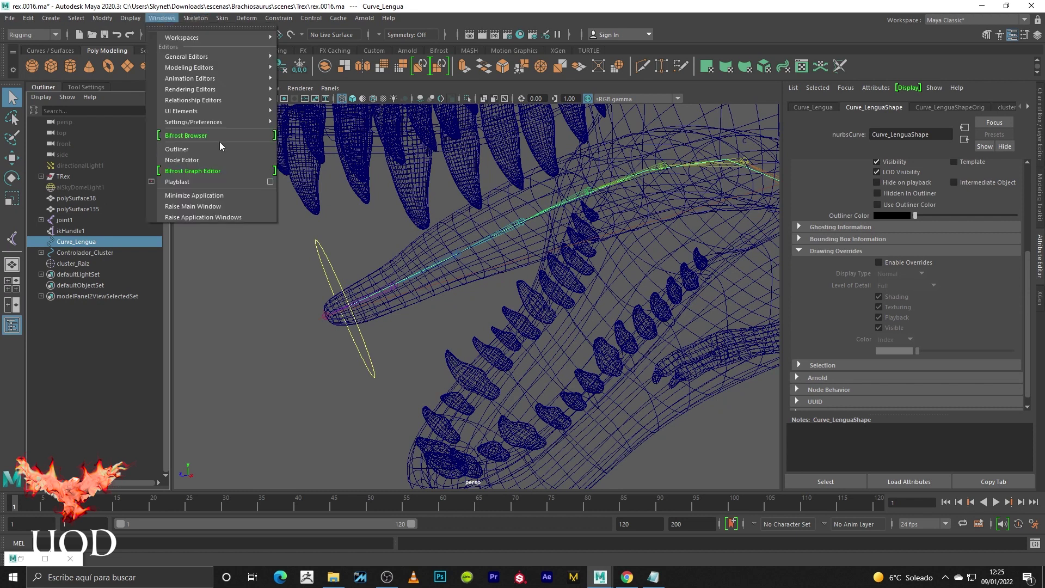
left_click(214, 157)
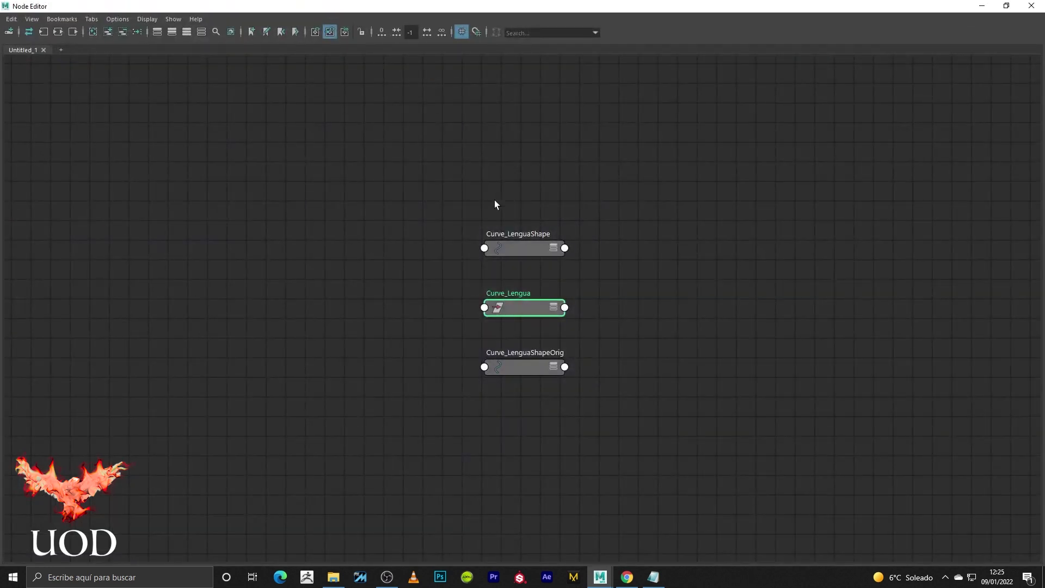
left_click(93, 33)
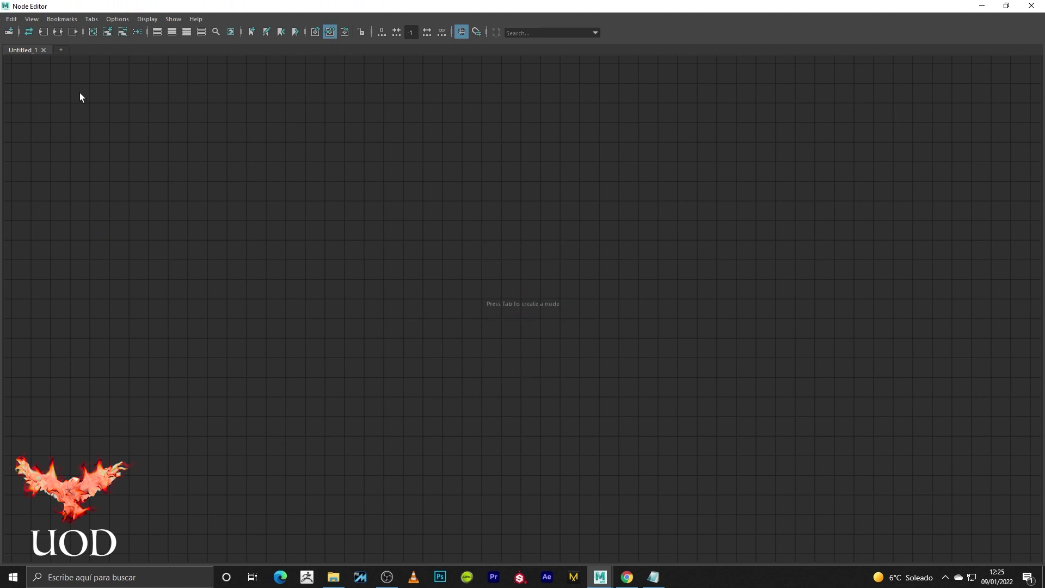
left_click(109, 33)
Float the Node Editor window and centre the Curve_Lengua nodes in the graph.
left_click(335, 210)
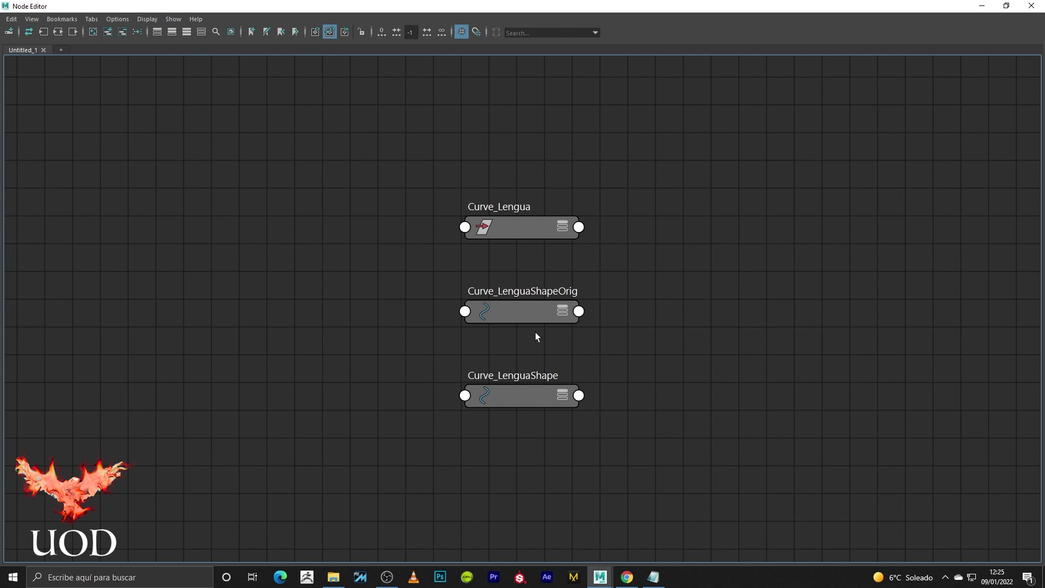
left_click_drag(424, 6, 718, 143)
left_click(76, 241)
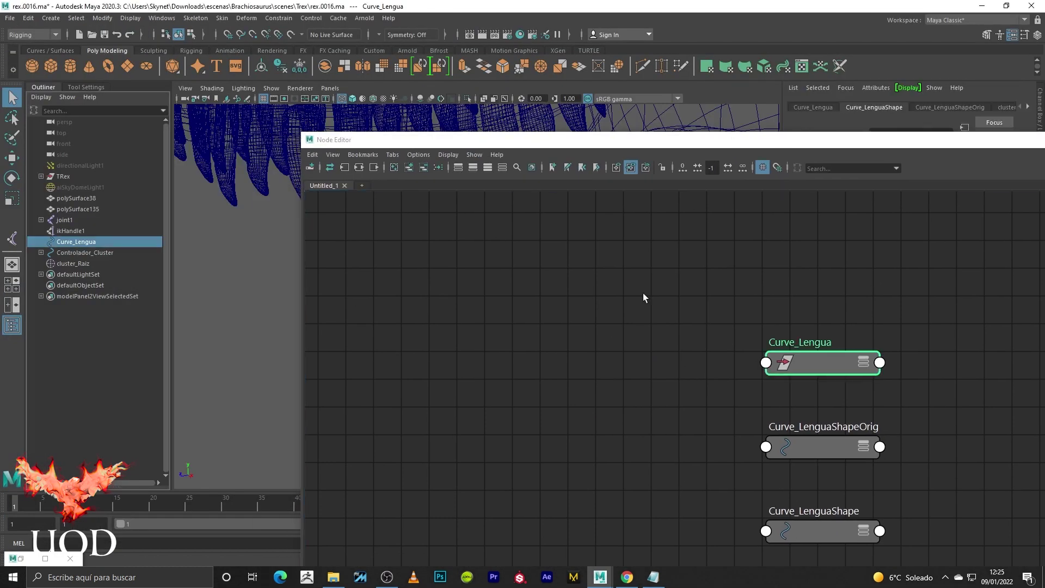
left_click(551, 335)
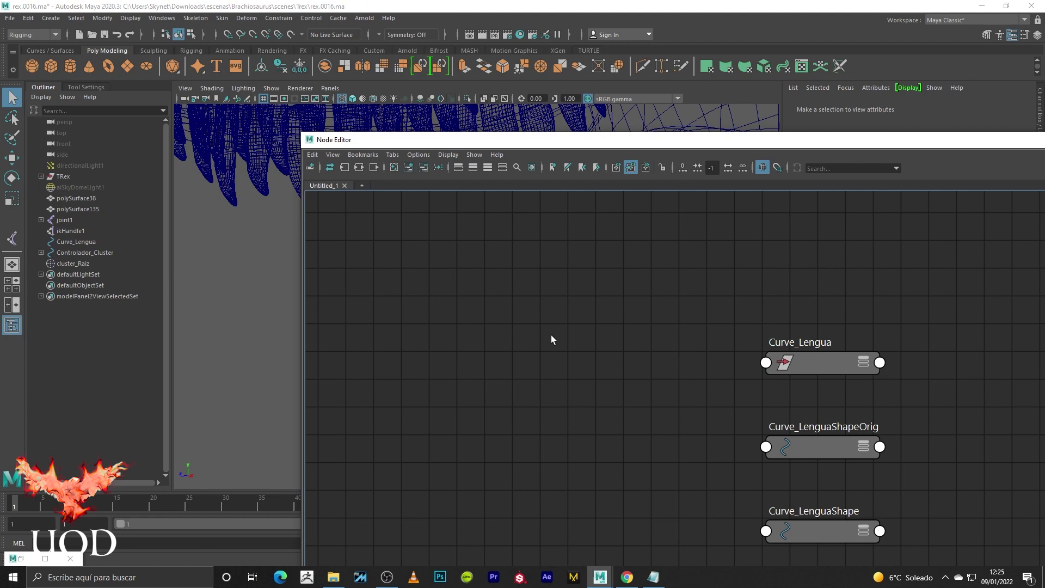
left_click(812, 346)
middle_click_drag(687, 439, 587, 341, "alt")
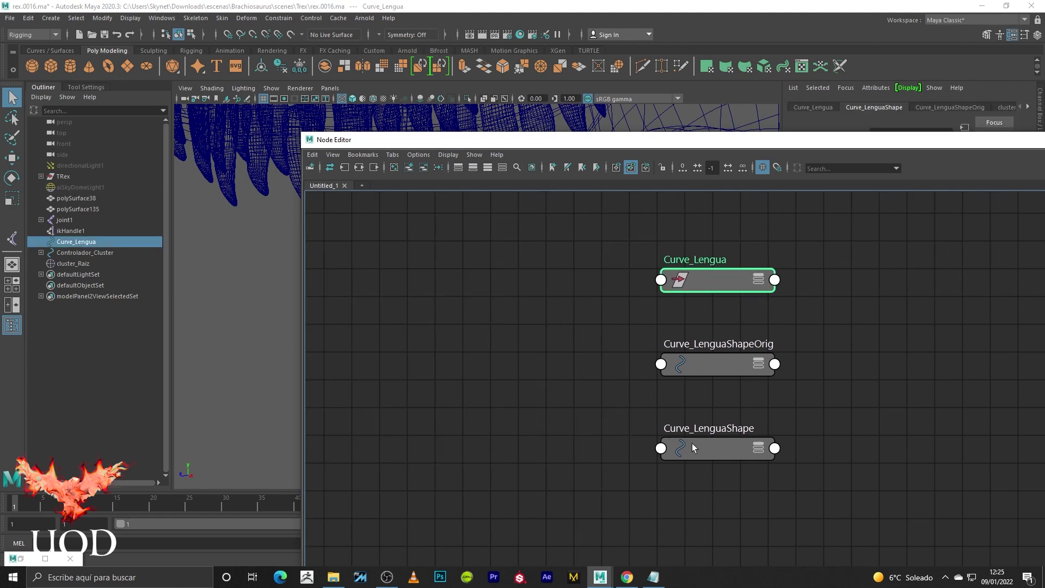
left_click(578, 299)
left_click(680, 284)
Reposition the Node Editor window and bring Notepad's Script.txt to the front.
double_click(1001, 140)
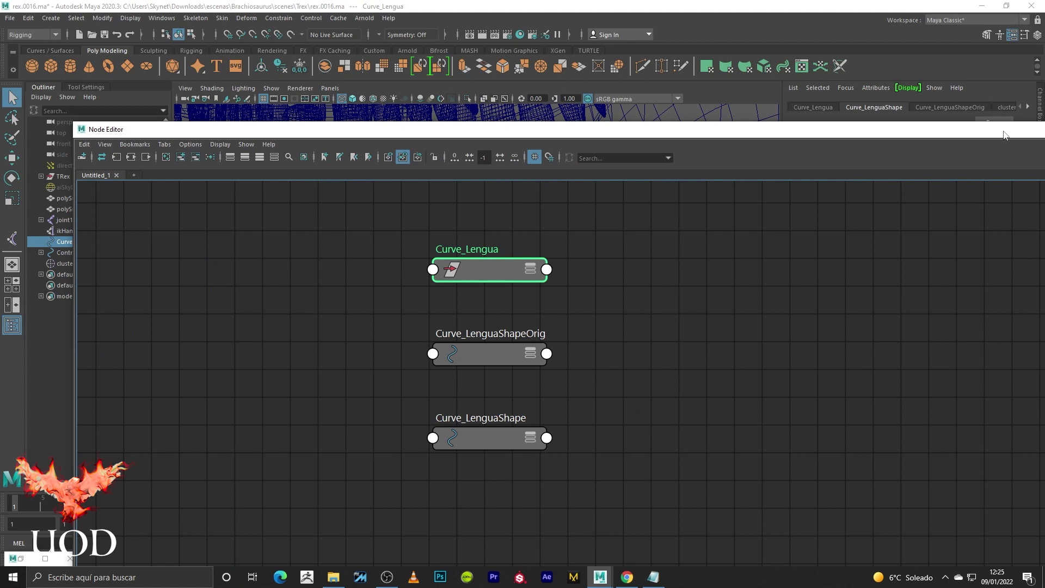
left_click_drag(1004, 135, 916, 68)
left_click(653, 577)
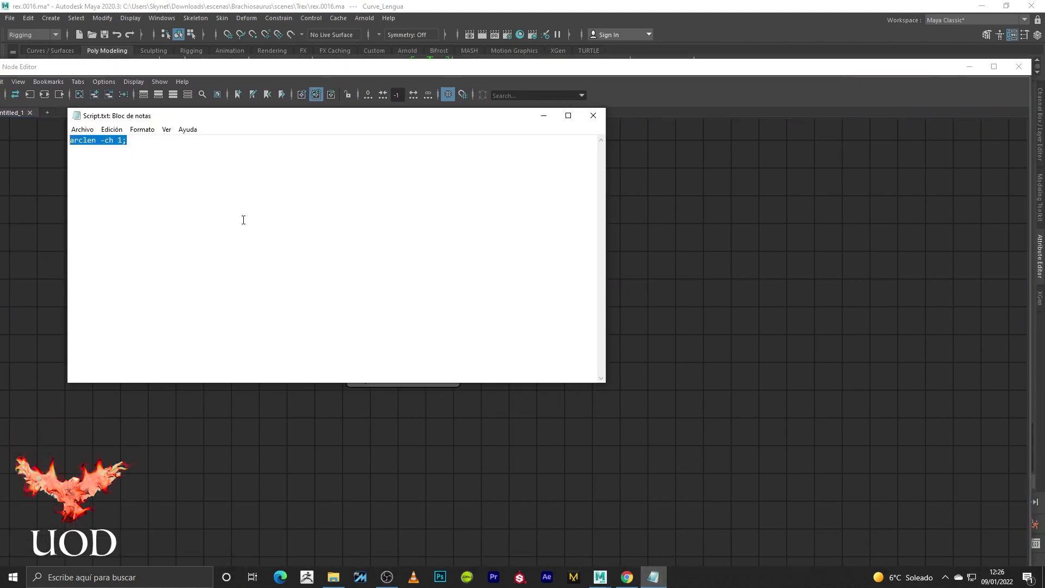
Copy the 'arclen -ch 1;' line from Script.txt and minimize Notepad.
left_click(143, 154)
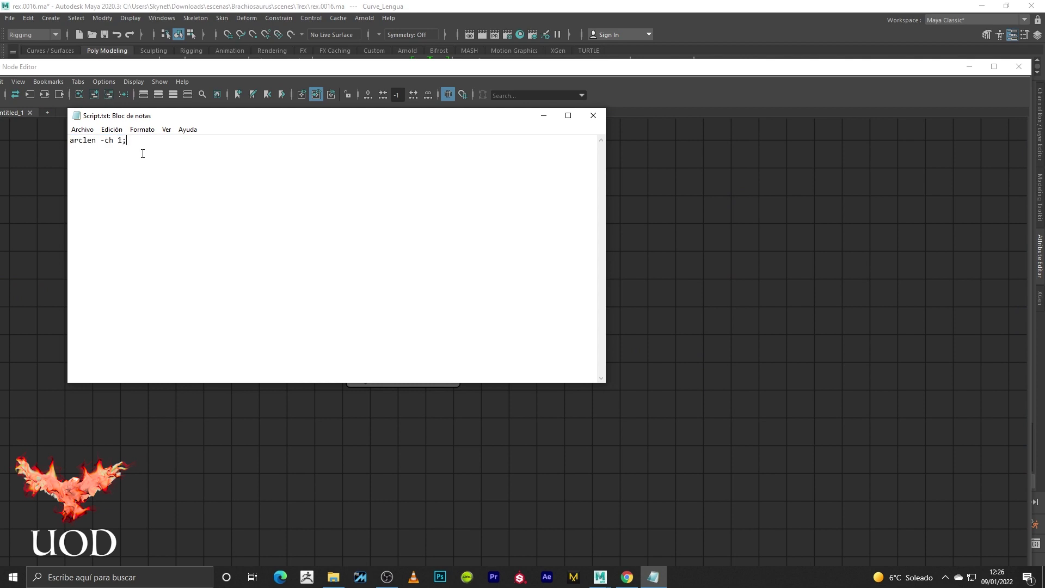
left_click_drag(142, 142, 46, 140)
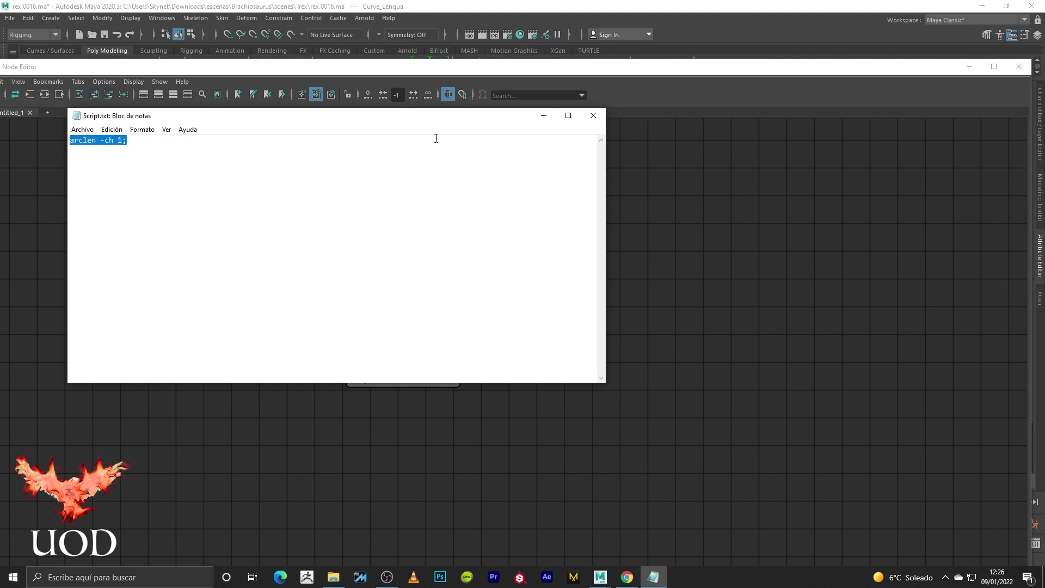
left_click(543, 115)
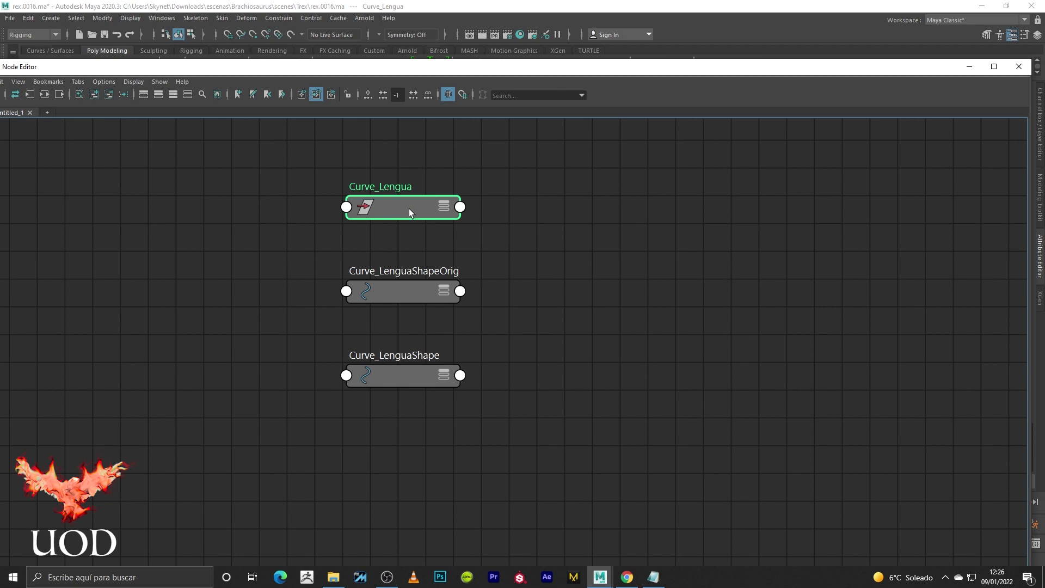
Run the pasted 'arclen -ch 1;' command in the MEL line to create curveInfo1.
left_click(969, 67)
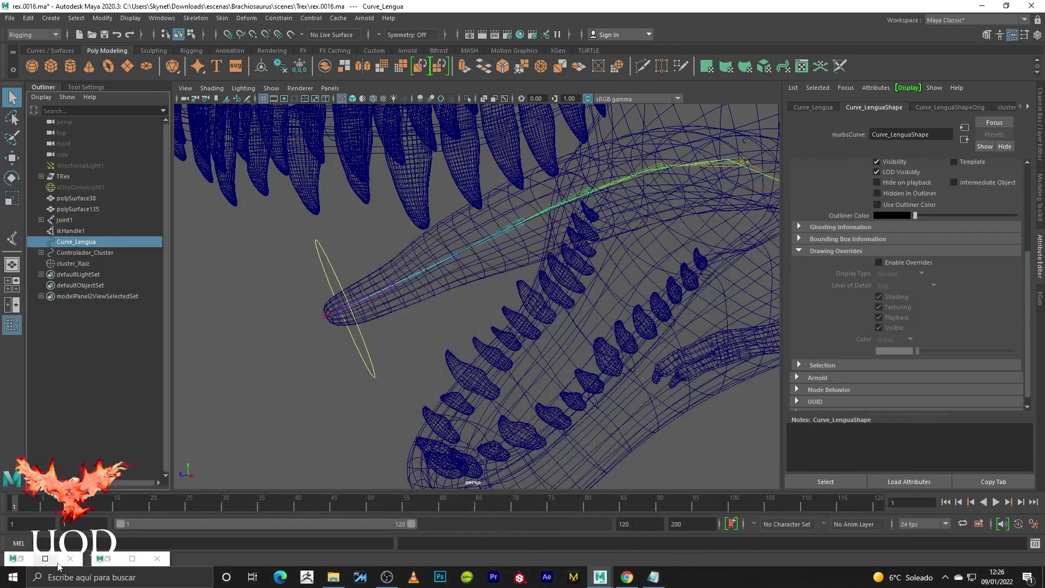
left_click(82, 542)
type("arclen -ch 1;")
key("Return")
left_click(132, 558)
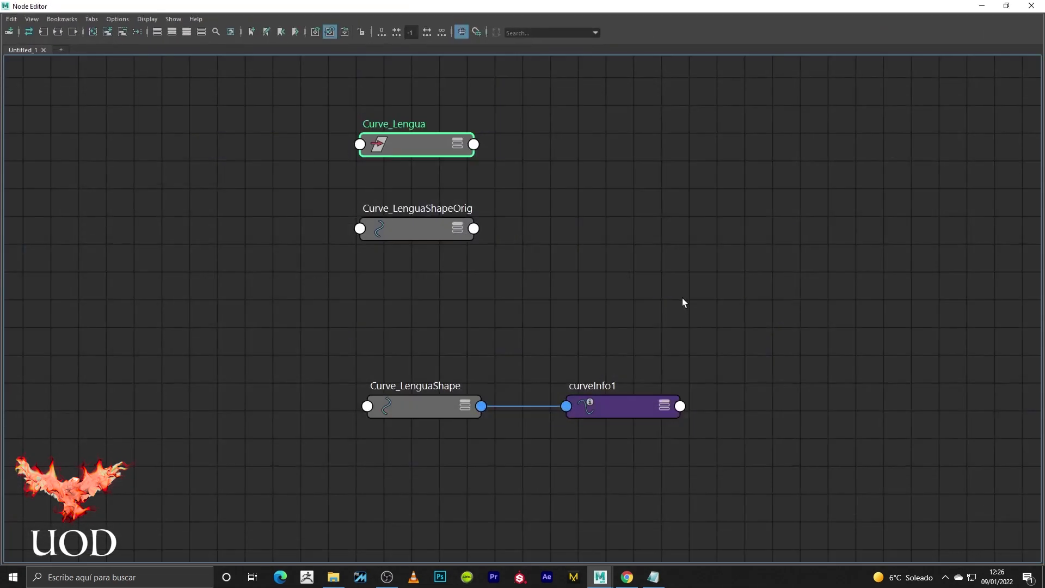
Float the Node Editor showing Curve_LenguaShape and curveInfo1, and frame the jaw view.
left_click_drag(769, 322, 378, 456)
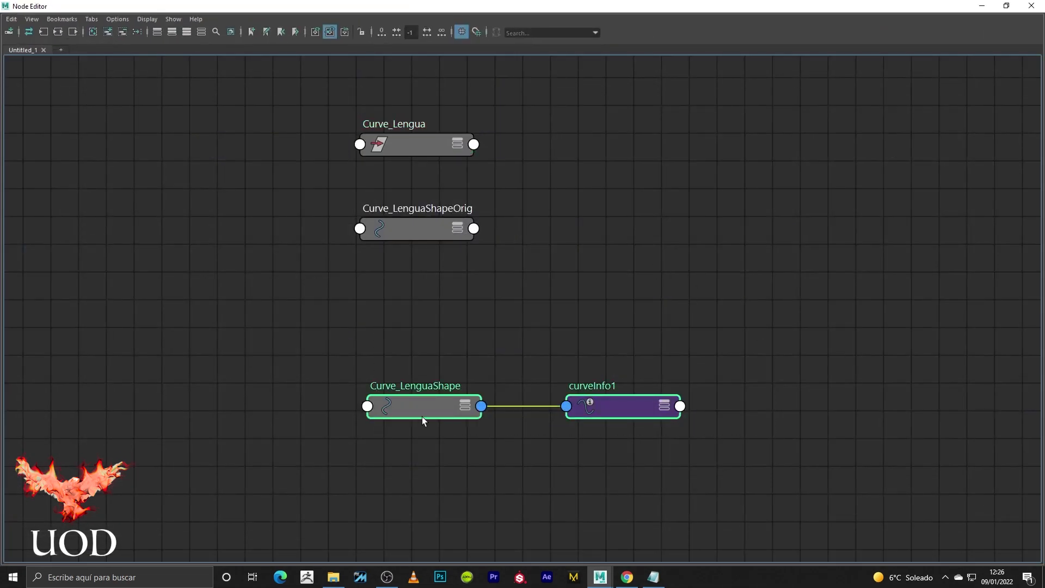
left_click_drag(572, 9, 647, 83)
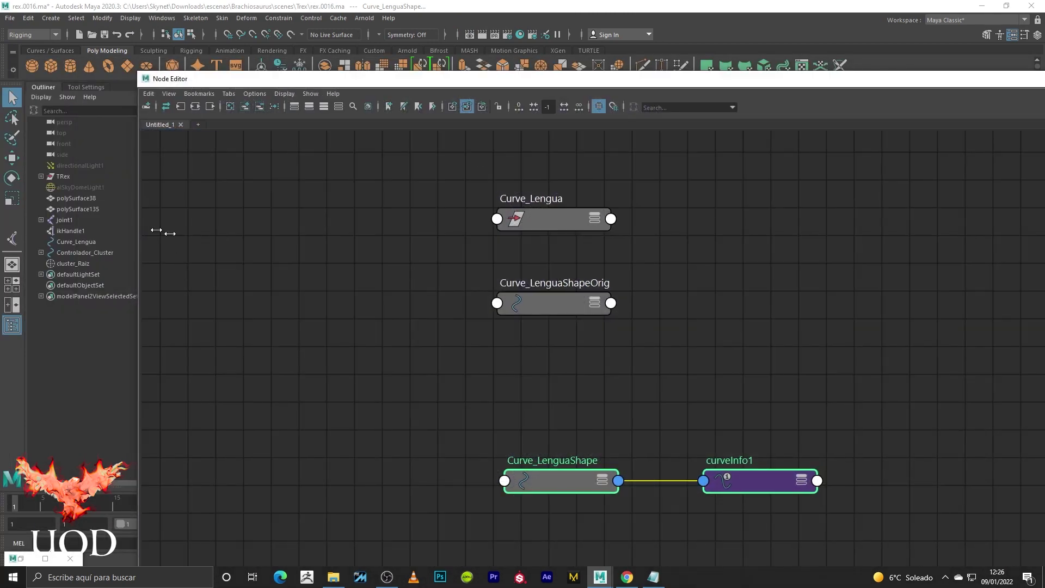
left_click_drag(179, 78, 552, 76)
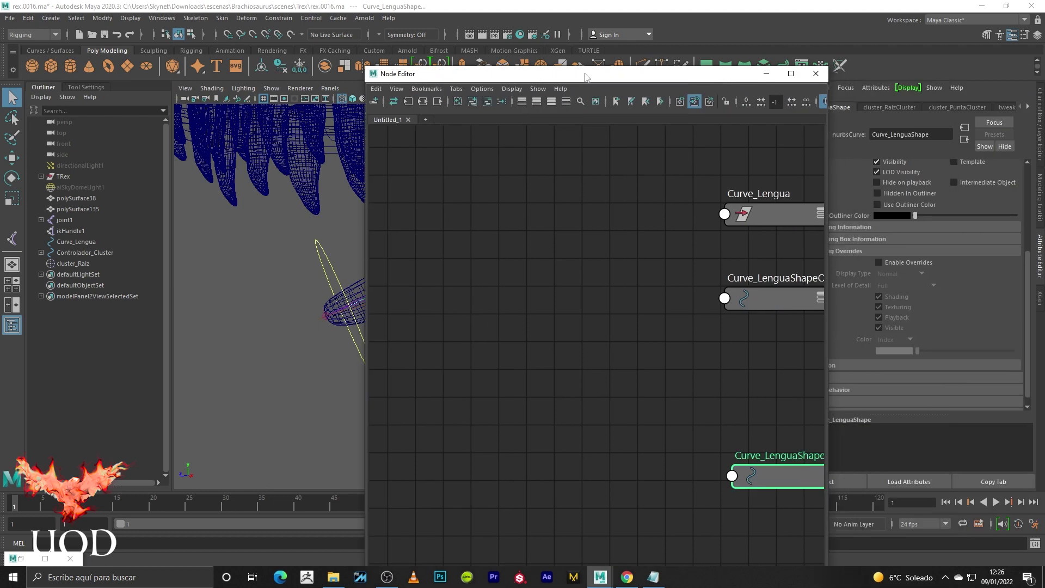
mouse_move(640, 74)
left_mouse_down()
mouse_move(679, 248)
mouse_move(619, 129)
left_mouse_up()
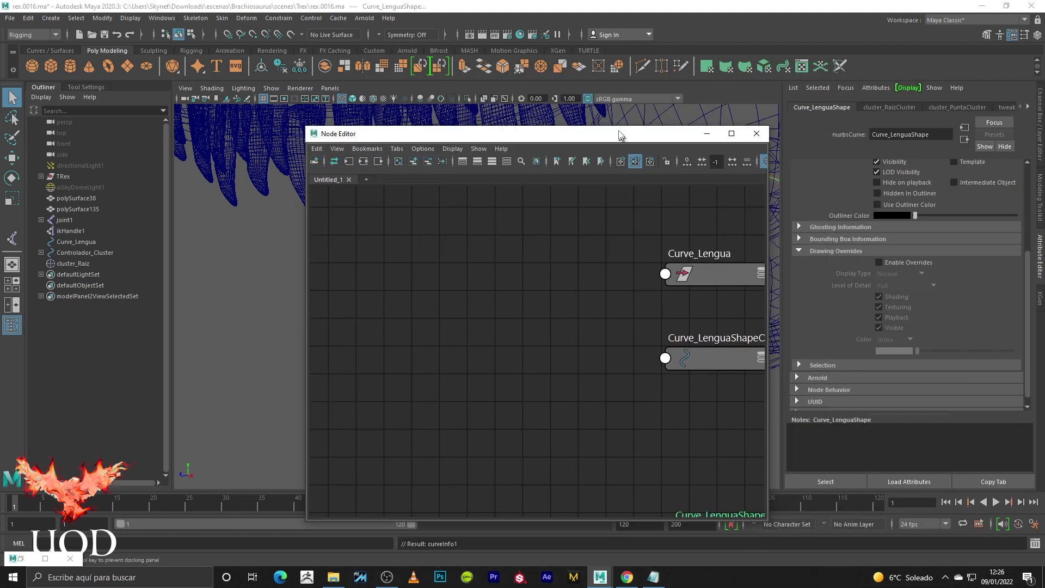
middle_click_drag(616, 389, 488, 324)
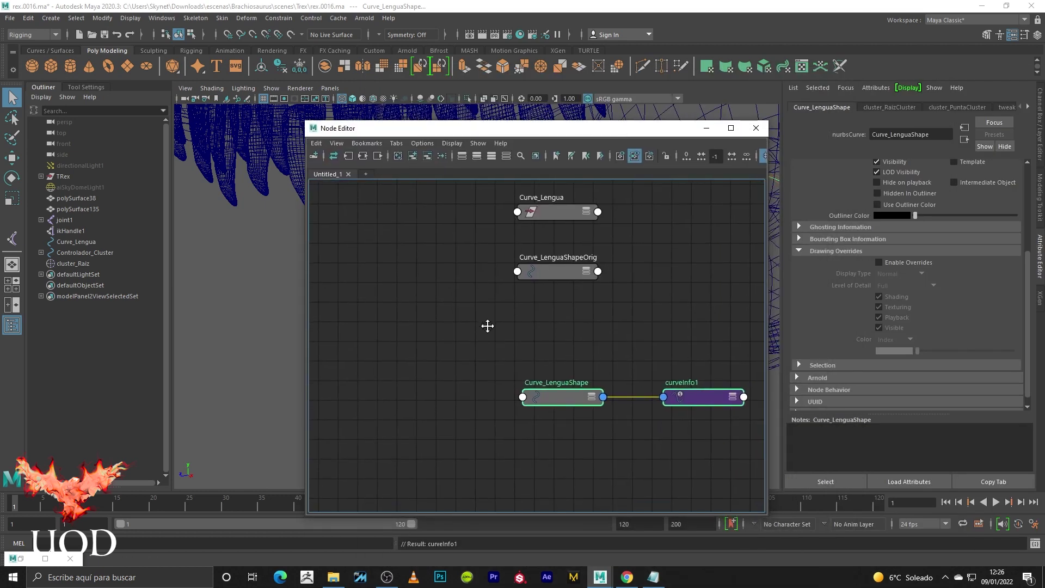
left_click_drag(497, 131, 768, 179)
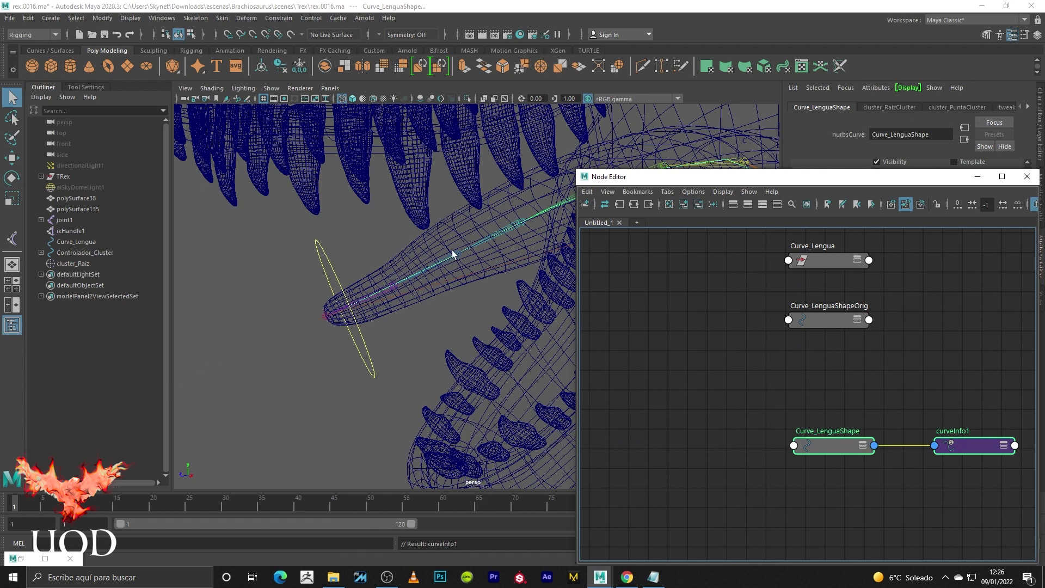
left_click_drag(452, 250, 384, 280, "alt")
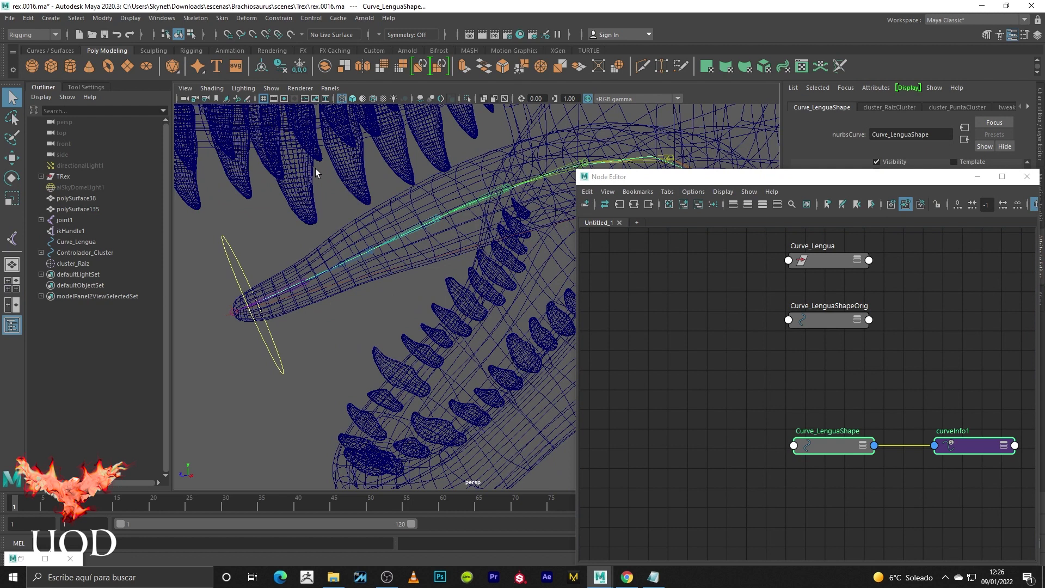
left_click_drag(412, 250, 415, 275, "alt")
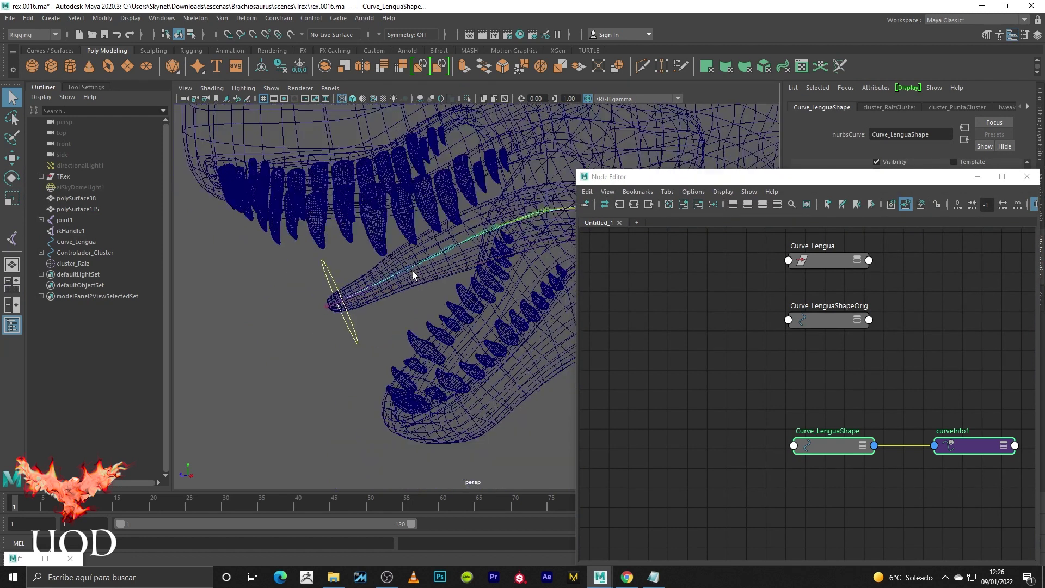
mouse_move(406, 261)
middle_mouse_down("alt")
mouse_move(426, 295)
mouse_move(381, 290)
middle_mouse_up("alt")
middle_click_drag(803, 407, 676, 385, "alt")
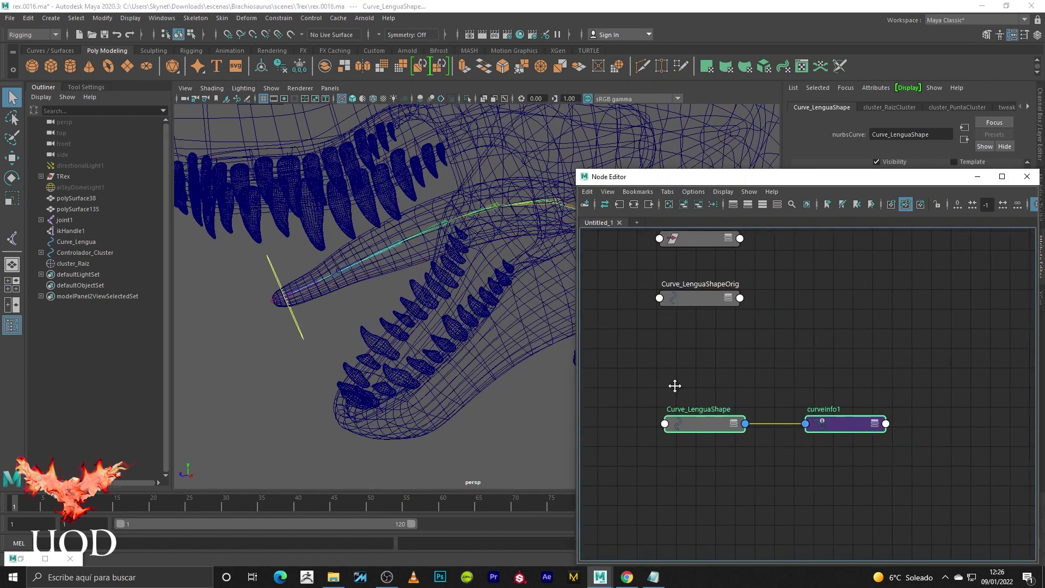
Expand curveInfo1 and select it to read its Arc Length of 71.183.
scroll(879, 389, "up", 1)
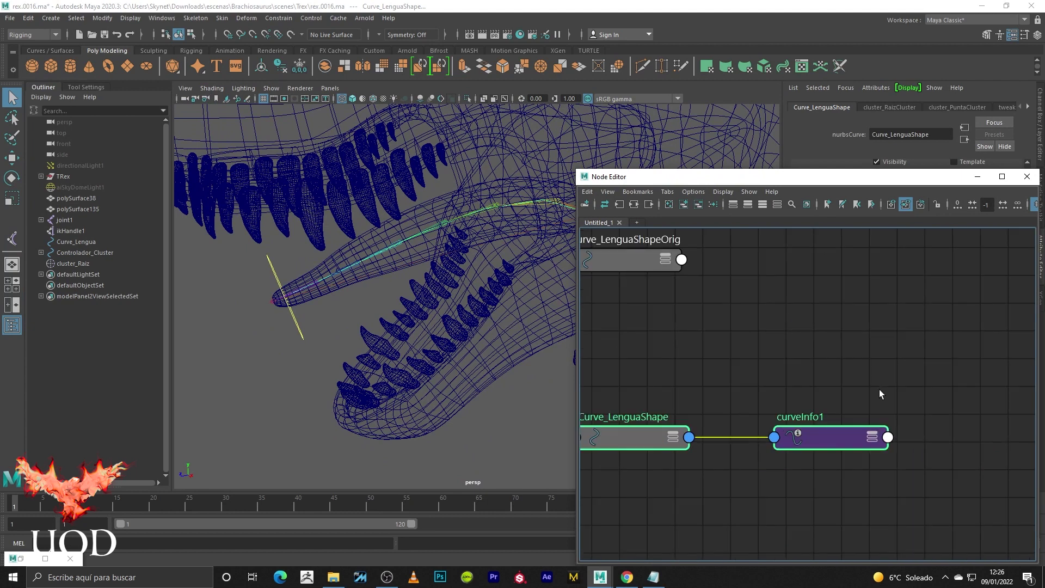
scroll(800, 428, "up", 3)
scroll(800, 430, "down", 1)
left_click(841, 469)
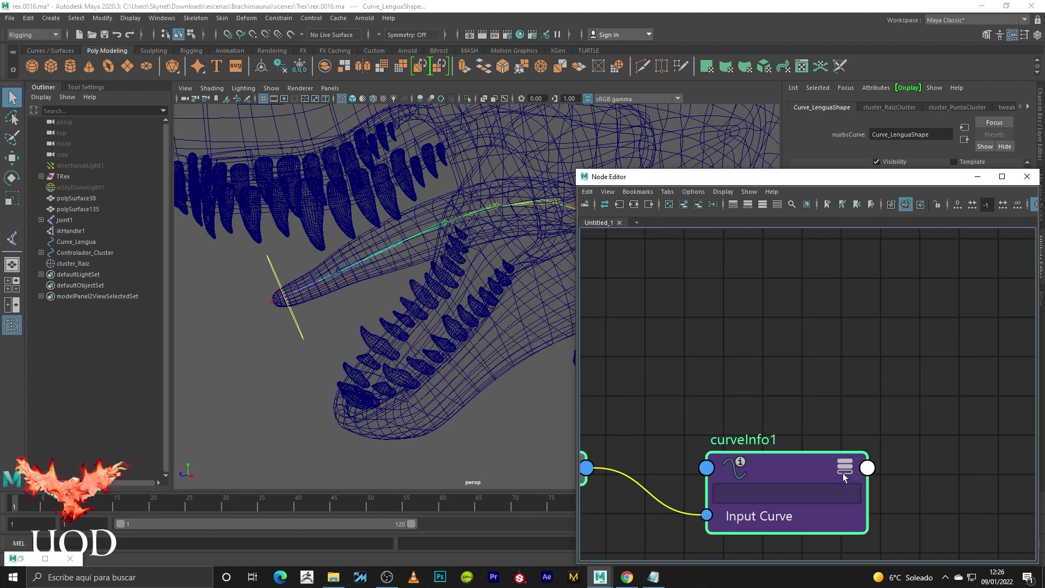
scroll(831, 386, "down", 3)
middle_click_drag(946, 430, 879, 372, "alt")
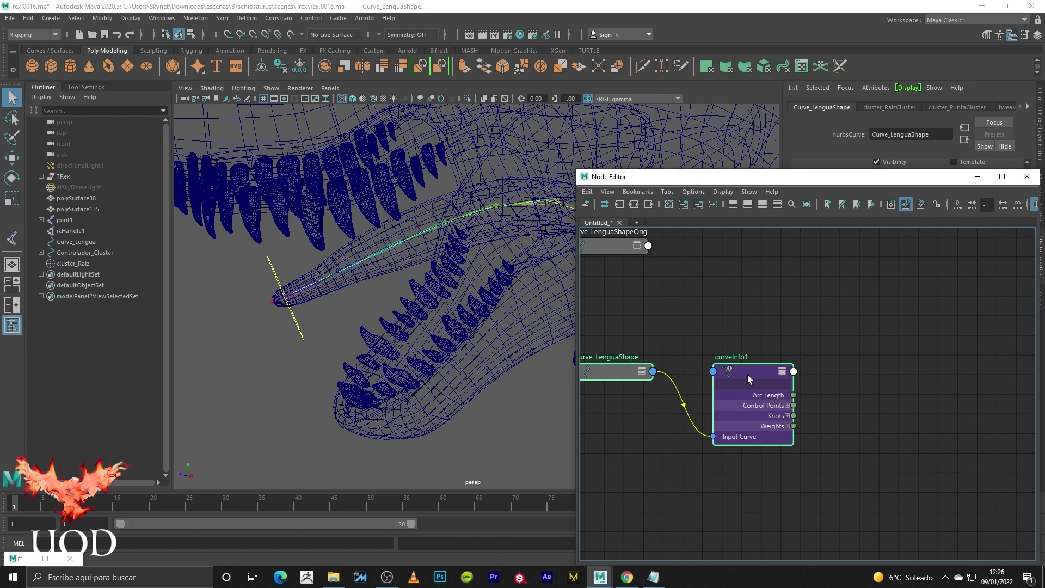
left_click_drag(892, 177, 500, 166)
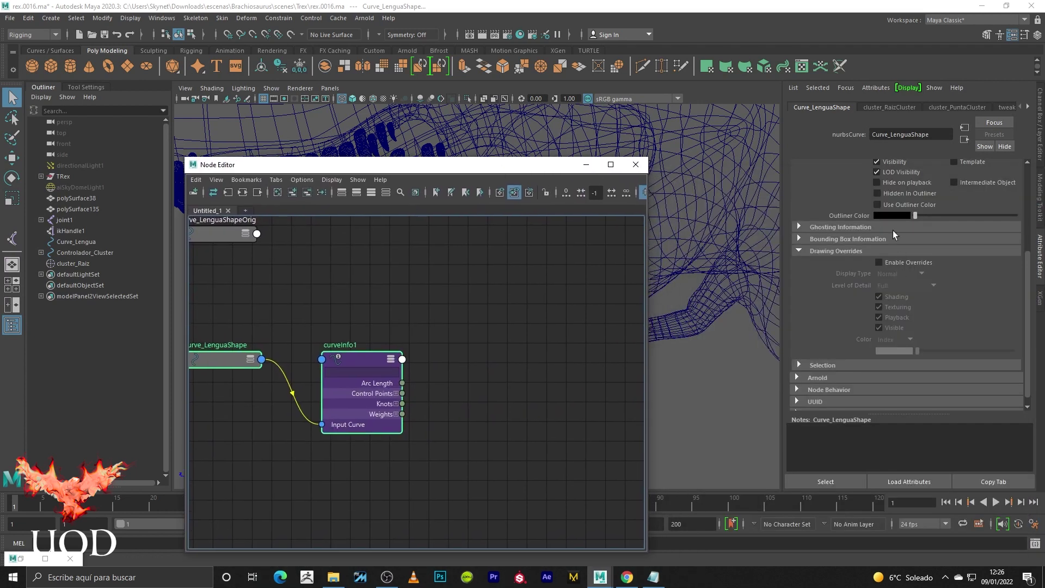
left_click_drag(1027, 279, 1013, 183)
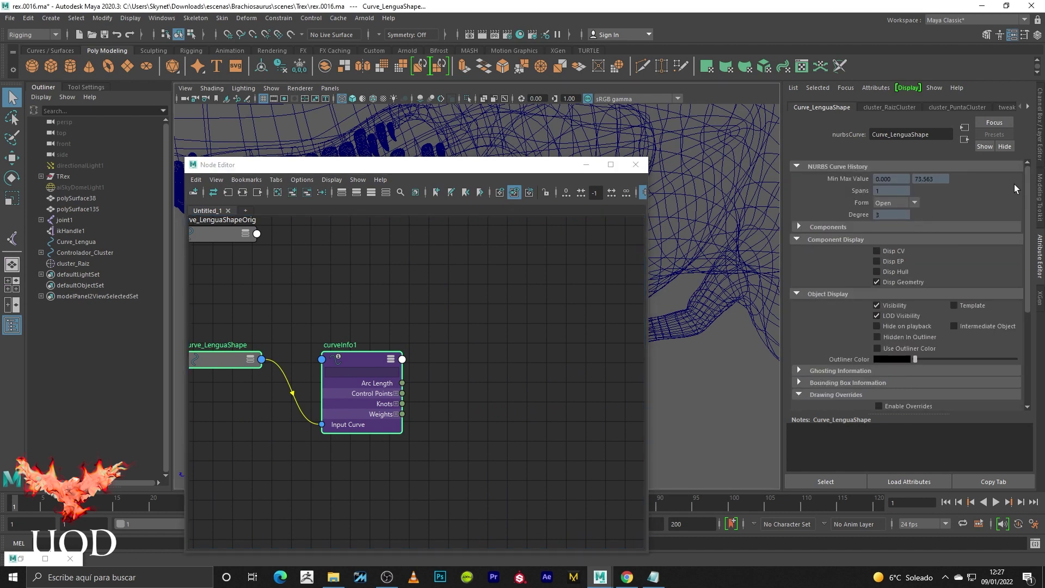
left_click(367, 354)
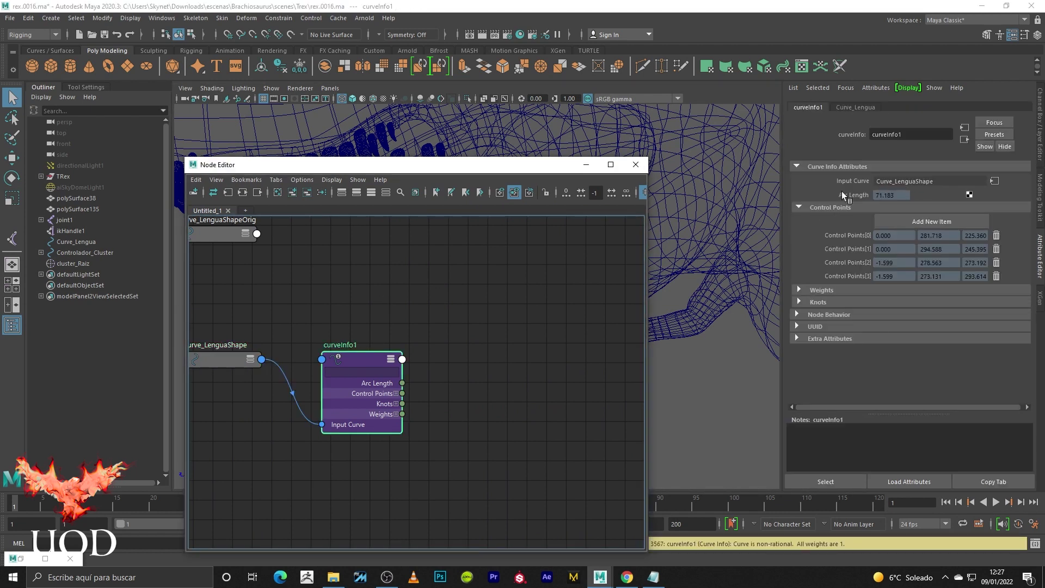
left_click_drag(465, 165, 631, 384)
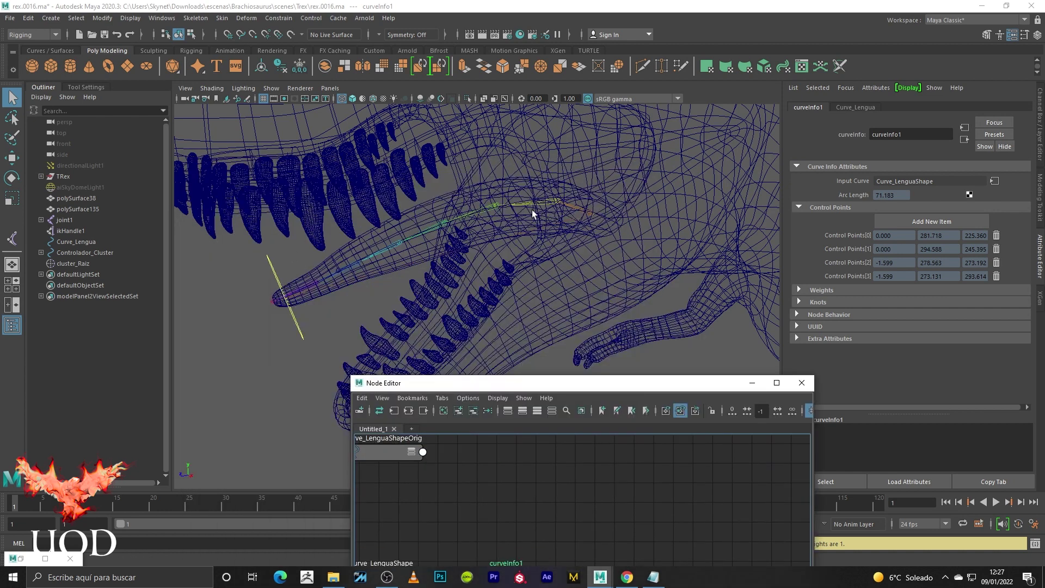
Create a multiplyDivide1 node from the Node Editor's Tab search for 'multip'.
left_click_drag(606, 383, 623, 235)
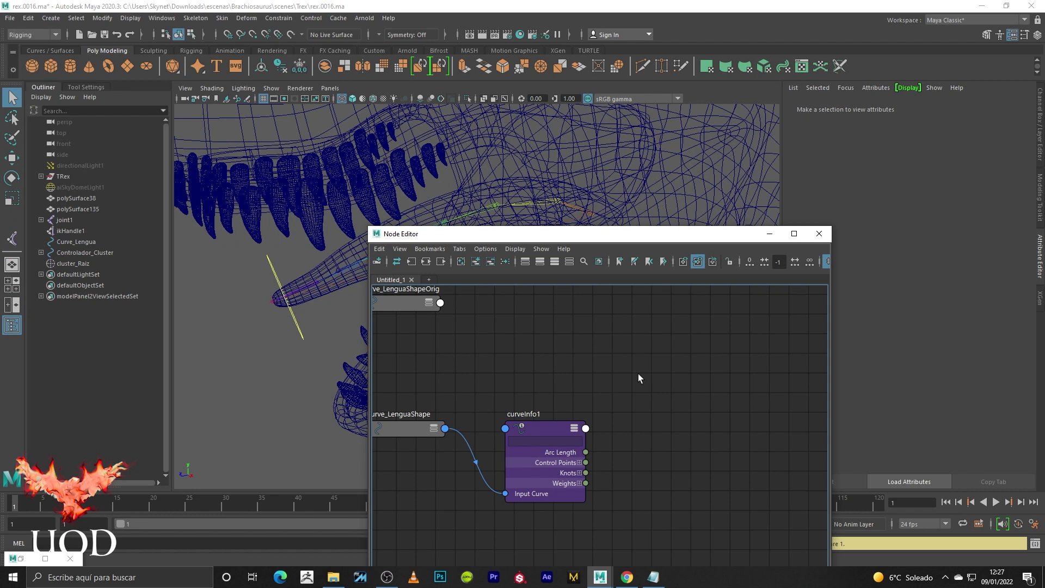
key("Tab")
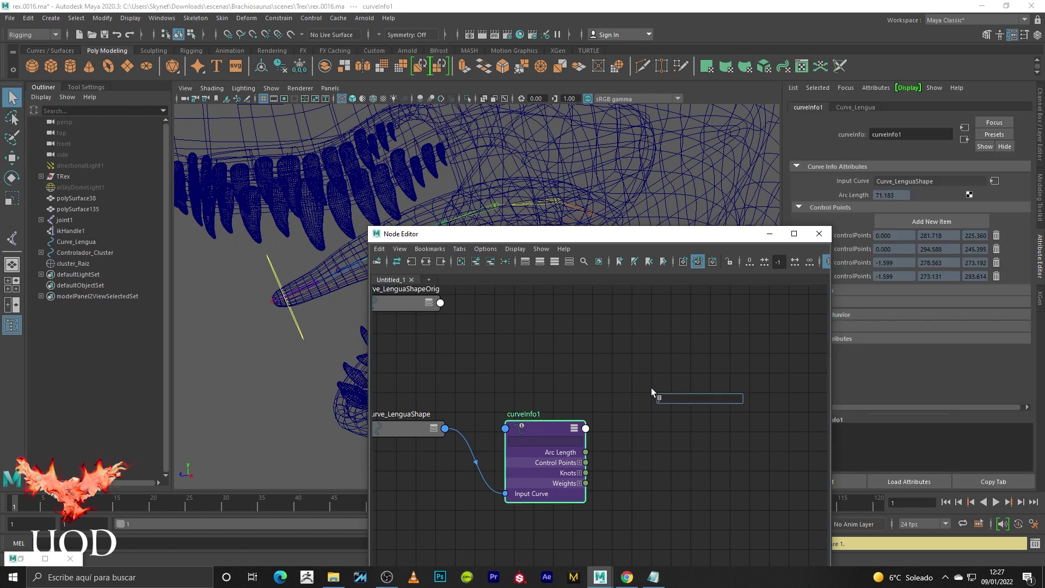
type("multip")
key("Down")
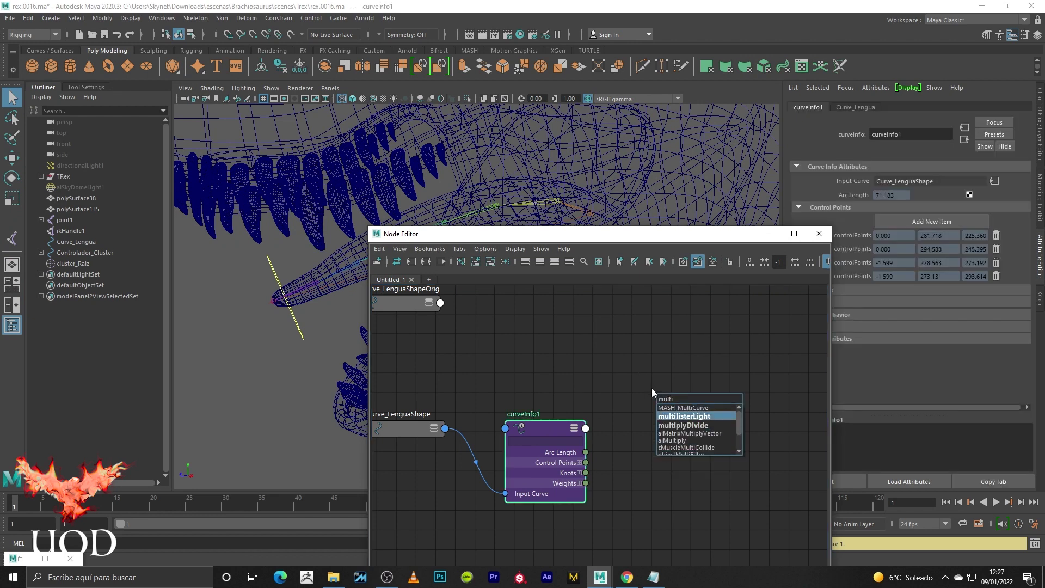
key("Return")
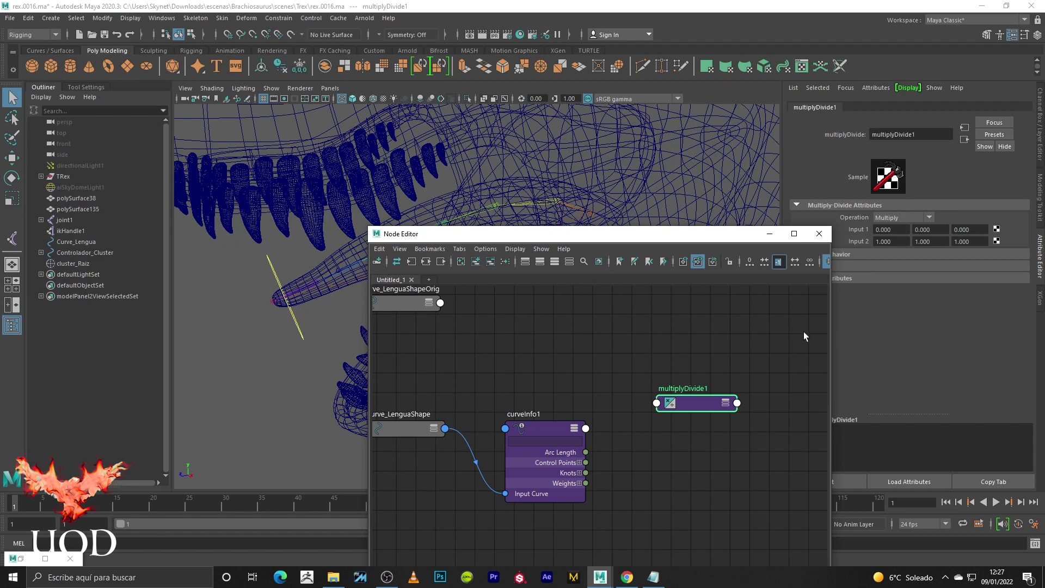
Connect curveInfo1's Arc Length to multiplyDivide1 Input 1X.
left_click(905, 215)
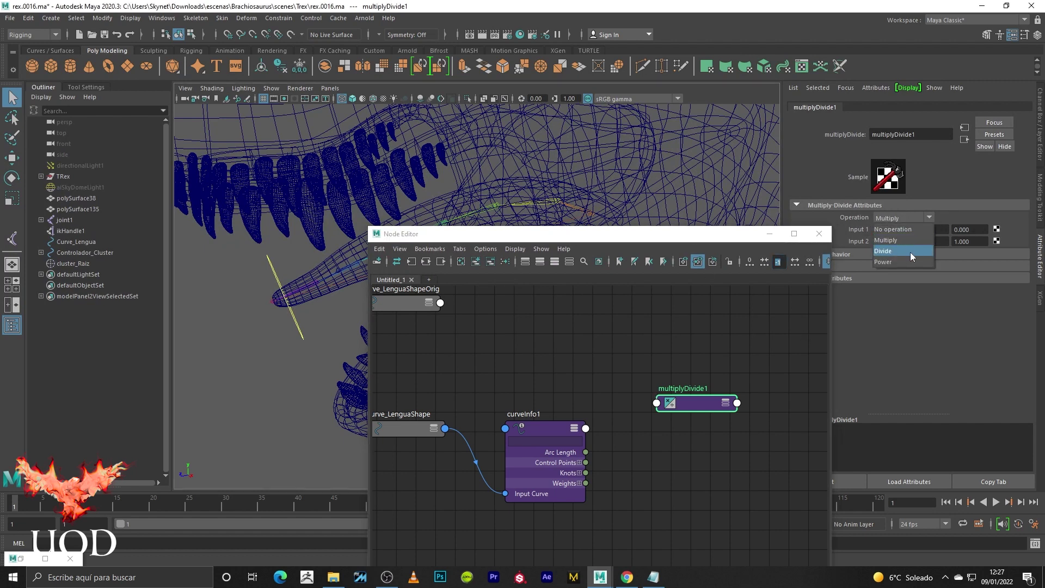
left_click(962, 197)
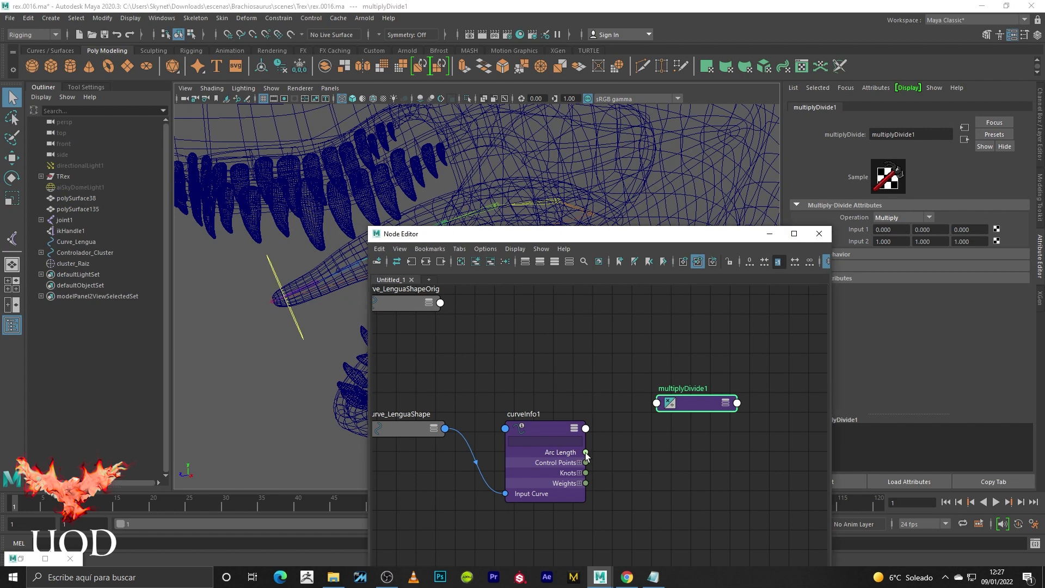
left_click_drag(586, 452, 649, 405)
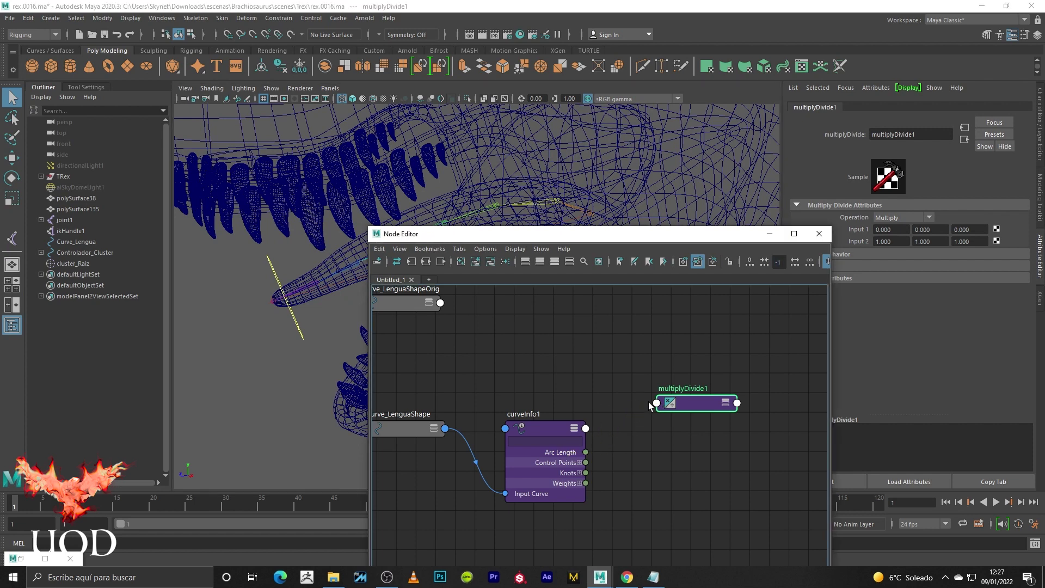
left_click(725, 403)
left_click(726, 405)
left_click(662, 447)
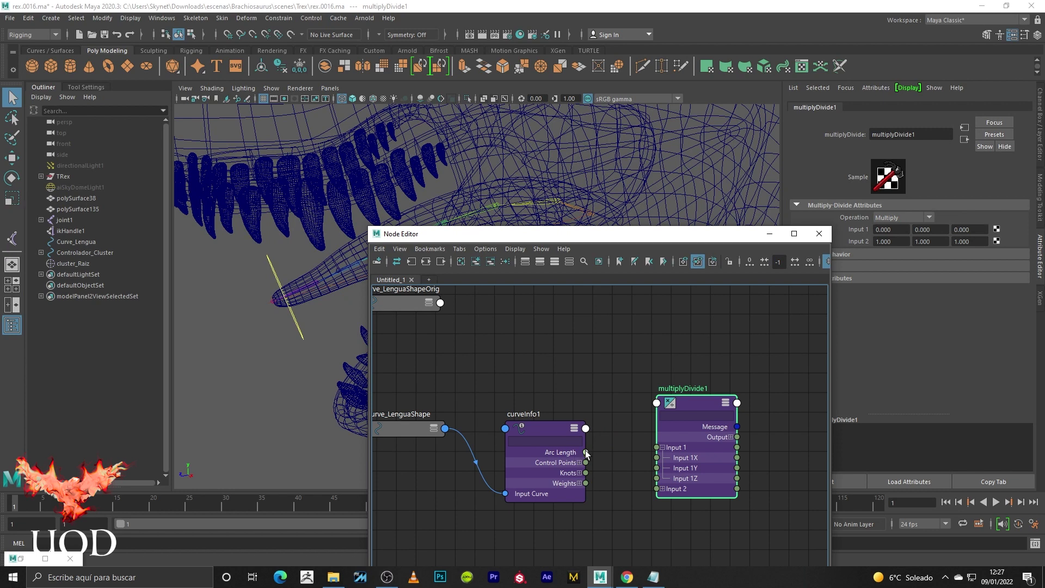
left_click_drag(586, 452, 664, 457)
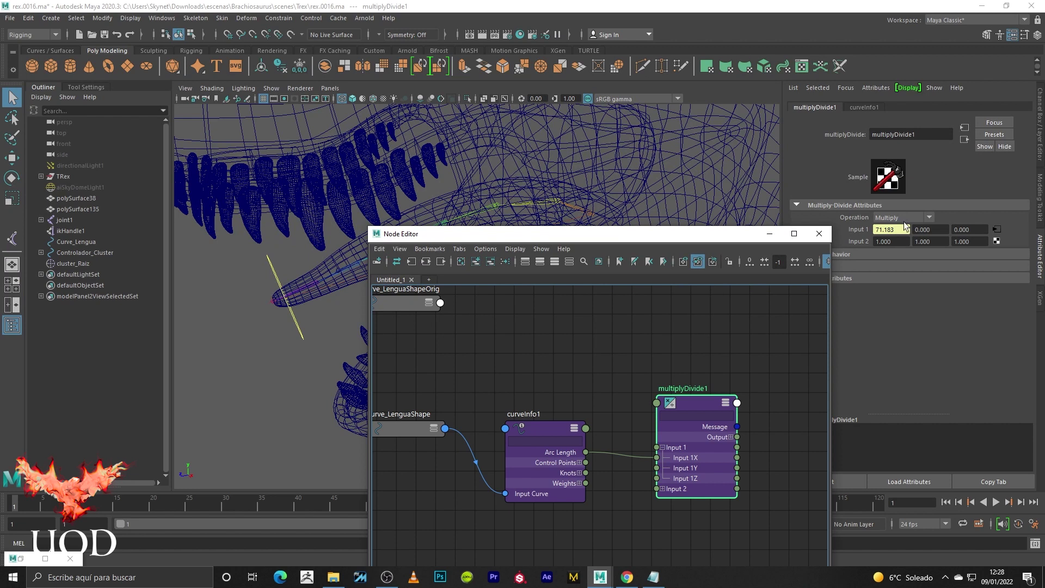
Set multiplyDivide1's operation to Divide with Input 2 X of 71.183.
left_click(903, 220)
left_click(904, 253)
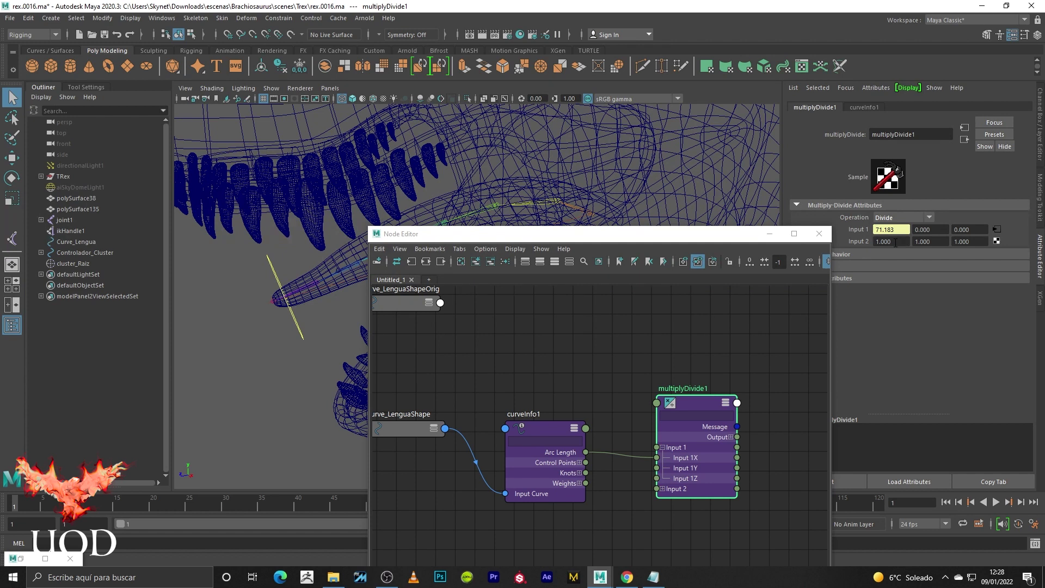
left_click(896, 243)
type("71.183")
key("Return")
Clear the graph selection and expand joint1 in the Outliner.
left_click(689, 319)
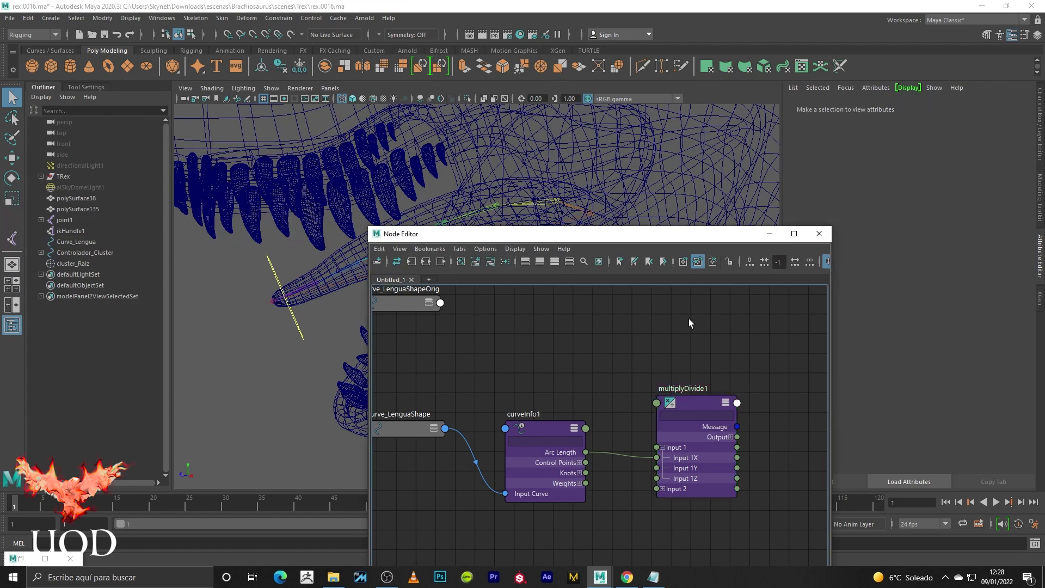
scroll(648, 328, "down", 4)
scroll(732, 364, "up", 2)
scroll(733, 364, "up", 2)
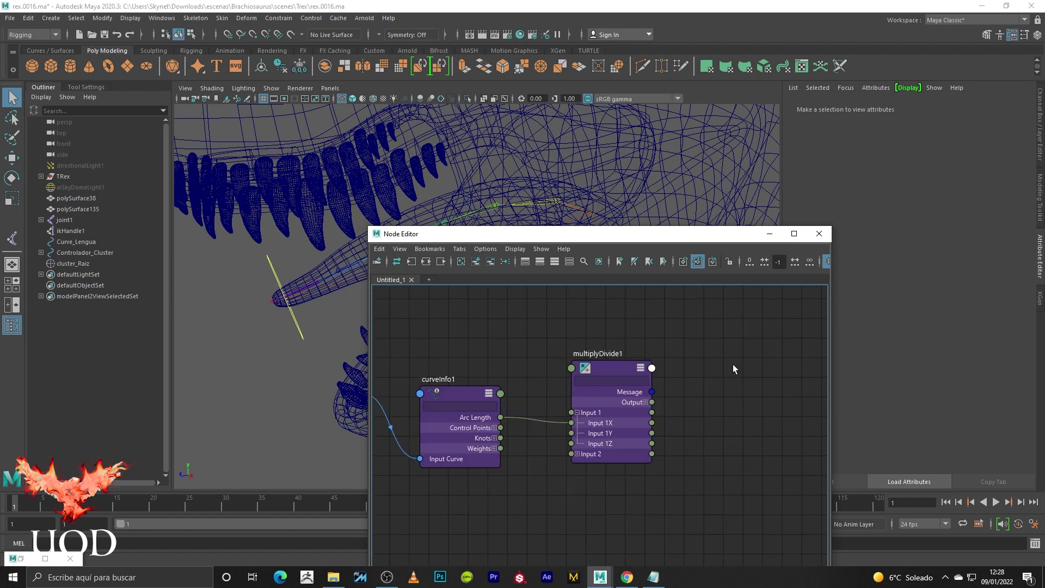
scroll(733, 364, "down", 2)
scroll(730, 341, "down", 1)
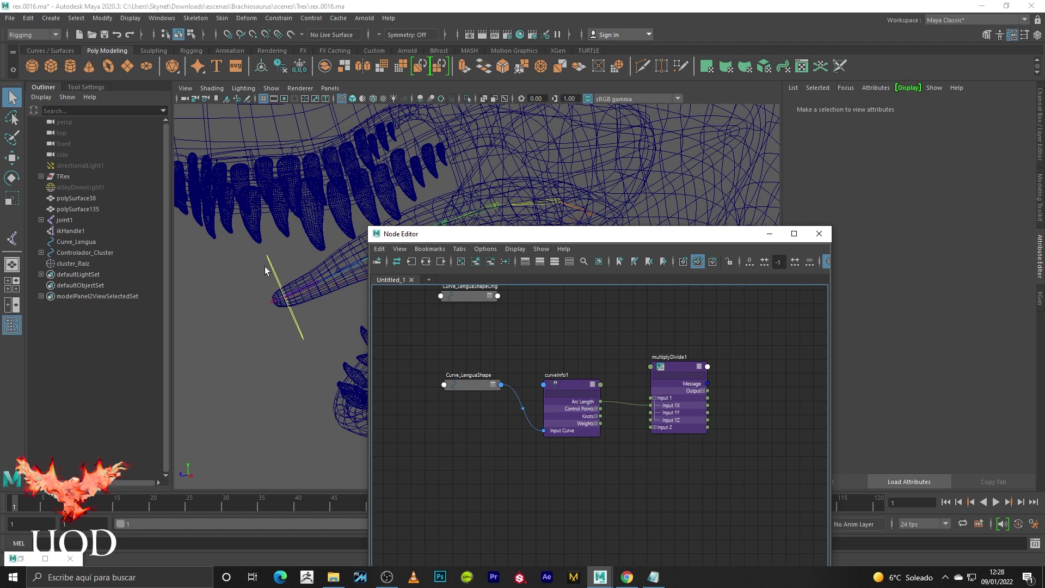
left_click(41, 220)
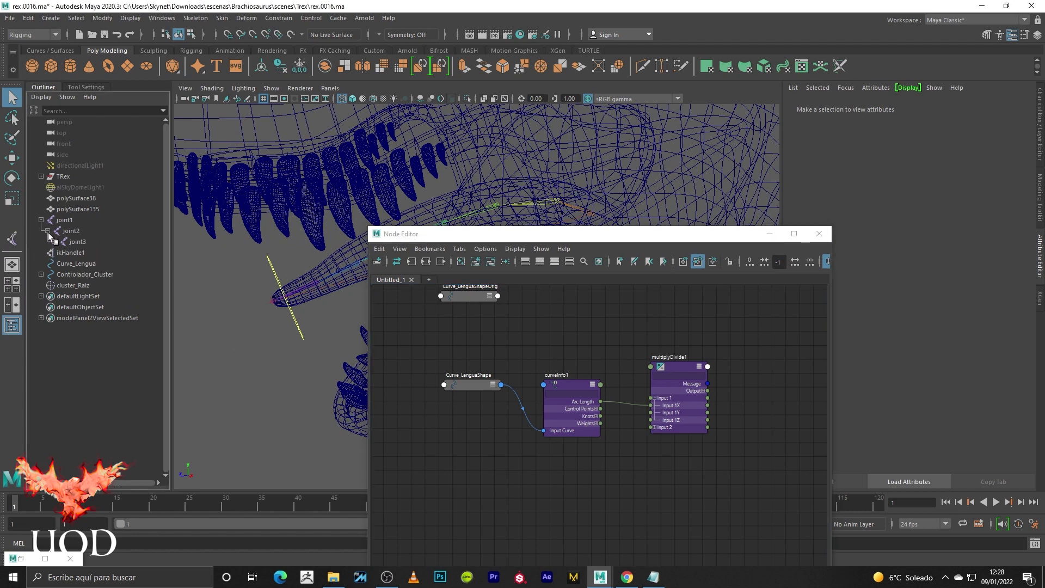
Add joint1 through joint8 to the Node Editor, frame all nodes, and enlarge the editor.
left_click(54, 241)
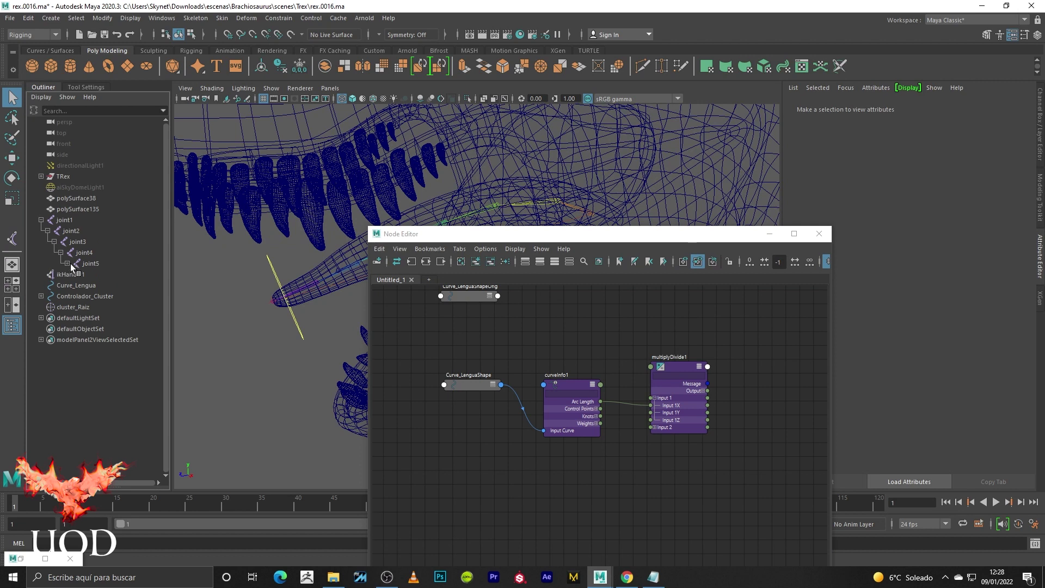
left_click(67, 263)
left_click(74, 274)
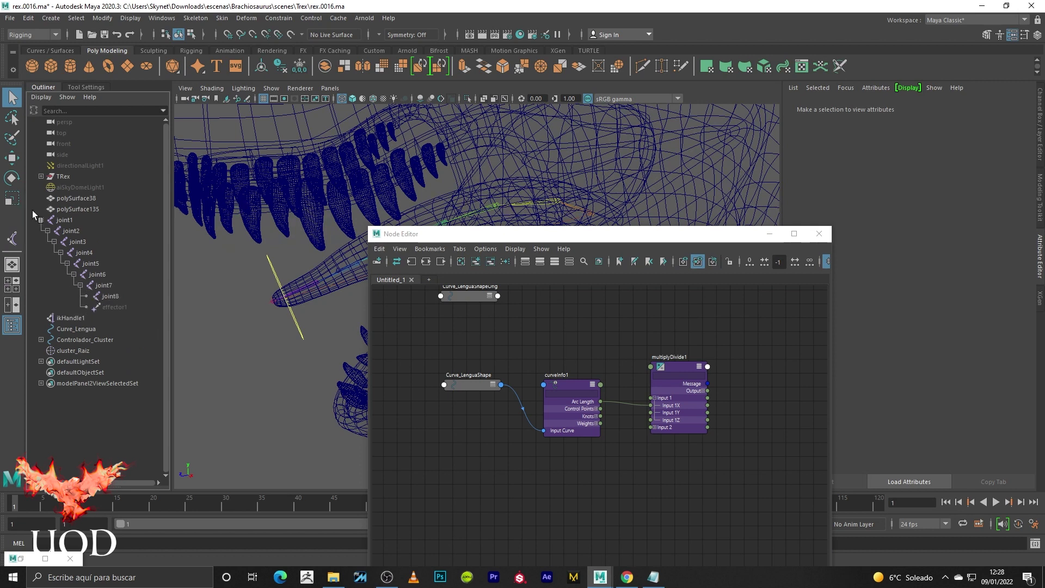
left_click(64, 220)
left_click(120, 296, "shift")
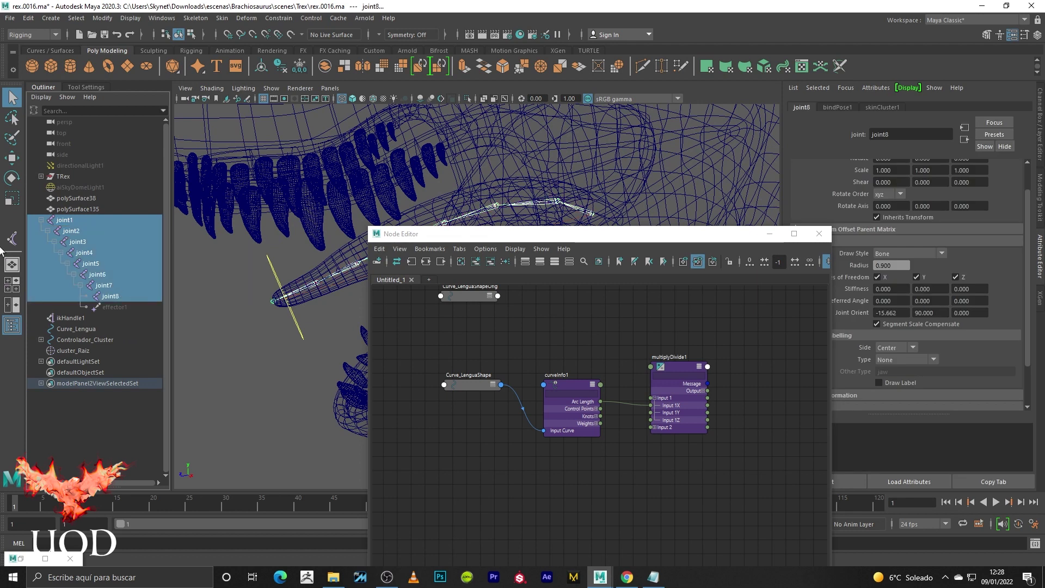
left_click(64, 219)
left_click(112, 295, "shift")
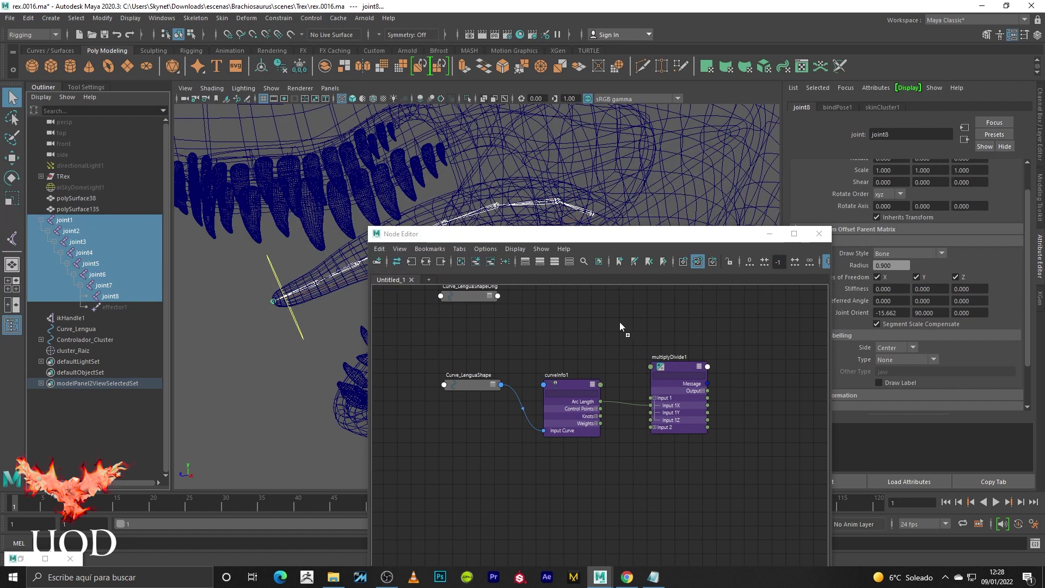
left_click_drag(619, 321, 620, 323)
key("a")
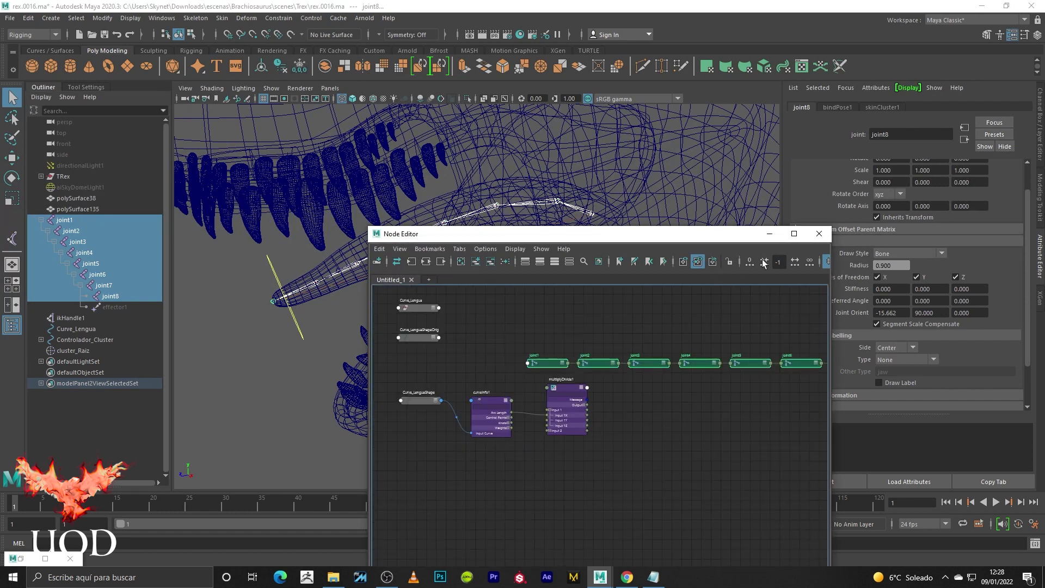
left_click(794, 233)
Arrange the joint1–joint8 nodes in a row in the Node Editor.
middle_click_drag(407, 238, 582, 298)
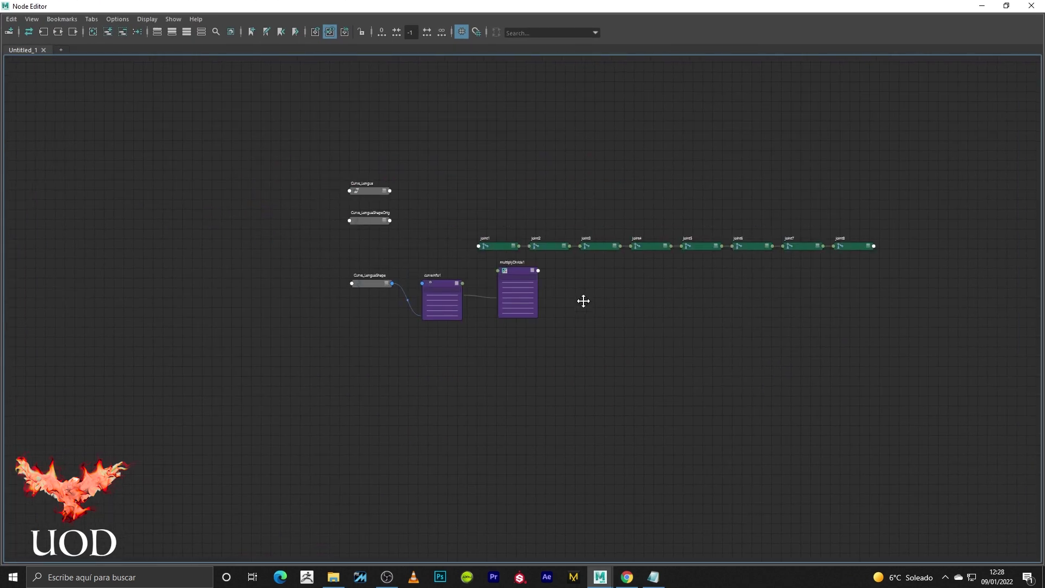
scroll(561, 282, "up", 8)
scroll(625, 243, "down", 2)
scroll(628, 245, "down", 6)
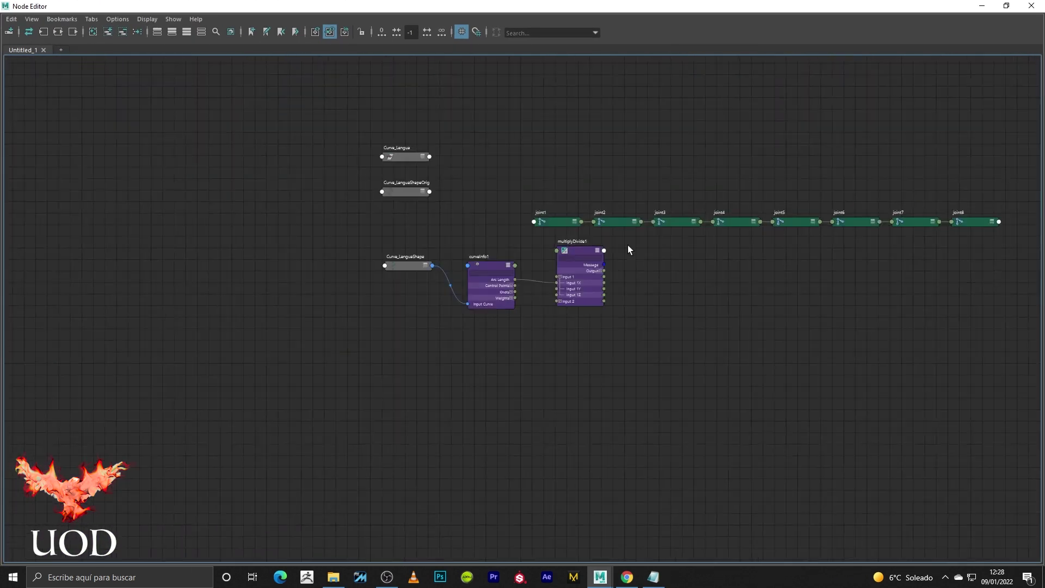
mouse_move(502, 198)
left_mouse_down()
mouse_move(877, 210)
mouse_move(1003, 226)
left_mouse_up()
middle_click_drag(888, 250, 717, 217)
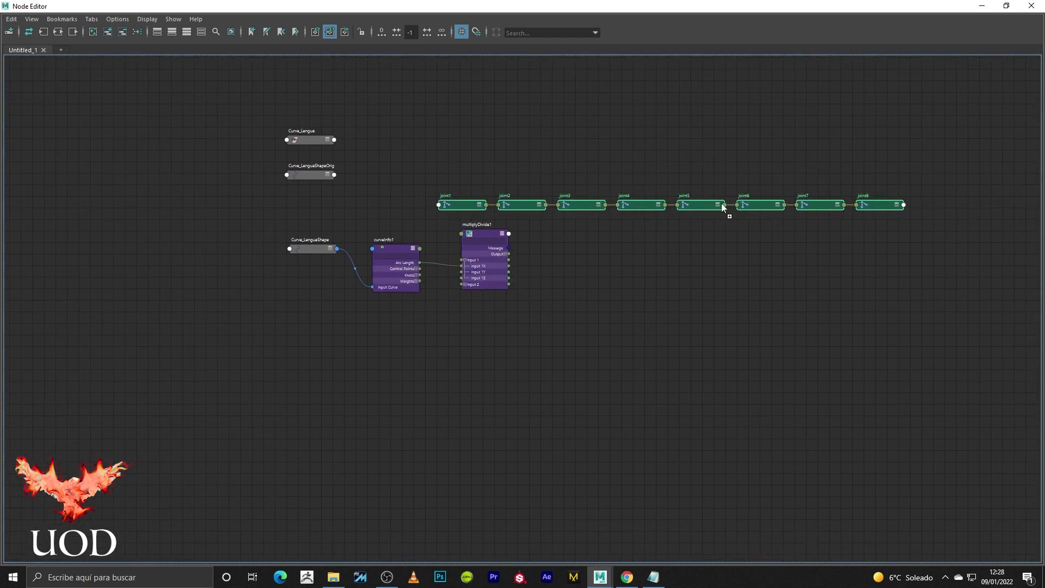
left_click(798, 209)
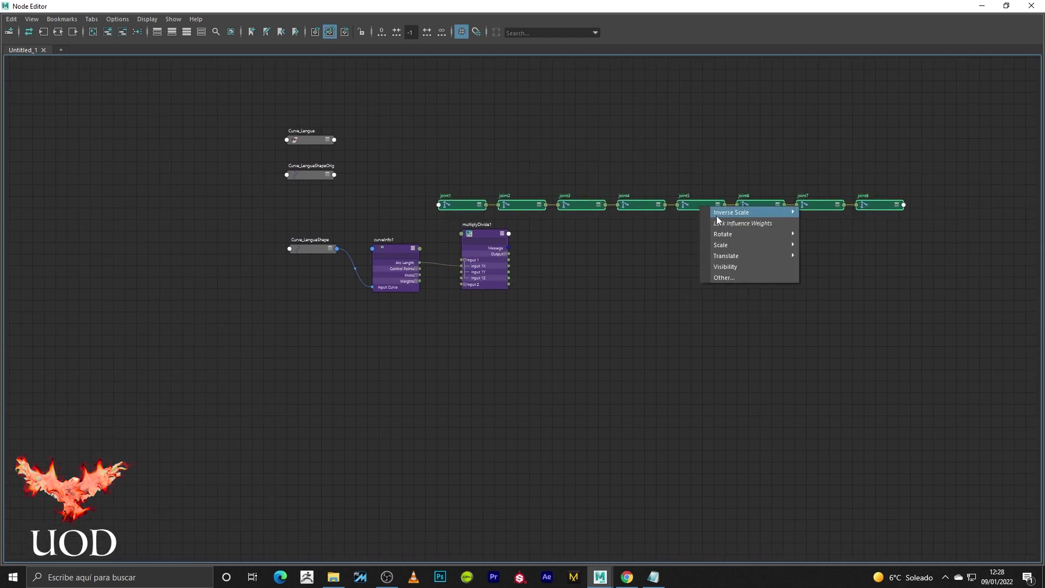
left_click_drag(724, 205, 609, 267)
left_click(606, 282)
left_click_drag(436, 185, 933, 215)
left_click_drag(833, 212, 935, 240)
scroll(554, 282, "up", 5)
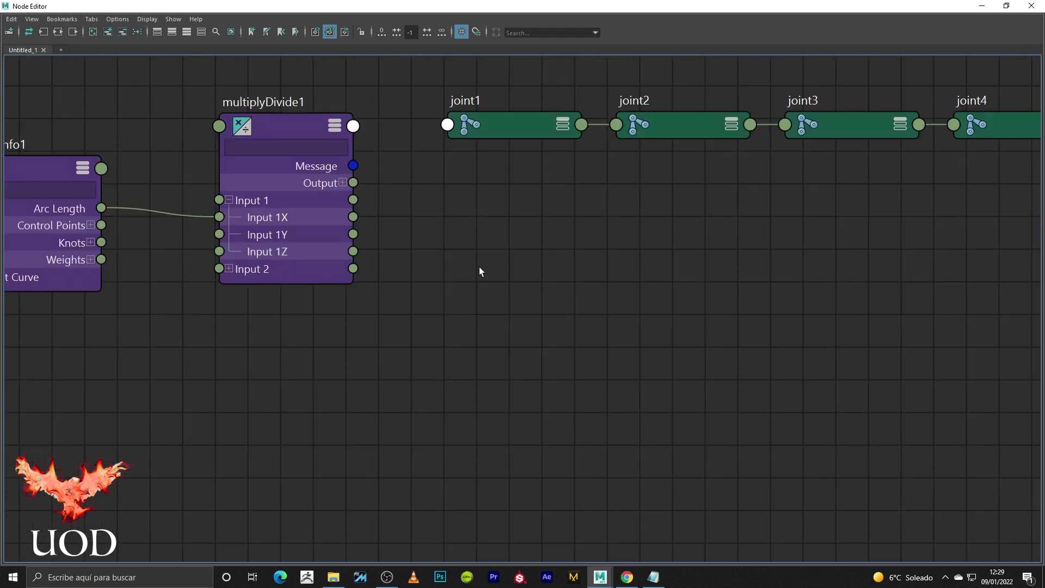
Connect multiplyDivide1 Output X to Scale X of joint1, joint2 and joint3.
left_click(342, 183)
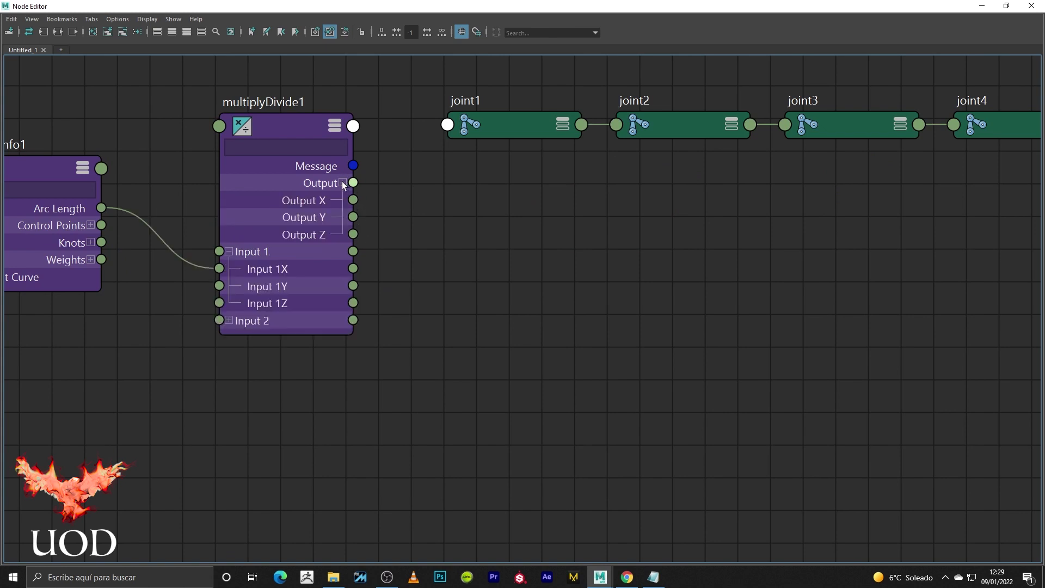
left_click_drag(353, 200, 447, 124)
mouse_move(499, 151)
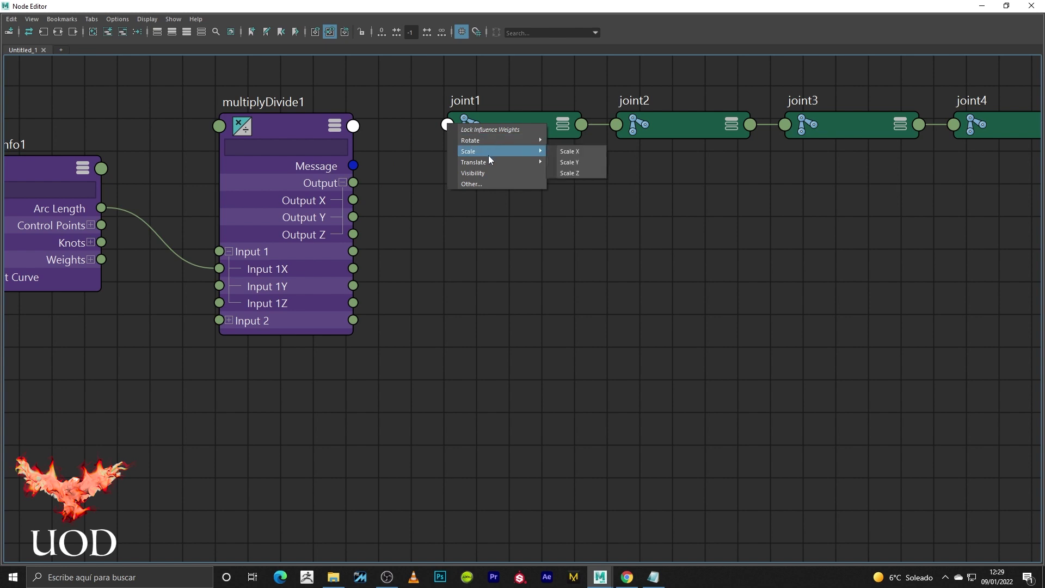
left_click(580, 146)
left_click_drag(353, 199, 616, 125)
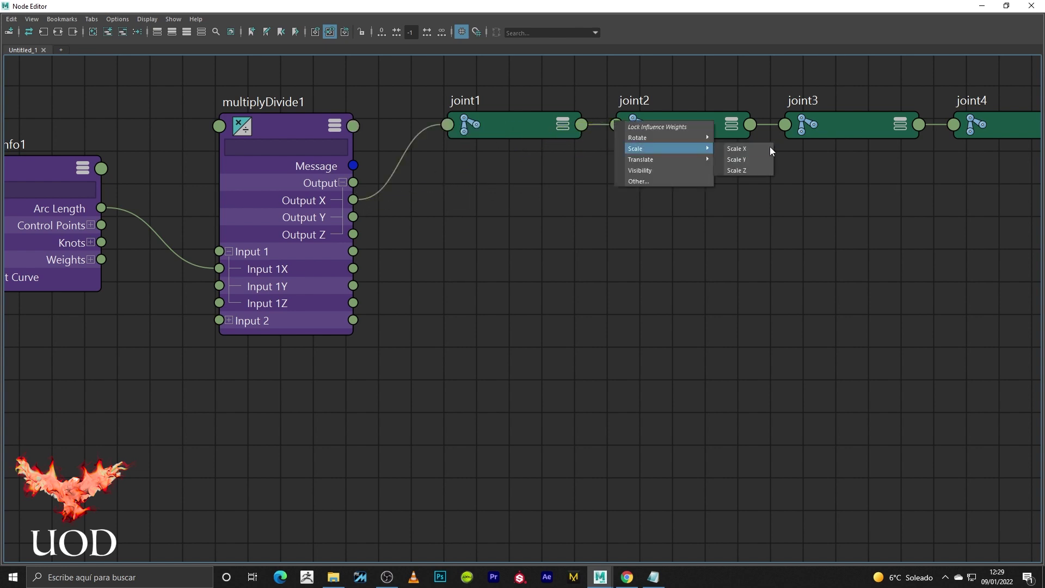
left_click(737, 148)
mouse_move(353, 200)
left_mouse_down()
mouse_move(796, 149)
mouse_move(786, 126)
left_mouse_up()
left_click(913, 152)
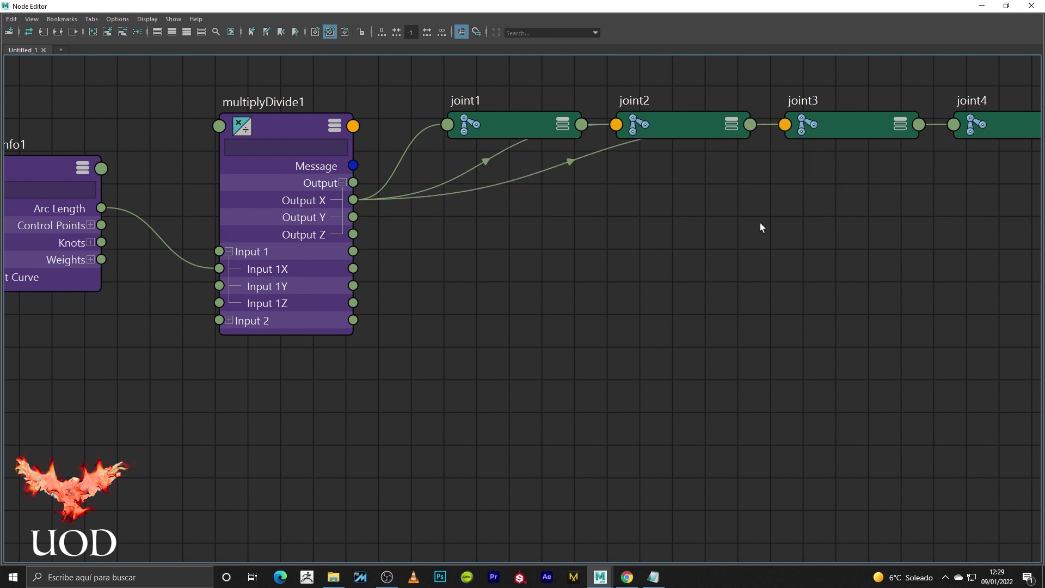
key("a")
Connect Output X to Scale X of joint4, joint5 and joint6.
left_click_drag(353, 222, 785, 168)
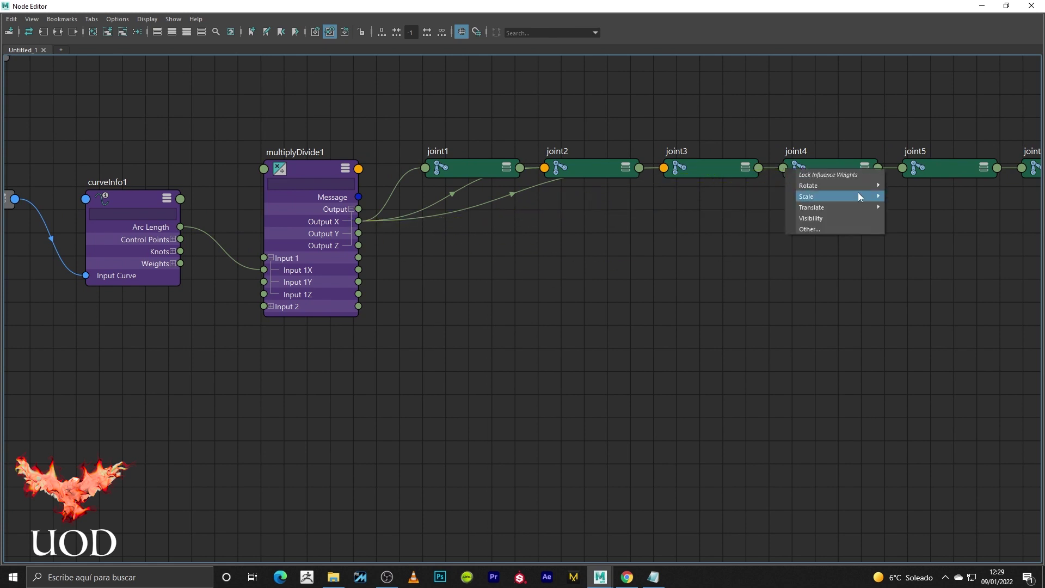
left_click(914, 194)
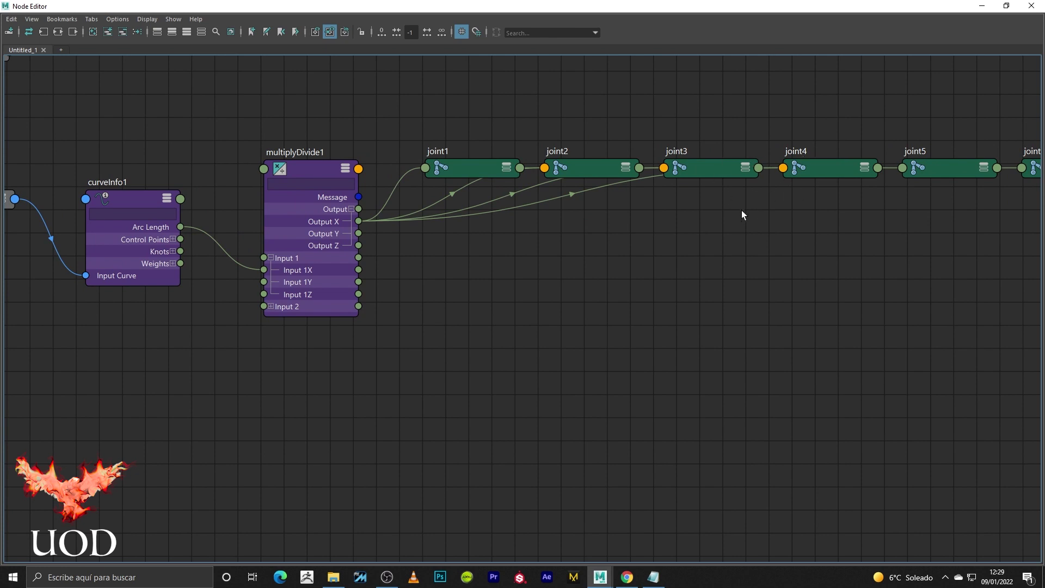
middle_click_drag(823, 220, 674, 226)
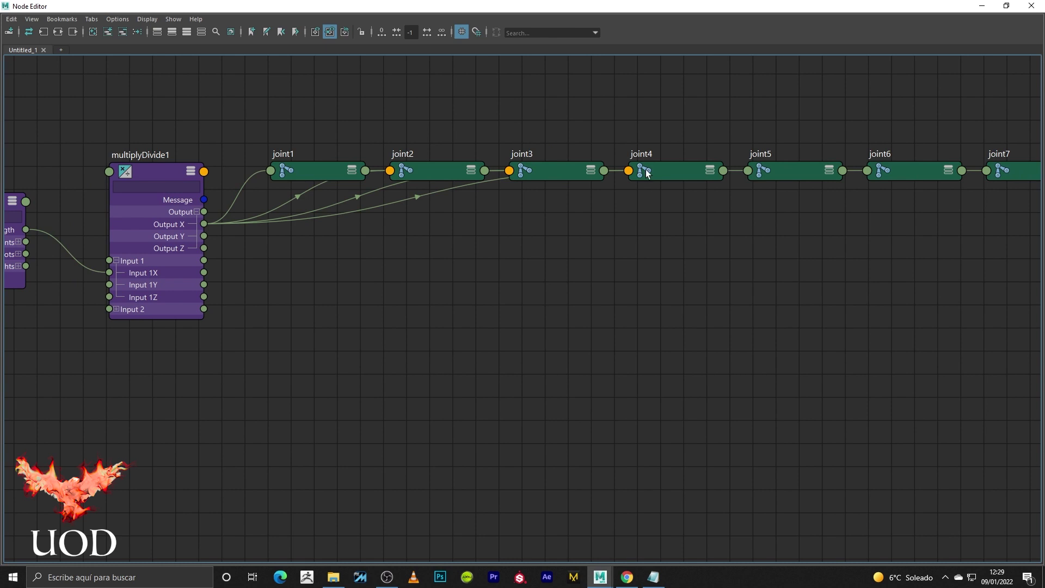
left_click_drag(204, 224, 748, 169)
left_click(869, 195)
left_click(747, 170)
left_click_drag(203, 223, 749, 170)
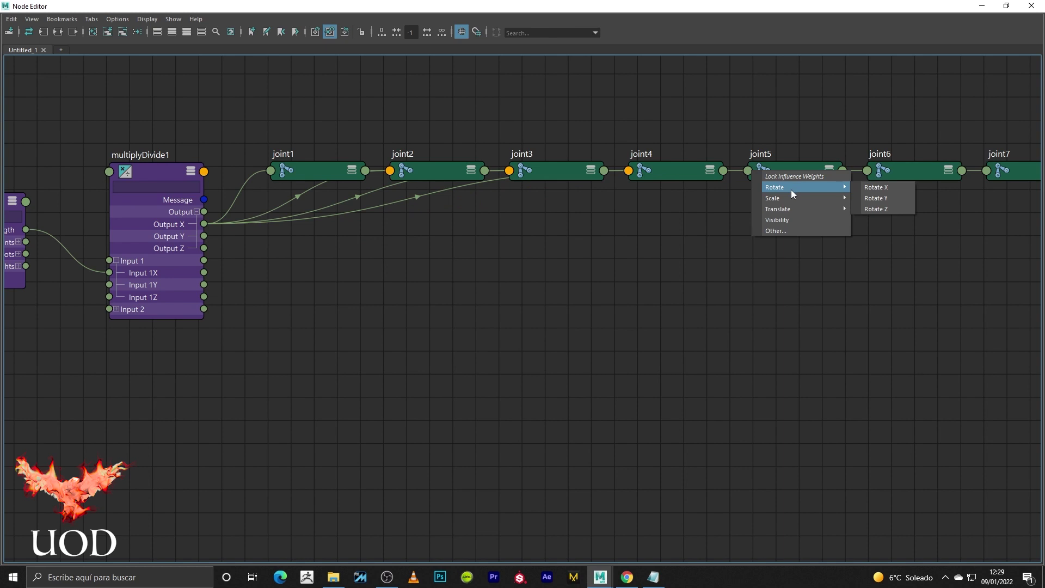
left_click(865, 198)
left_click_drag(204, 224, 869, 169)
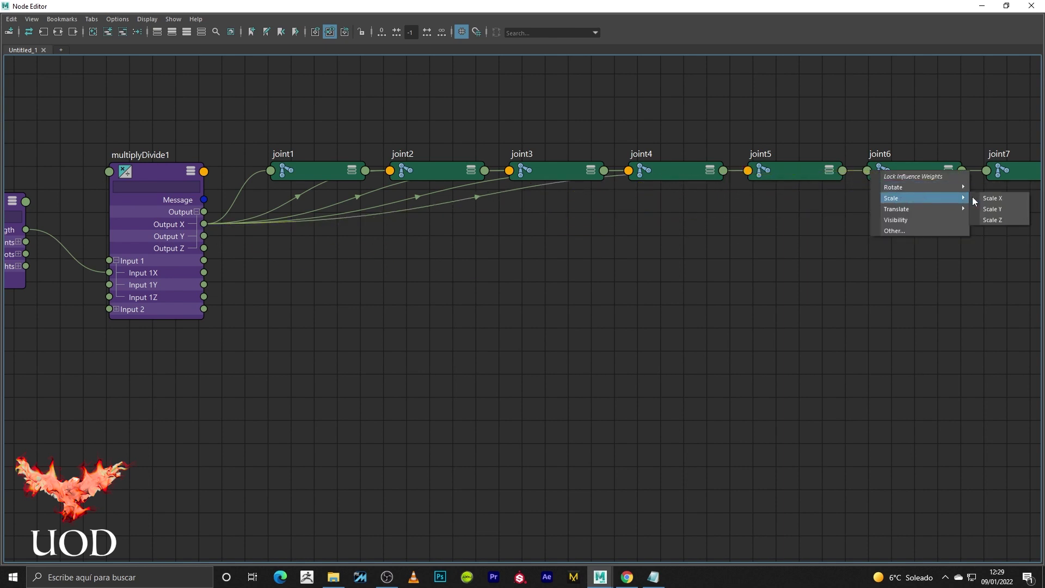
left_click(976, 199)
Connect Output X to Scale X of joint7 and joint8, then minimize the Node Editor.
left_click_drag(206, 224, 986, 173)
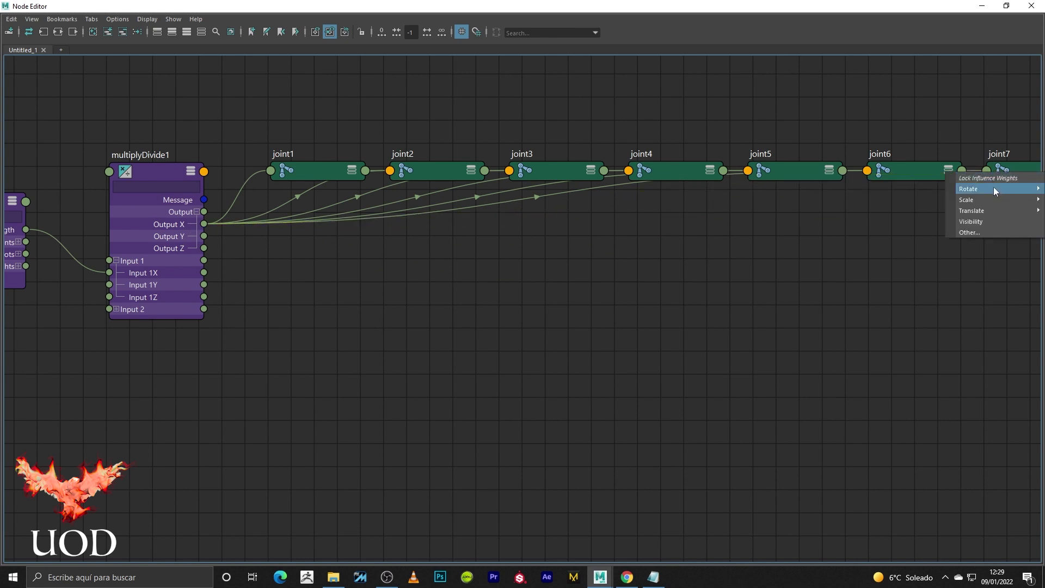
mouse_move(965, 199)
left_click(902, 213)
scroll(902, 217, "down", 4)
scroll(841, 269, "up", 2)
scroll(722, 271, "down", 2)
left_click_drag(400, 242, 852, 215)
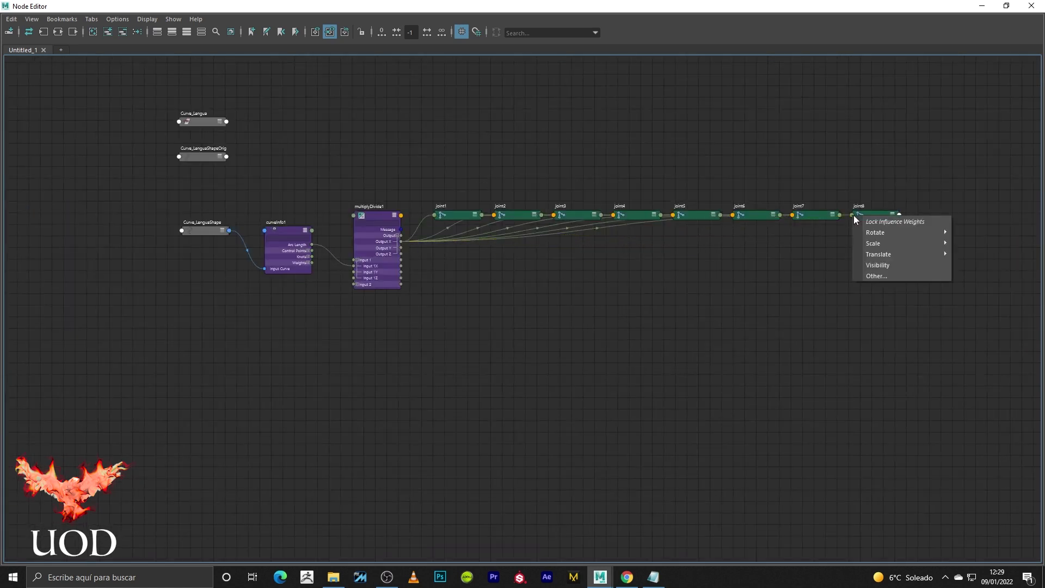
mouse_move(873, 244)
left_click(974, 245)
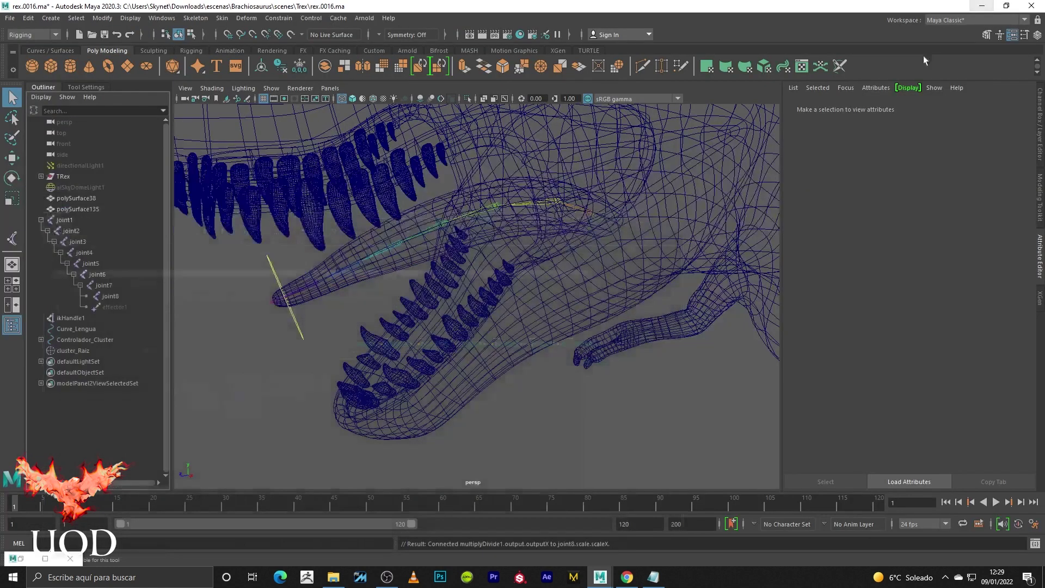
left_click(981, 5)
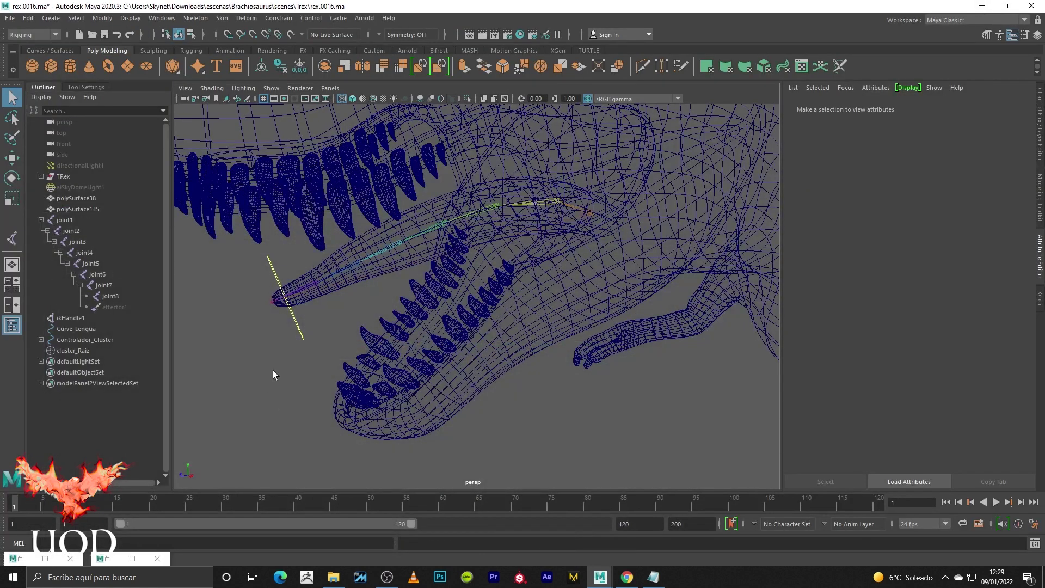
In textured shading, drag Controlador_Cluster out to stretch the tongue, then push it back.
key("5")
key("6")
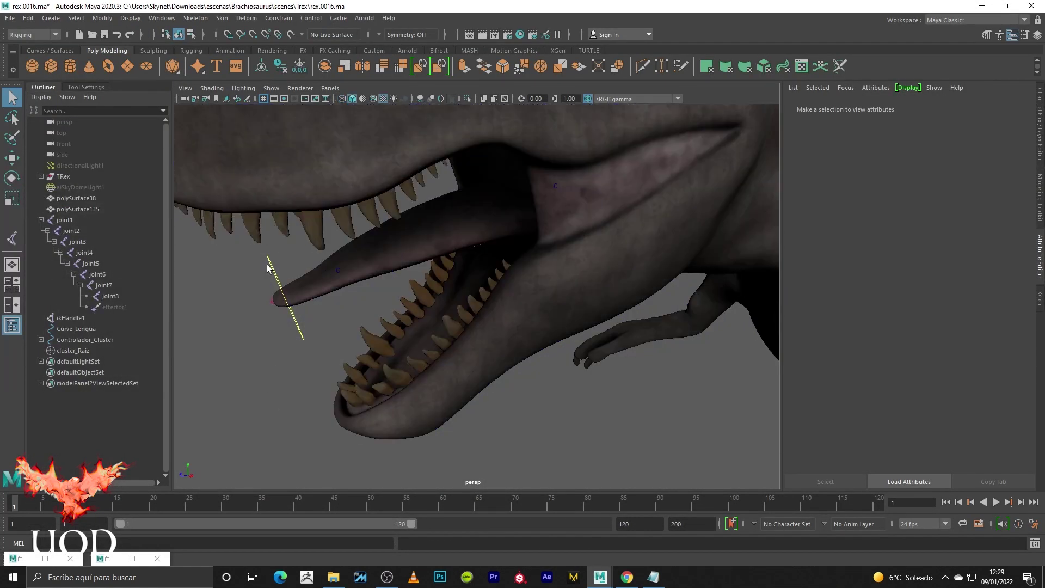
left_click(268, 267)
key("f")
key("w")
mouse_move(476, 251)
left_mouse_down()
mouse_move(206, 360)
mouse_move(494, 295)
left_mouse_up()
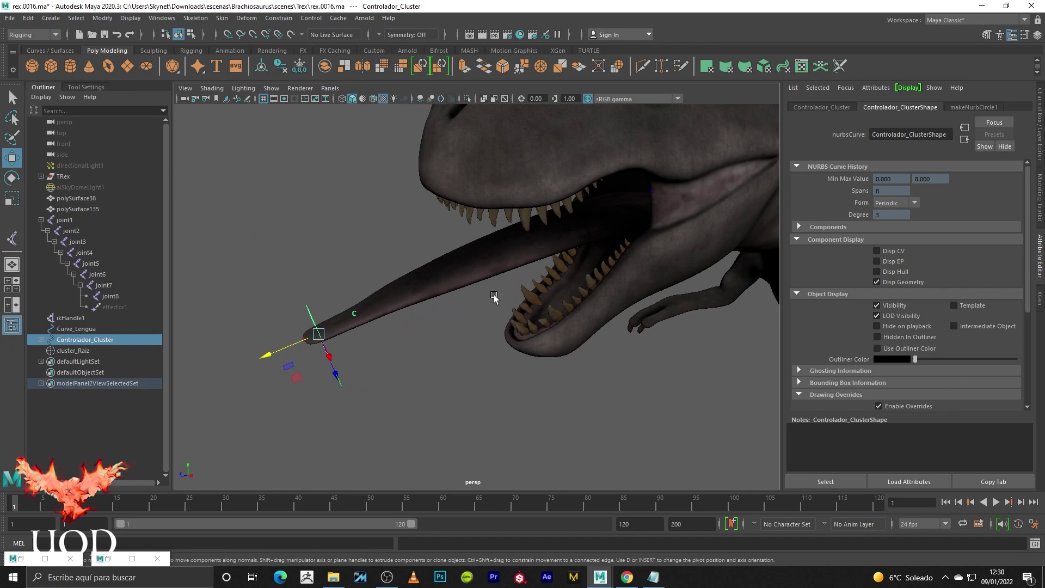
key("4")
mouse_move(229, 368)
left_mouse_down()
mouse_move(593, 266)
mouse_move(533, 296)
left_mouse_up()
key("5")
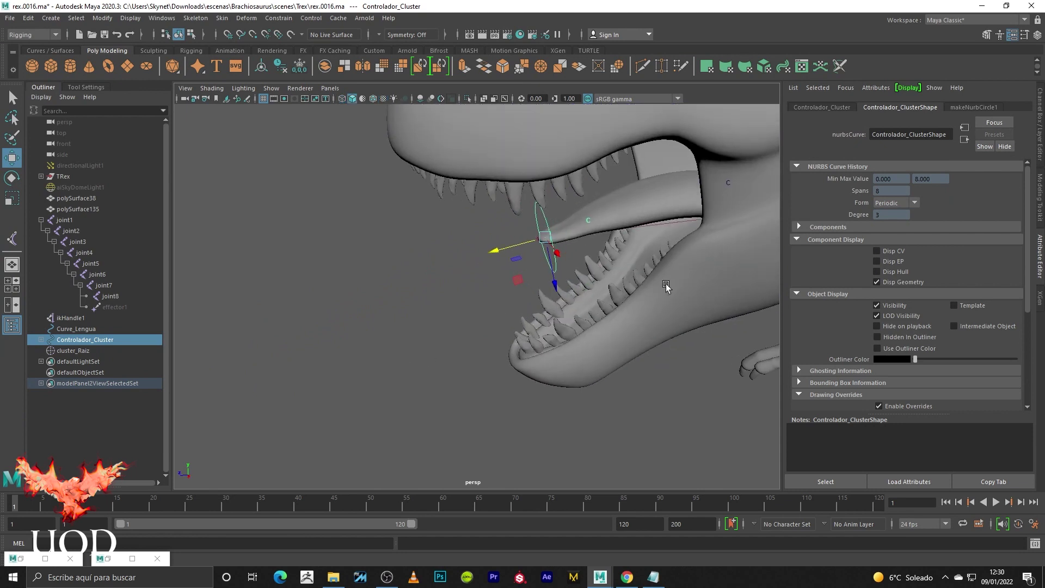
Move the controller back into the mouth and undo the controller moves.
left_click_drag(665, 285, 642, 272, "alt")
mouse_move(534, 243)
left_mouse_down()
mouse_move(625, 212)
mouse_move(519, 265)
mouse_move(506, 251)
mouse_move(536, 188)
mouse_move(422, 207)
mouse_move(695, 263)
mouse_move(665, 254)
mouse_move(480, 262)
left_mouse_up()
key("e")
key("w")
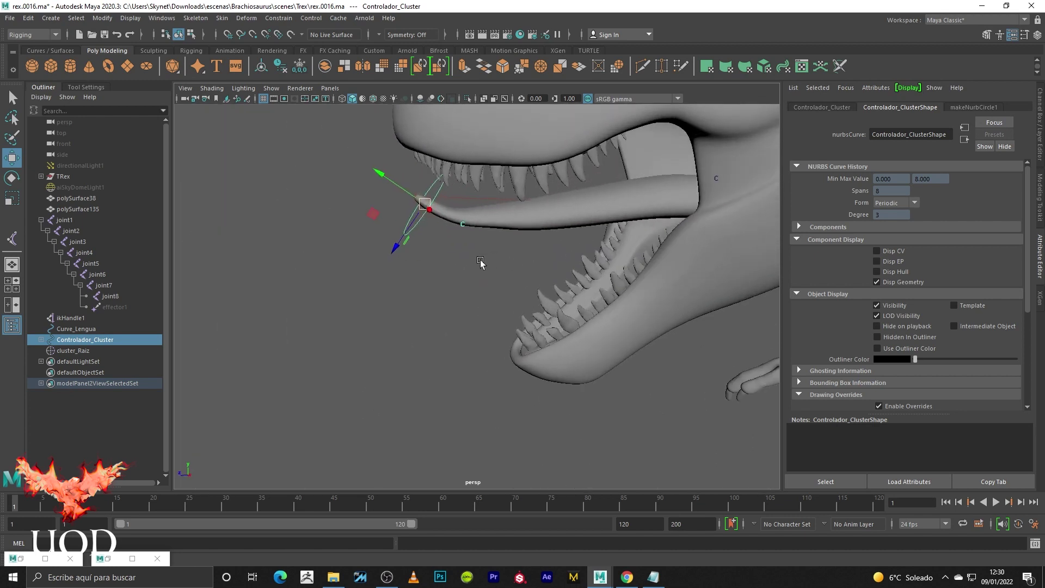
scroll(480, 262, "up", 3)
left_click(438, 296)
left_click(342, 326)
key("ctrl+z")
key("q")
left_click(292, 292)
Inspect the mouth, selecting the controller, tongue and teeth in turn.
mouse_move(292, 292)
left_mouse_down("alt")
mouse_move(373, 319)
mouse_move(435, 315)
left_mouse_up("alt")
left_click(430, 301)
left_click(378, 298)
scroll(577, 268, "up", 2)
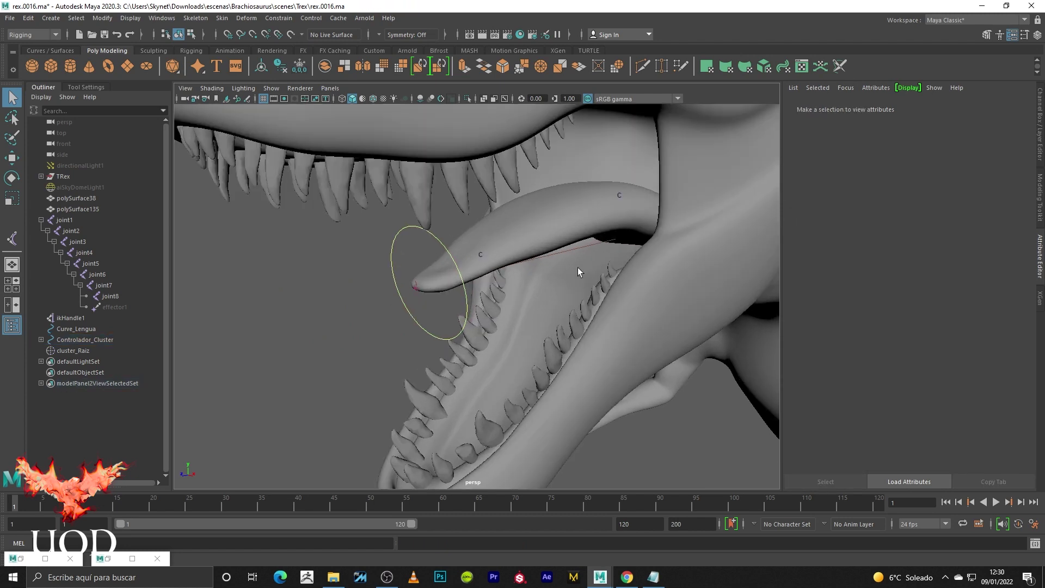
left_click(488, 211)
left_click_drag(488, 211, 481, 187, "alt")
left_click(444, 231)
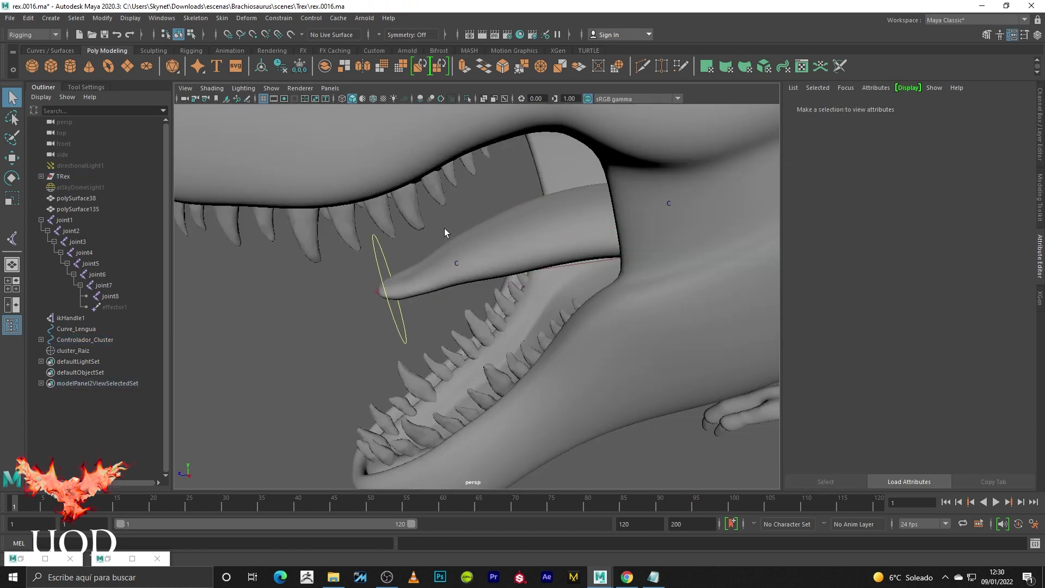
scroll(444, 233, "down", 3)
key("ctrl+z")
left_click(431, 283)
key("w")
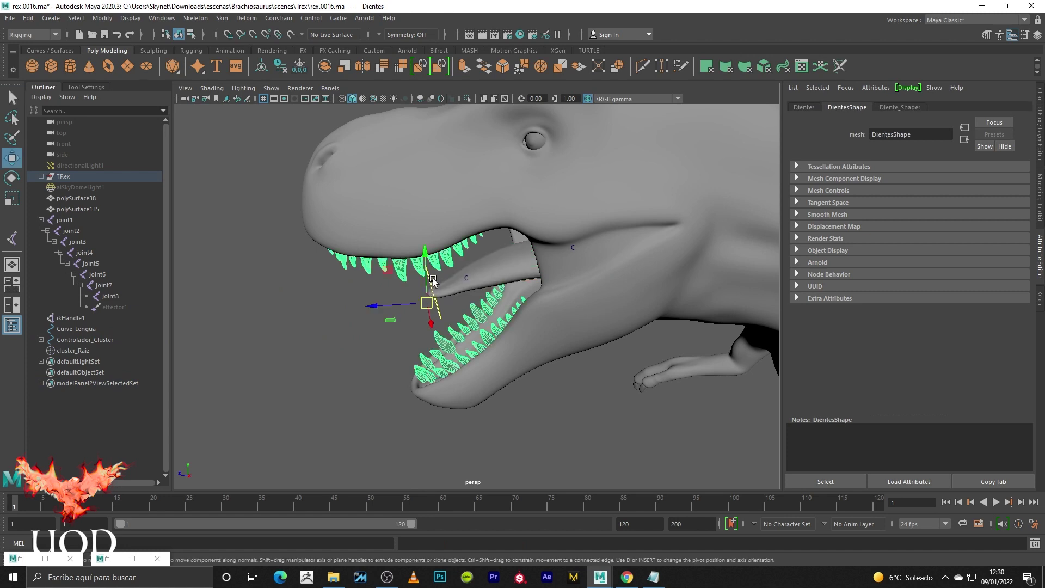
Move the controller to reshape the tongue, then select Lengua in wireframe view.
scroll(381, 272, "up", 3)
left_click(379, 266)
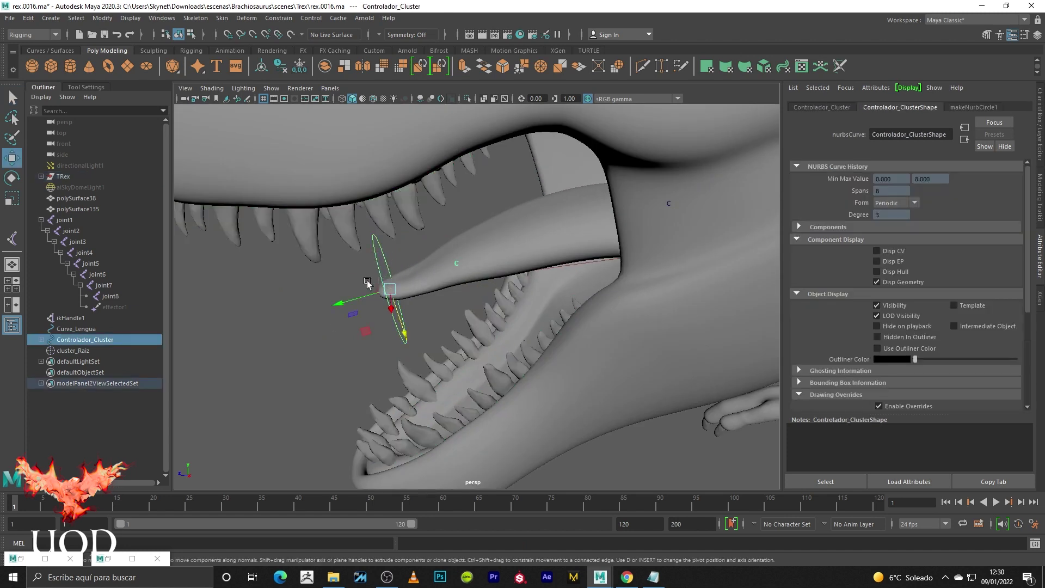
left_click_drag(367, 283, 327, 286)
key("q")
left_click(494, 168)
left_click_drag(494, 167, 506, 237, "alt")
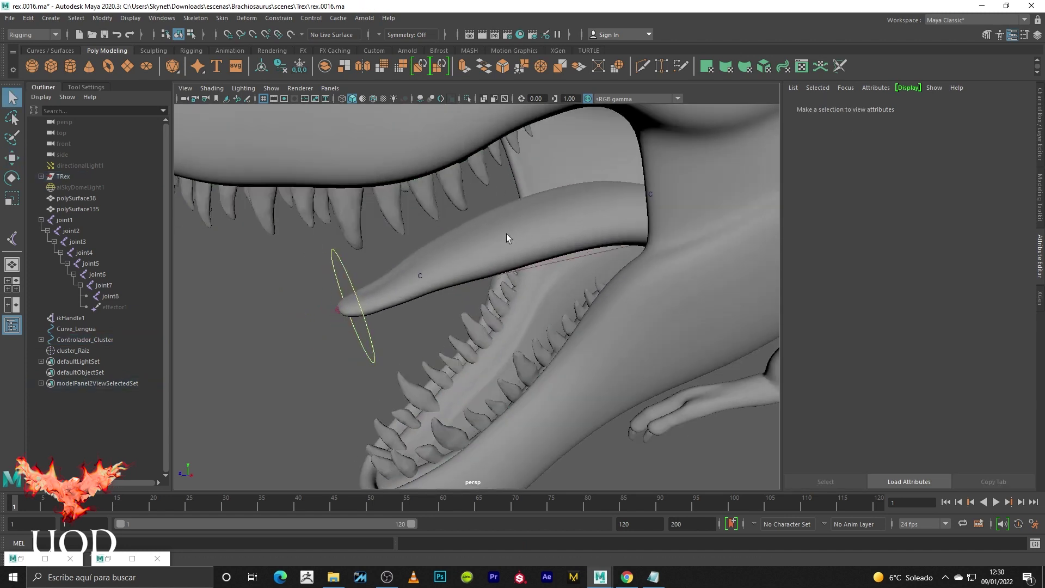
left_click(506, 238)
key("4")
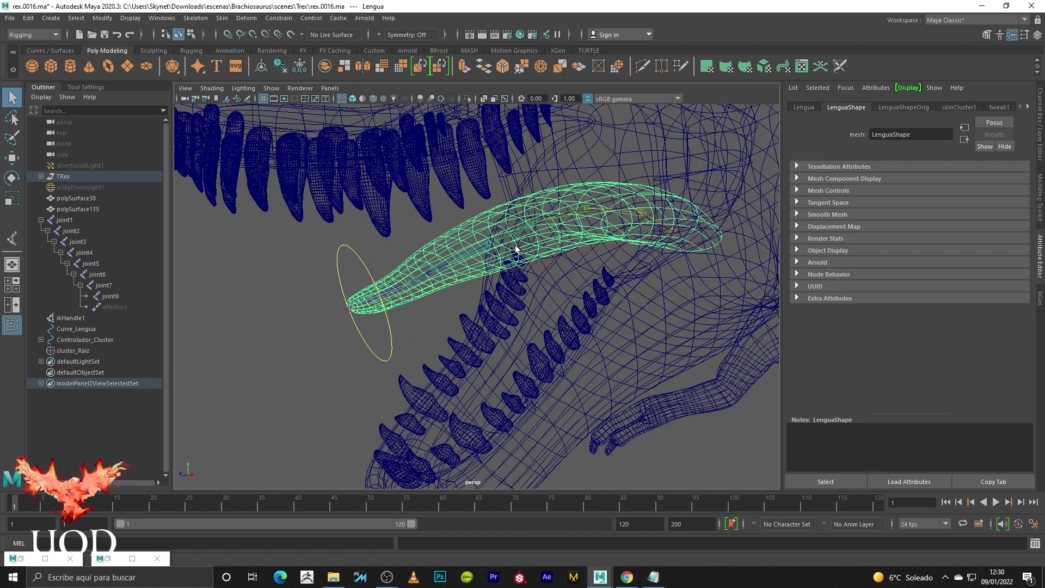
Read a tongue joint's stretched Scale, then rotate Controlador_Cluster in shaded view to curl the tongue.
left_click(489, 246)
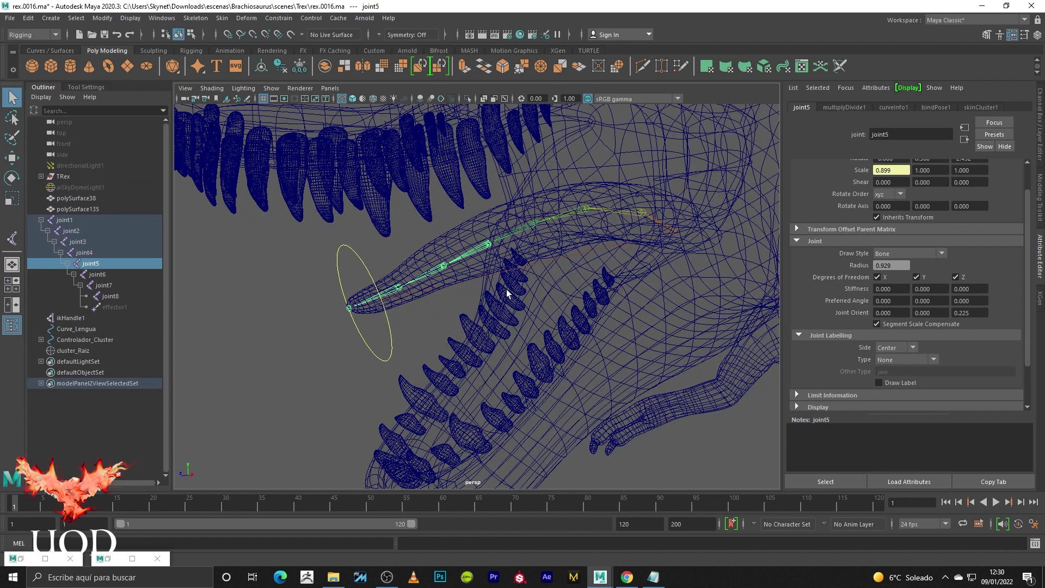
left_click(265, 296)
left_click(346, 250)
key("5")
key("e")
mouse_move(330, 288)
left_mouse_down()
mouse_move(353, 236)
mouse_move(310, 294)
mouse_move(320, 329)
mouse_move(341, 263)
mouse_move(403, 373)
left_mouse_up()
Show the T-Rex with textures, clear the selection and zoom back in on the tongue.
key("w")
key("6")
scroll(401, 291, "down", 5)
key("q")
left_click(319, 303)
scroll(403, 373, "up", 2)
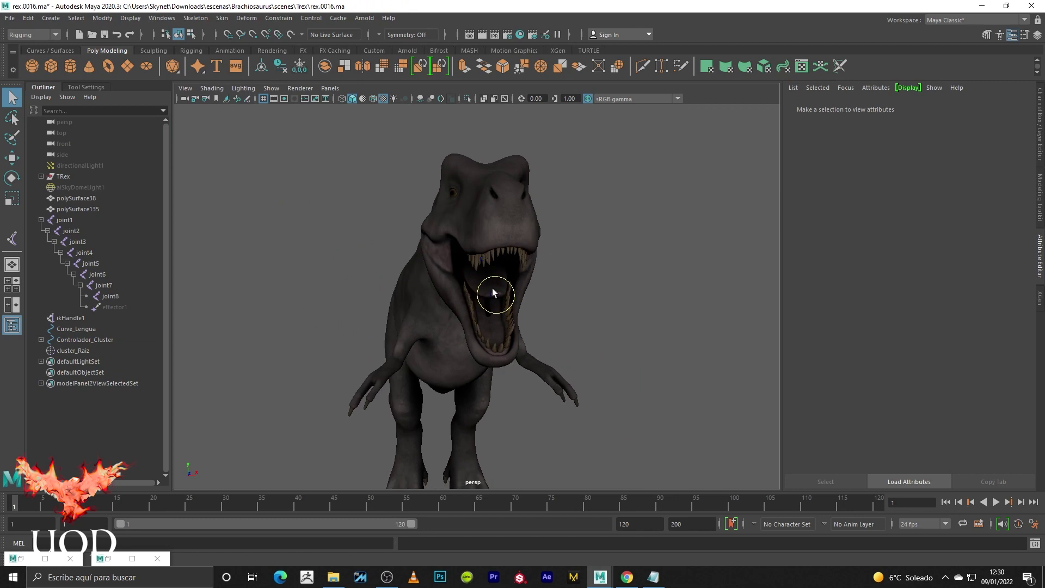
scroll(528, 277, "up", 2)
Move Controlador_Cluster to bend the tongue, then undo so the tongue returns to rest.
left_click(534, 289)
key("w")
mouse_move(507, 295)
left_mouse_down()
mouse_move(557, 280)
mouse_move(494, 299)
mouse_move(468, 269)
mouse_move(635, 310)
mouse_move(391, 305)
left_mouse_up()
key("ctrl+z")
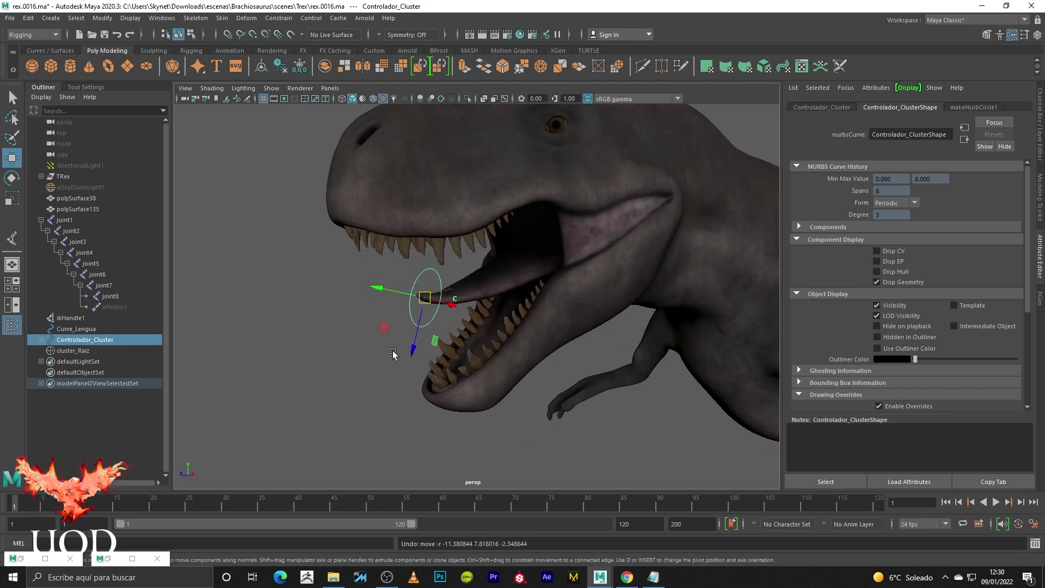
left_click(393, 352)
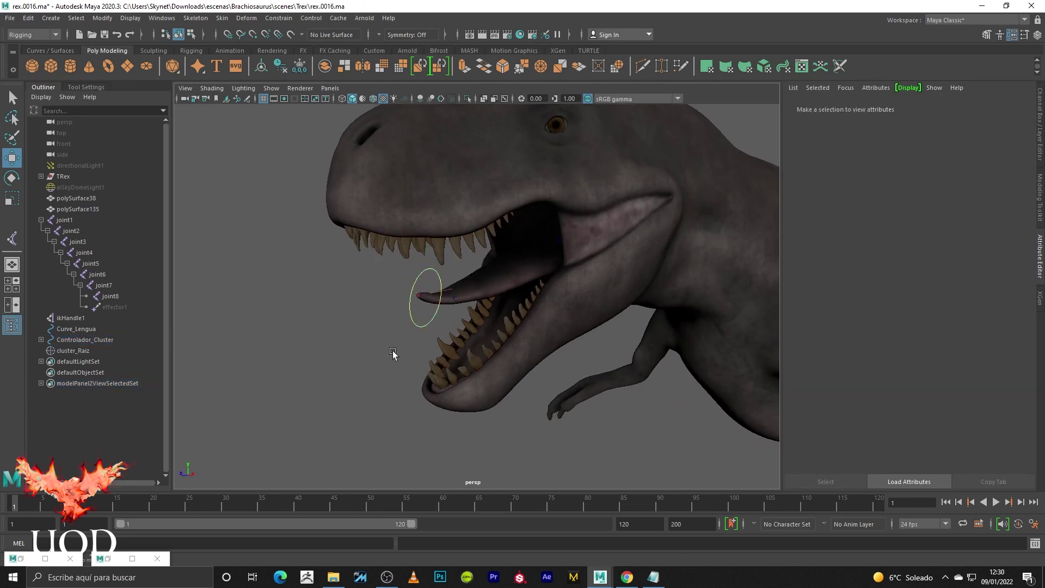